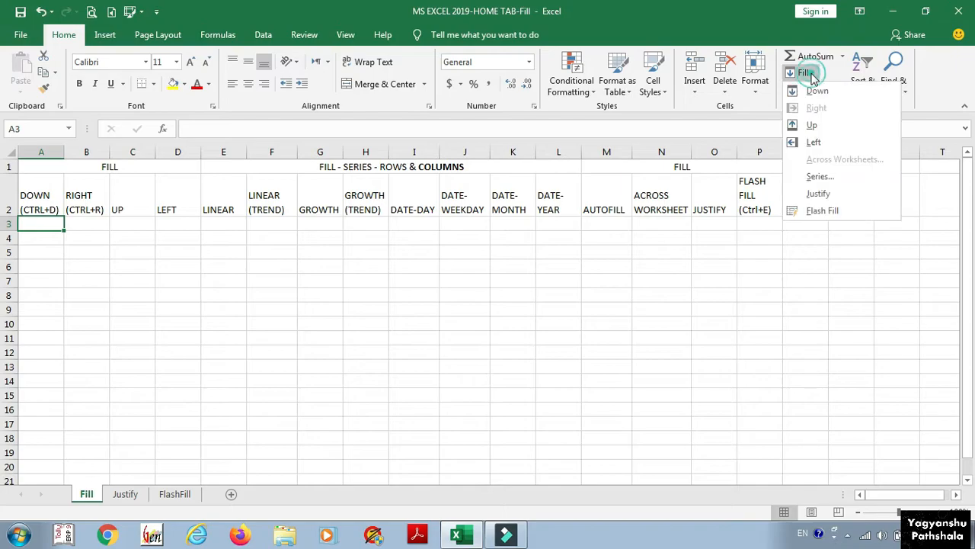
Step: Look through the Fill options list without applying anything
left_click(813, 73)
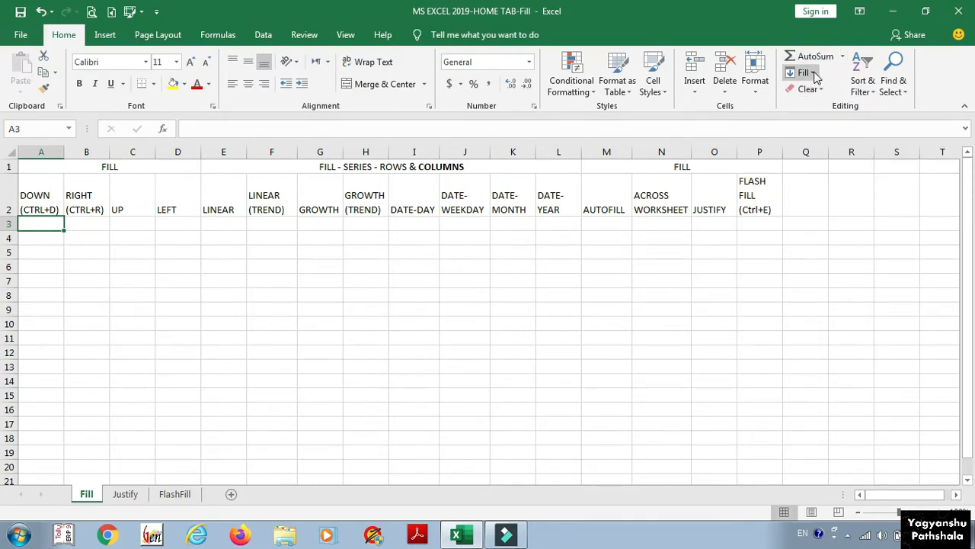
scroll(839, 73, "right", 1)
left_click(812, 74)
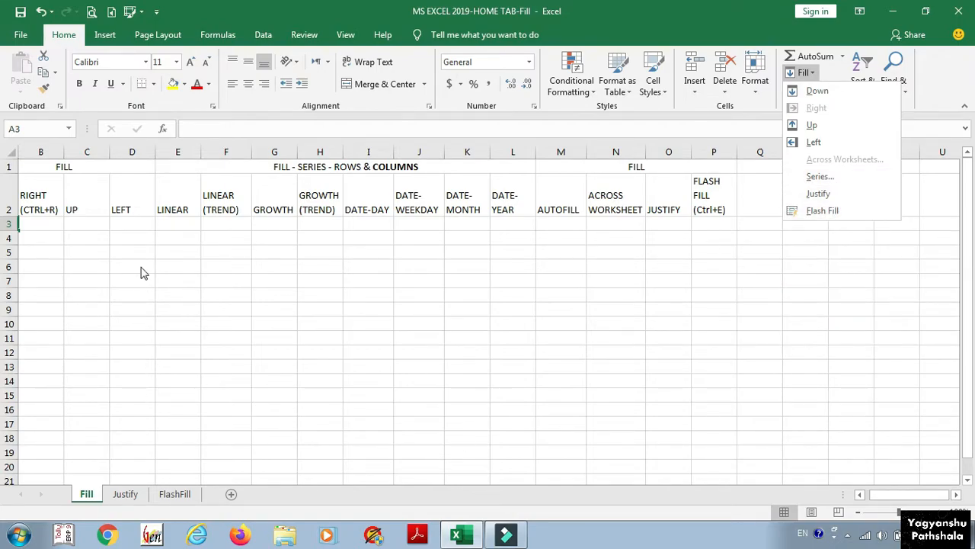
left_click(132, 226)
scroll(132, 228, "left", 1)
Step: Enter 1 in A3 and 2 in A4 under the DOWN heading
key("Up")
key("Up")
key("Down")
key("Down")
key("Up")
key("Down")
type("1")
key("Return")
type("2")
key("Return")
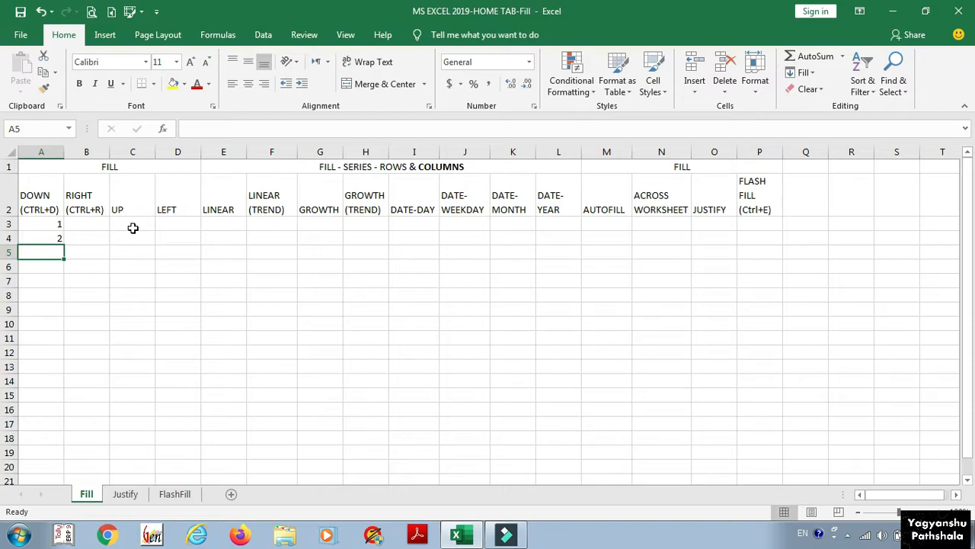
Step: Fill A3's value 1 down through A15 with Ctrl+D, overwriting the 2
left_click(41, 226)
left_click_drag(41, 225, 46, 403)
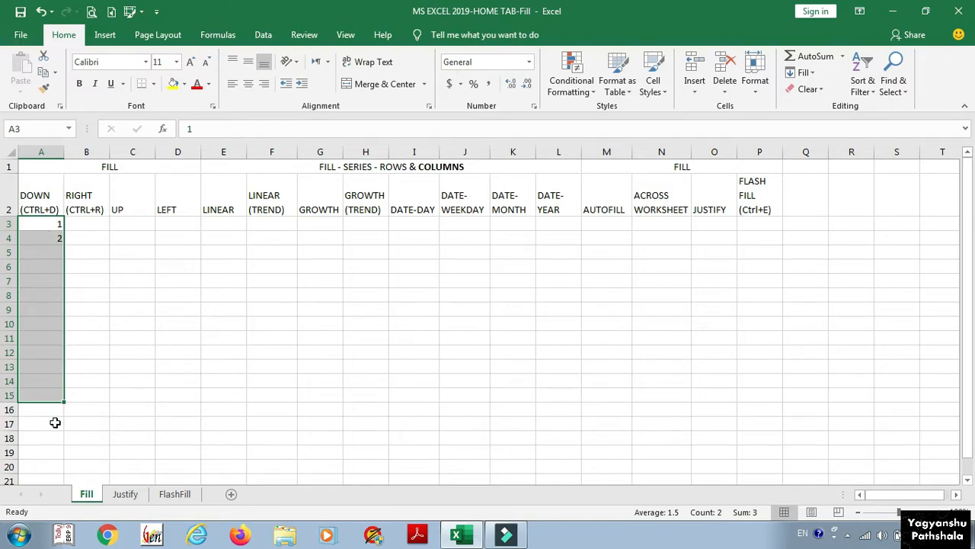
key("ctrl+d")
left_click(47, 223)
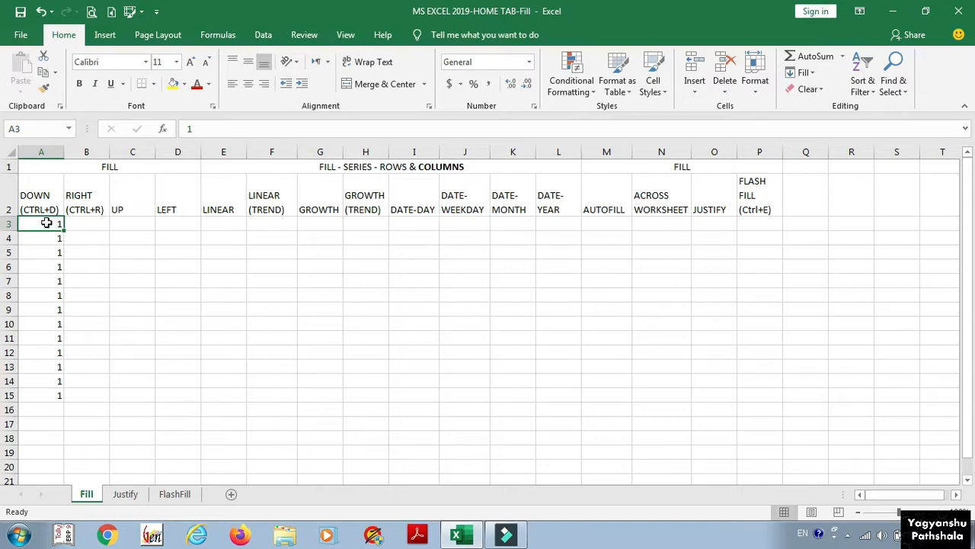
left_click(94, 223)
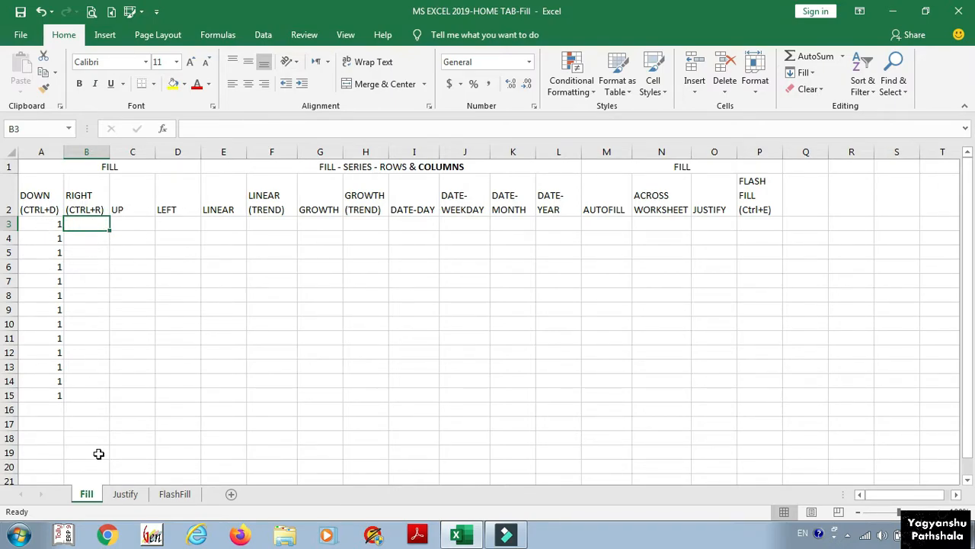
Step: Fill B3:B15 under RIGHT with 1 using Ctrl+R
left_click_drag(91, 221, 91, 395)
key("ctrl+r")
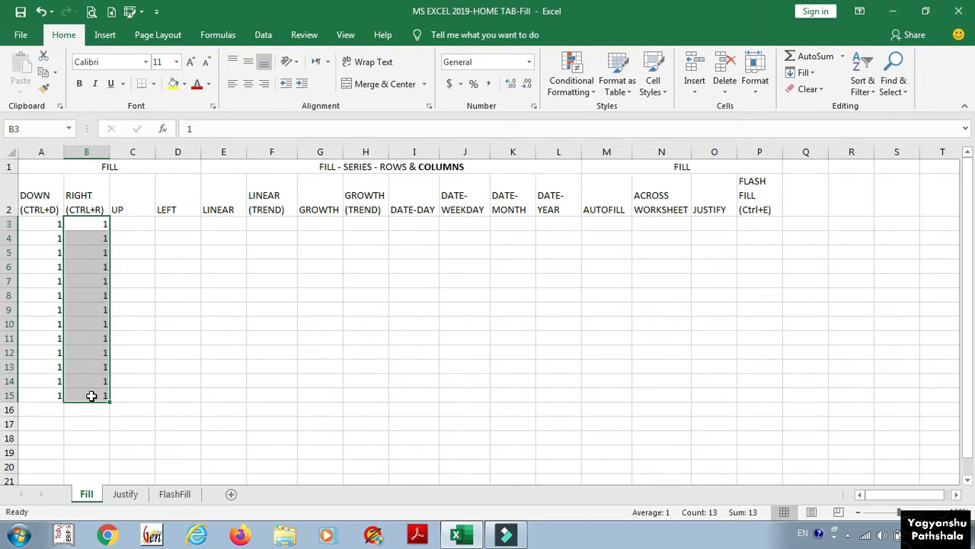
left_click(118, 222)
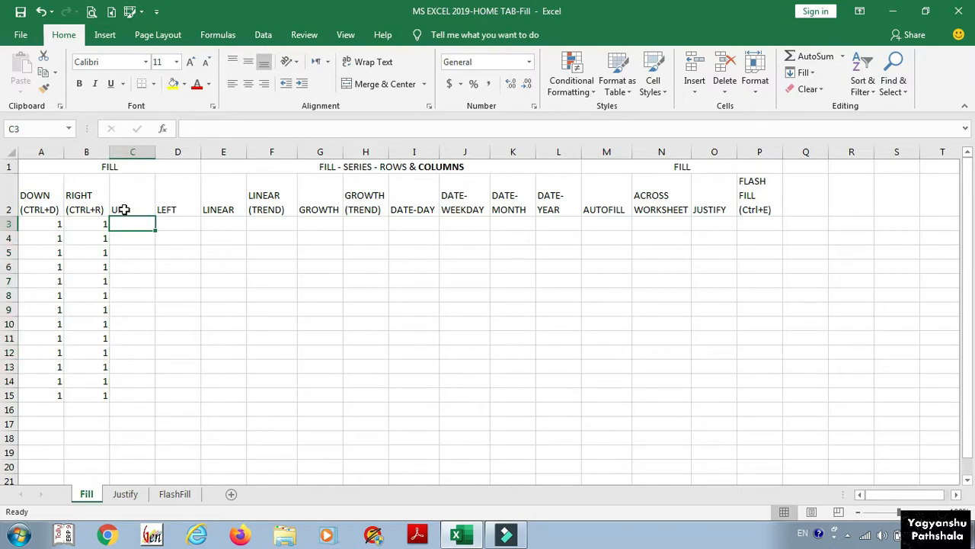
Step: Enter 1 in C15 and select C3:C15 for an upward fill
left_click(133, 395)
type("1")
key("ctrl+Return")
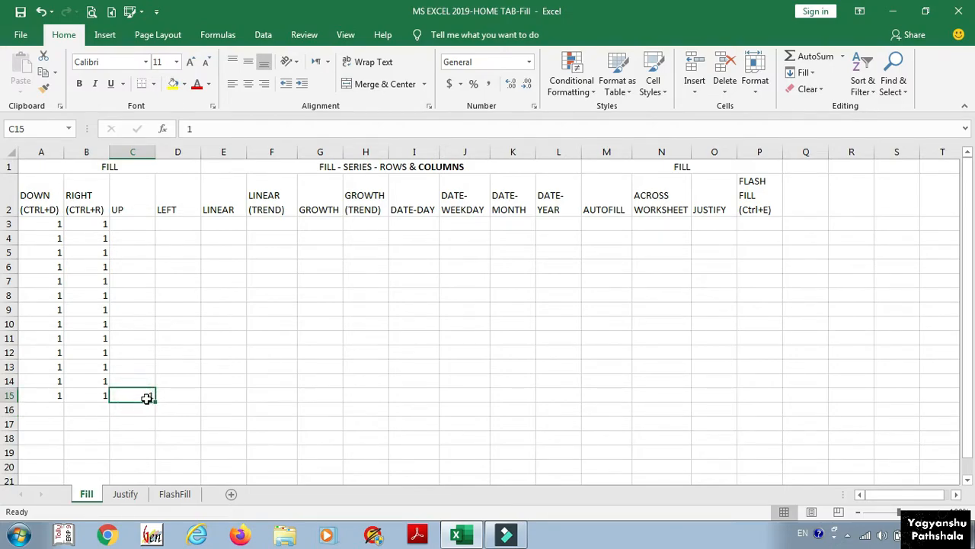
left_click_drag(147, 398, 138, 224)
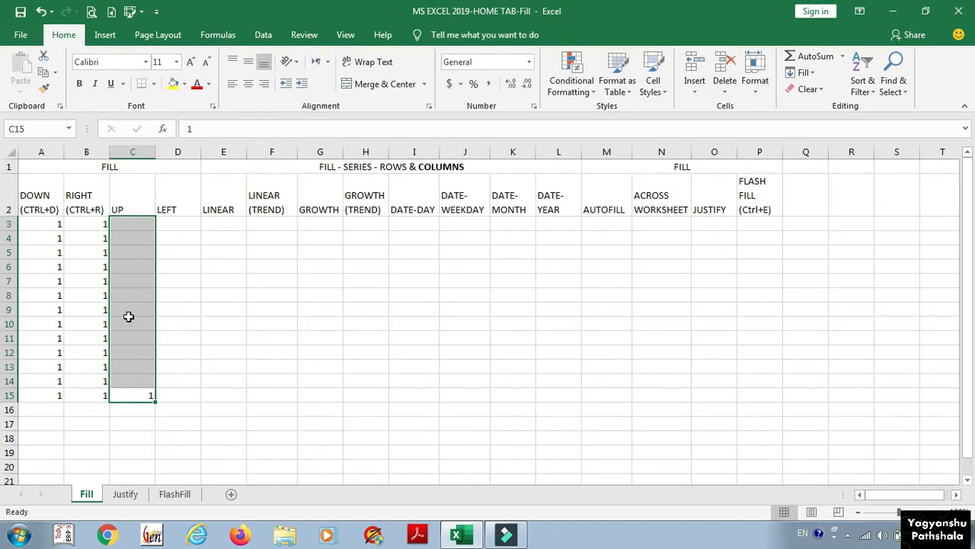
left_click(803, 73)
Step: Complete the upward fill of 1 into C3:C15 under UP
left_click(808, 125)
left_click(223, 224)
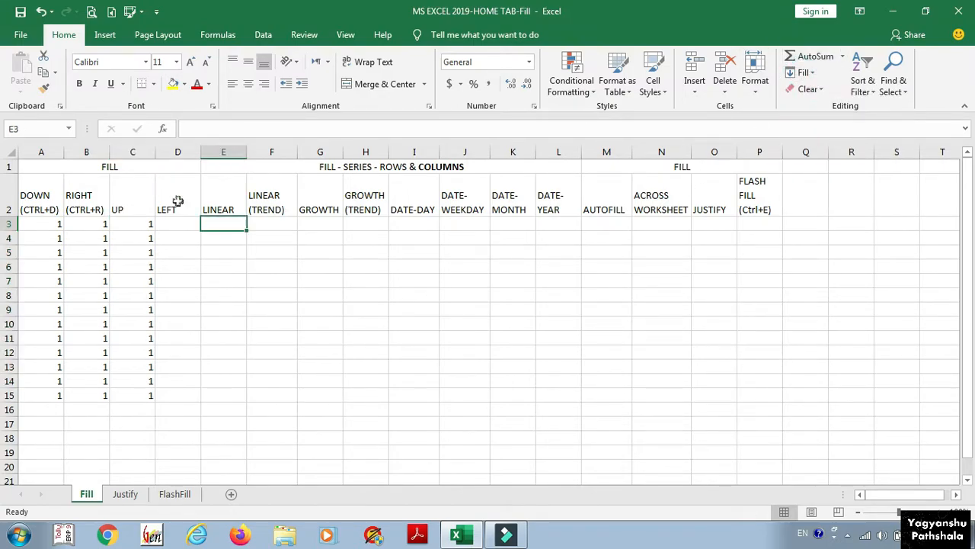
left_click(176, 204)
left_click(186, 224)
left_click(215, 227)
Step: Enter 1, 2, 3 into E3:E5 under LINEAR
type("1")
key("Return")
type("2")
key("Return")
type("3")
key("Return")
Step: Copy the 1, 2, 3 values left into column D with Fill Left over D3:D15
left_click_drag(215, 227, 214, 259)
left_click_drag(178, 225, 183, 393)
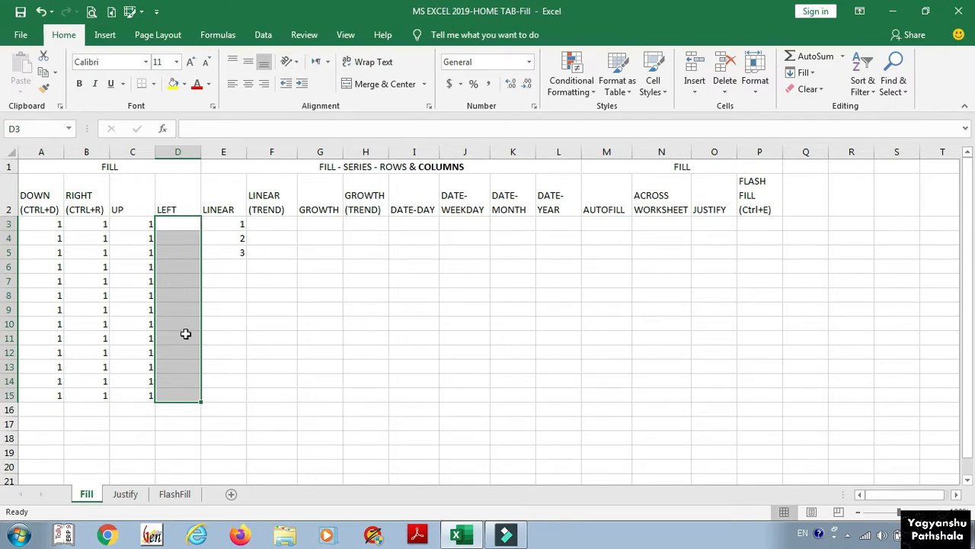
left_click(803, 73)
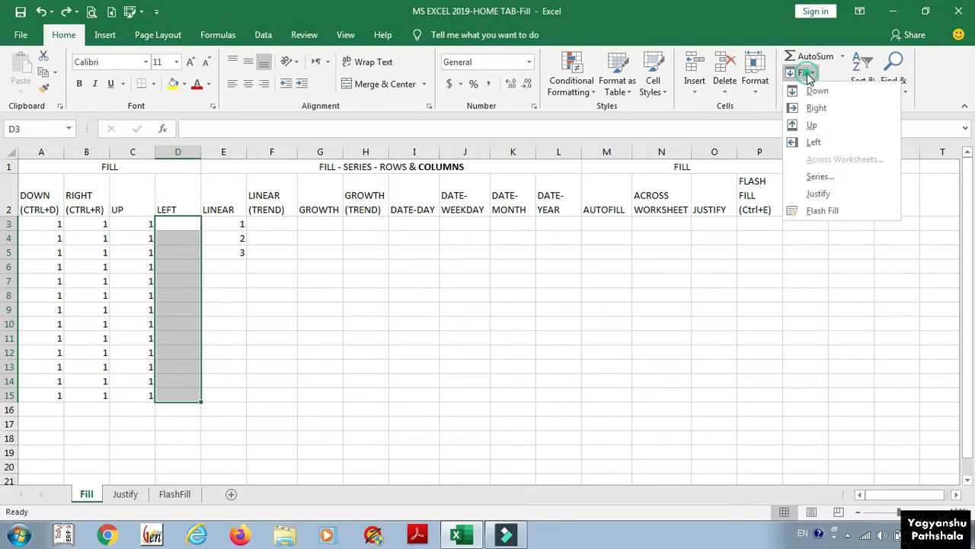
left_click(813, 143)
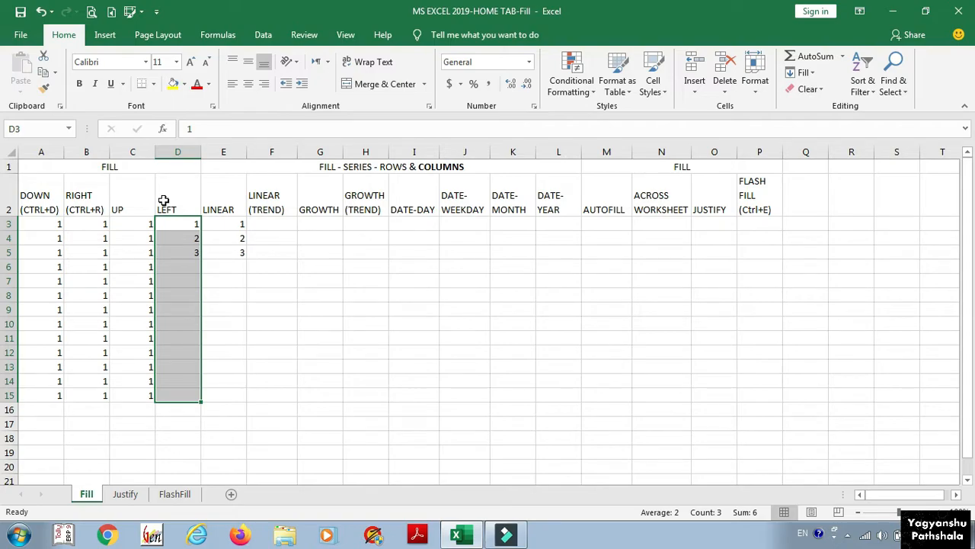
left_click(48, 203)
left_click(84, 204)
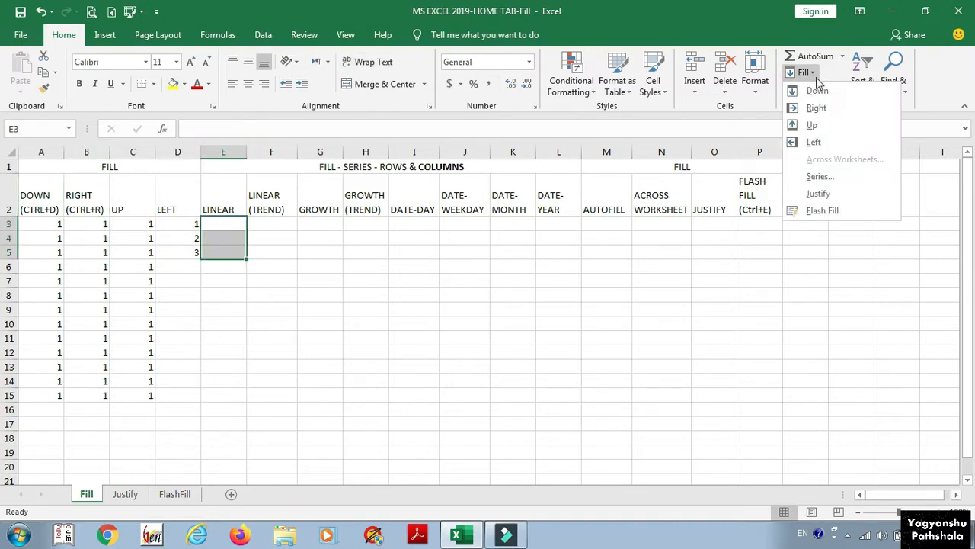
Step: Open the Series dialog, toggle Rows then Columns, and cancel without changes
left_click(806, 73)
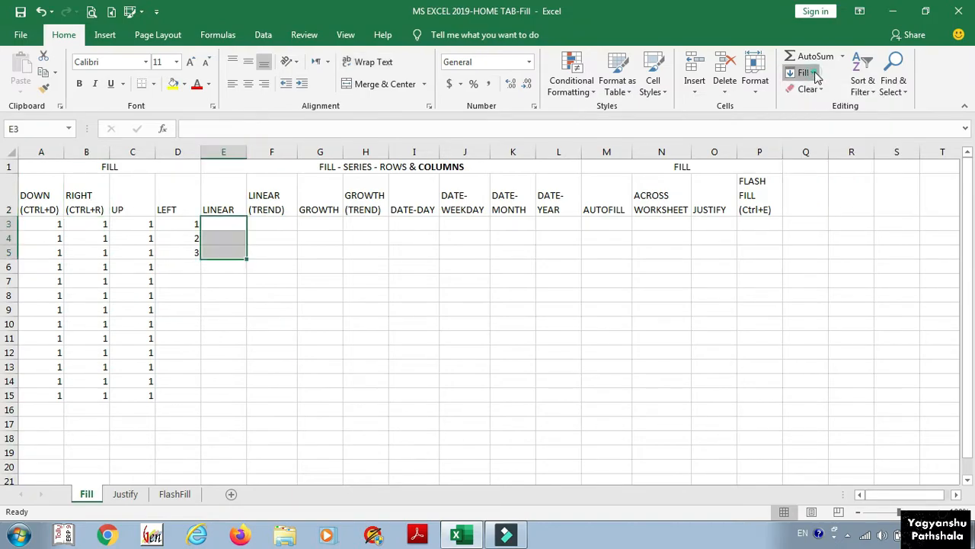
left_click(815, 74)
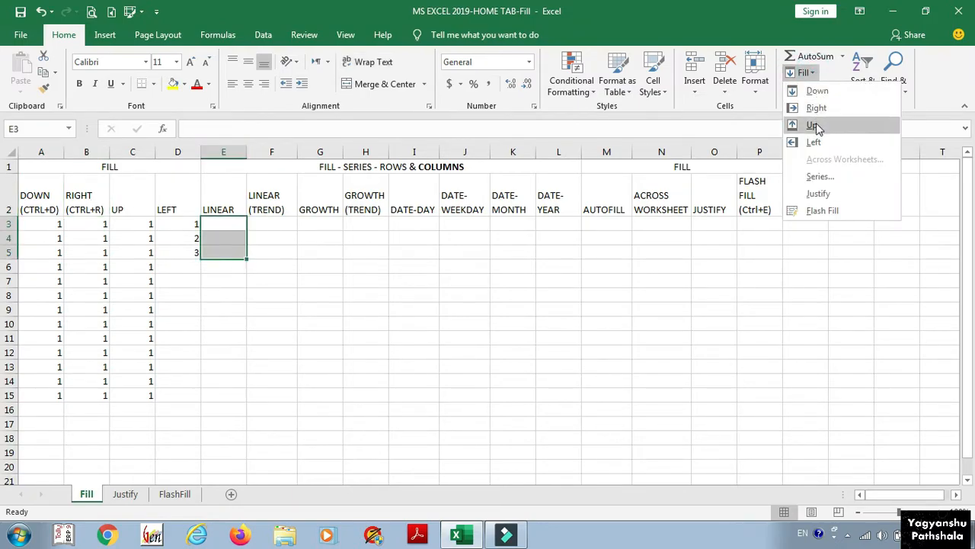
left_click(819, 177)
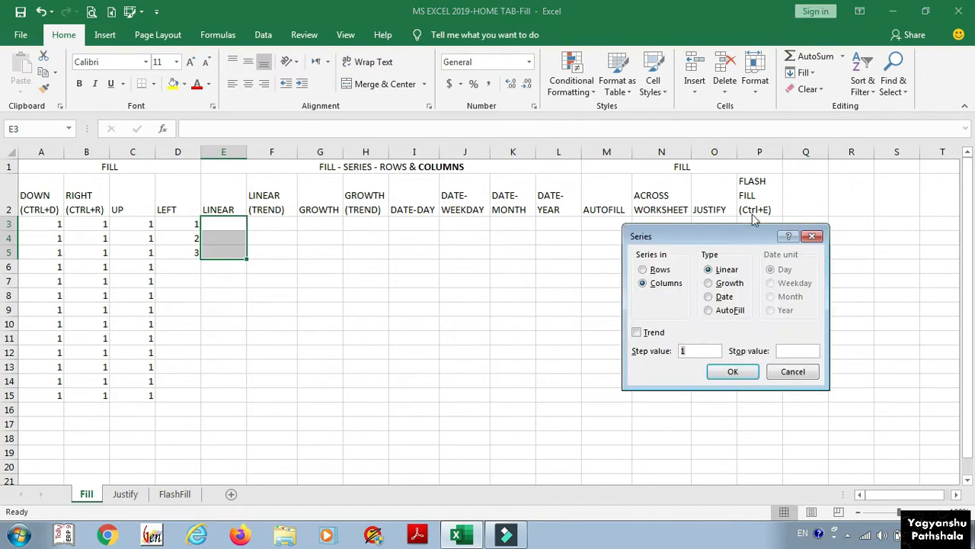
left_click(647, 271)
left_click(651, 284)
left_click(792, 373)
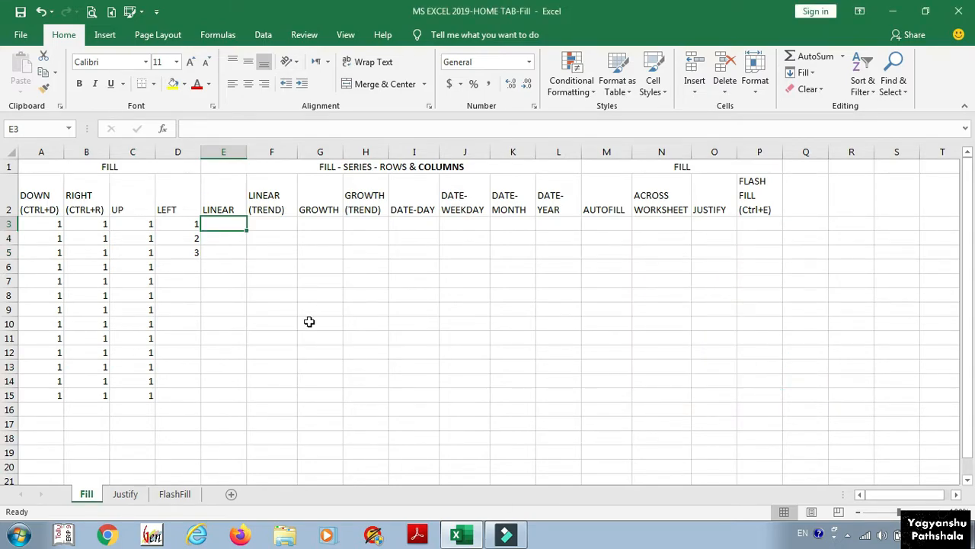
Step: Enter 1 in E3 and 2 in E4
type("1")
key("Return")
type("2")
key("Return")
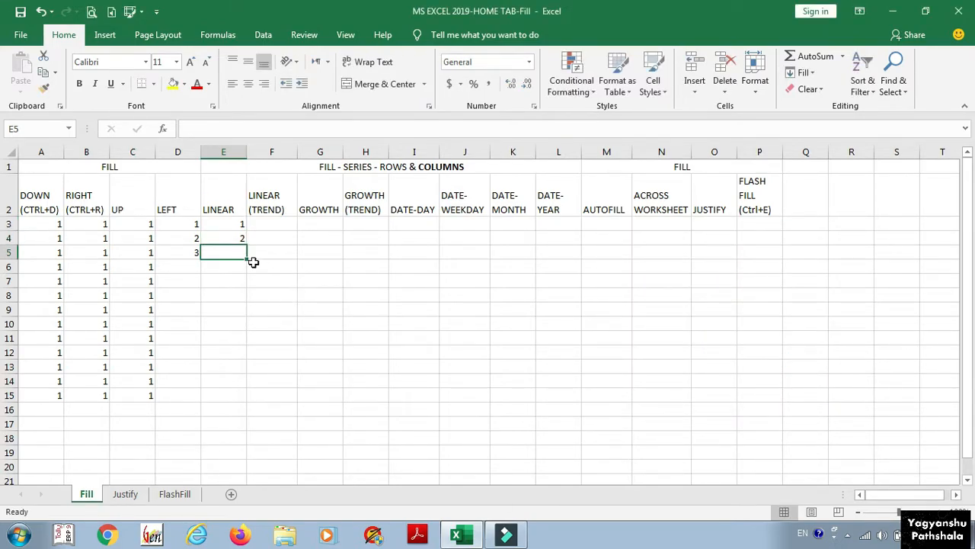
Step: Apply a linear series with step value 1 to E3:E20
left_click_drag(234, 222, 234, 462)
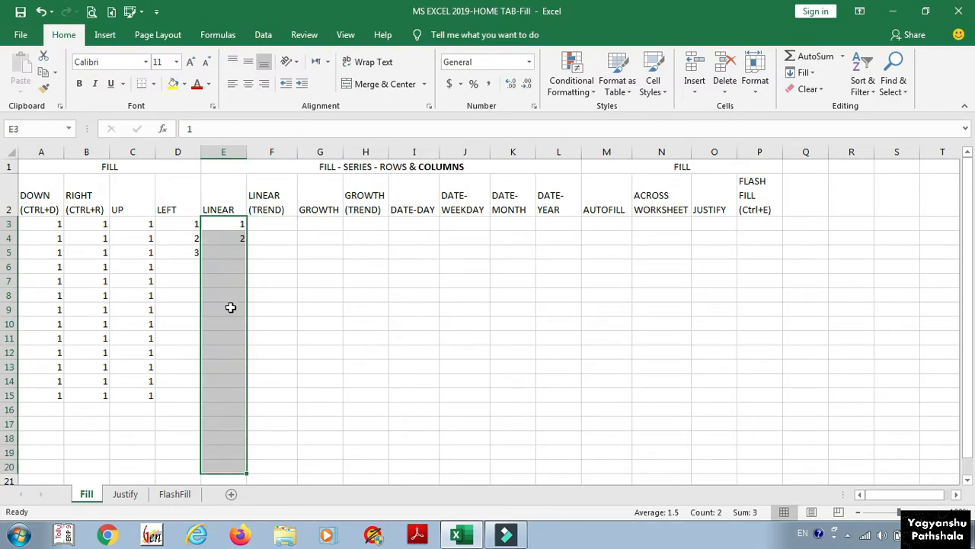
left_click(804, 73)
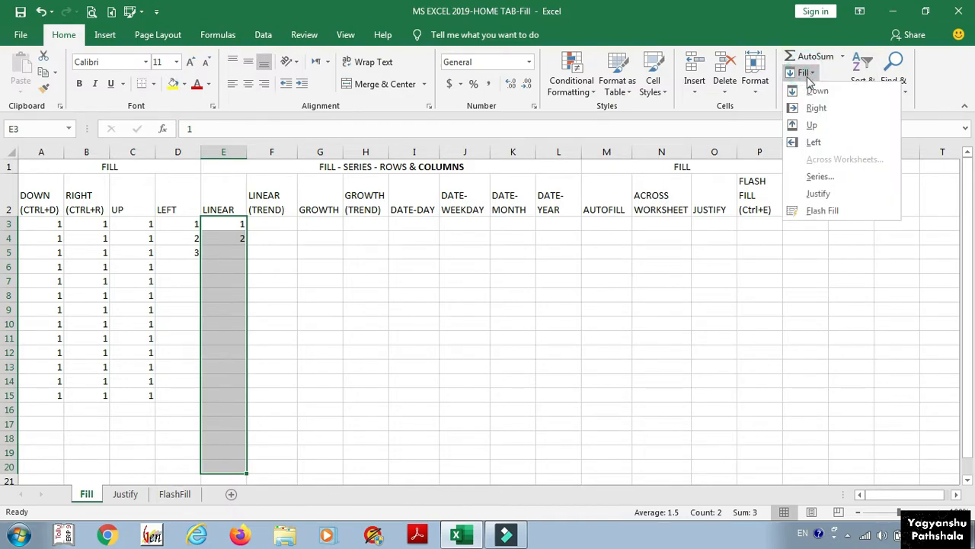
left_click(819, 176)
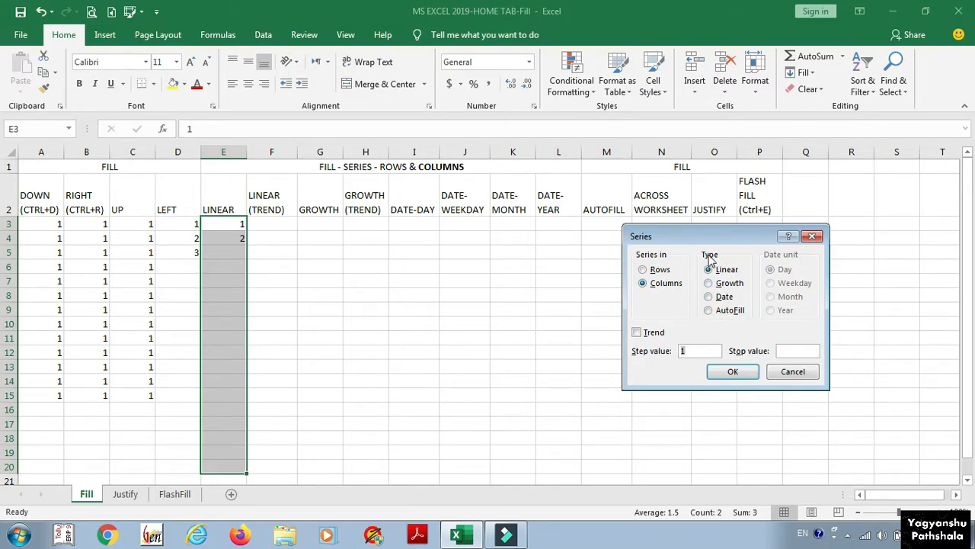
left_click(690, 351)
left_click(735, 371)
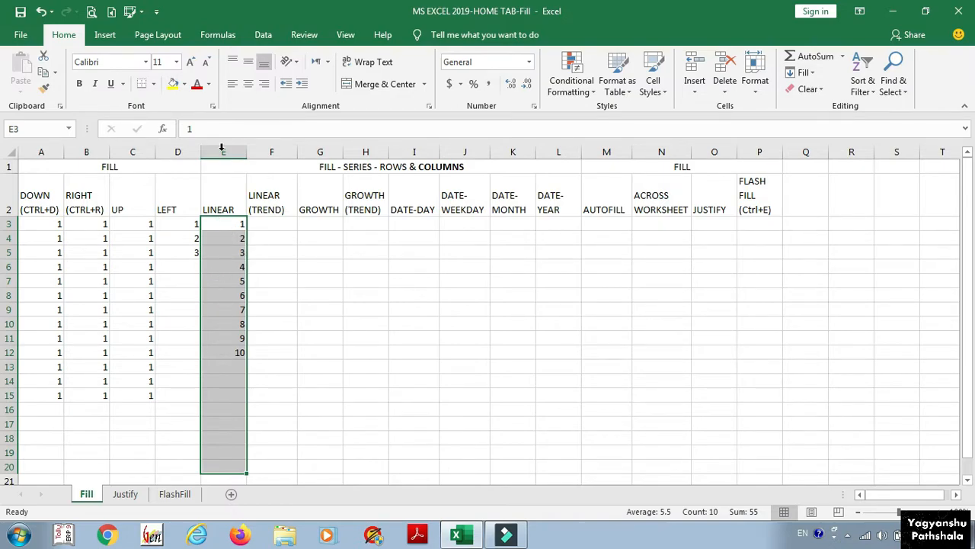
Step: Rerun the series with Trend on so E3:E20 runs 1 to 18, then select G3:G14
left_click(804, 72)
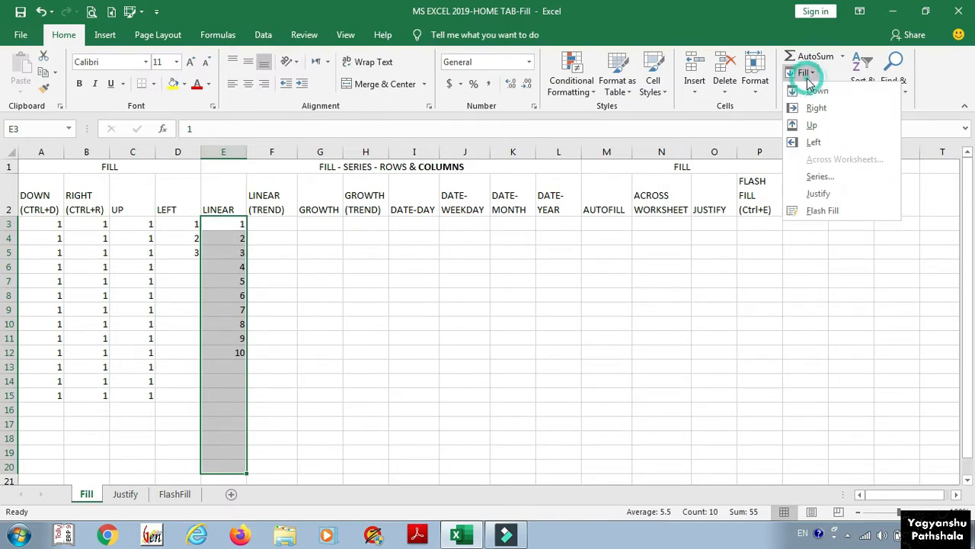
left_click(808, 178)
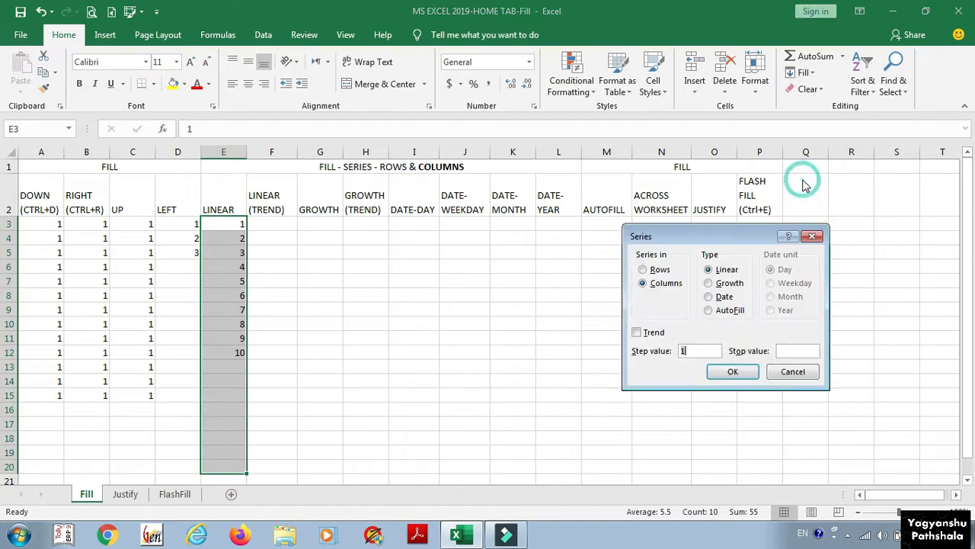
left_click(647, 334)
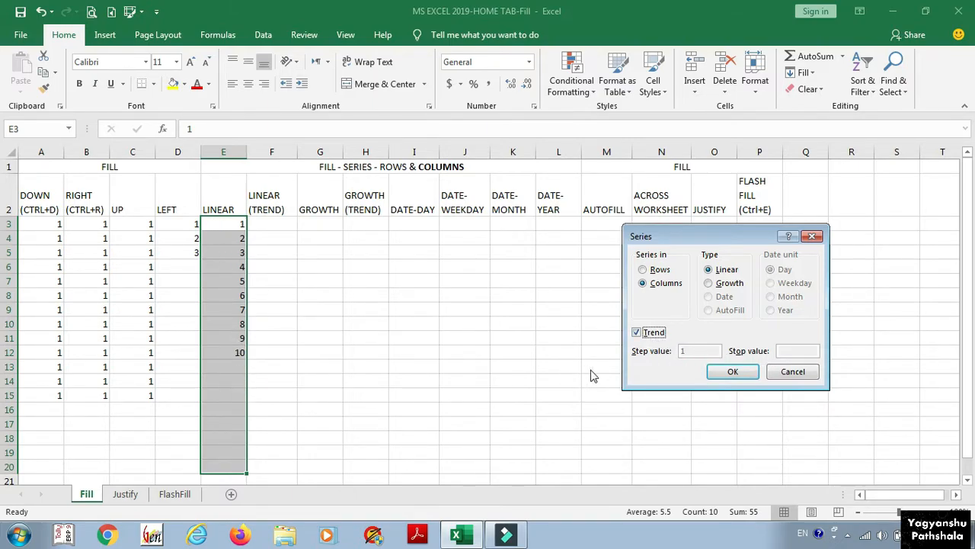
left_click(733, 371)
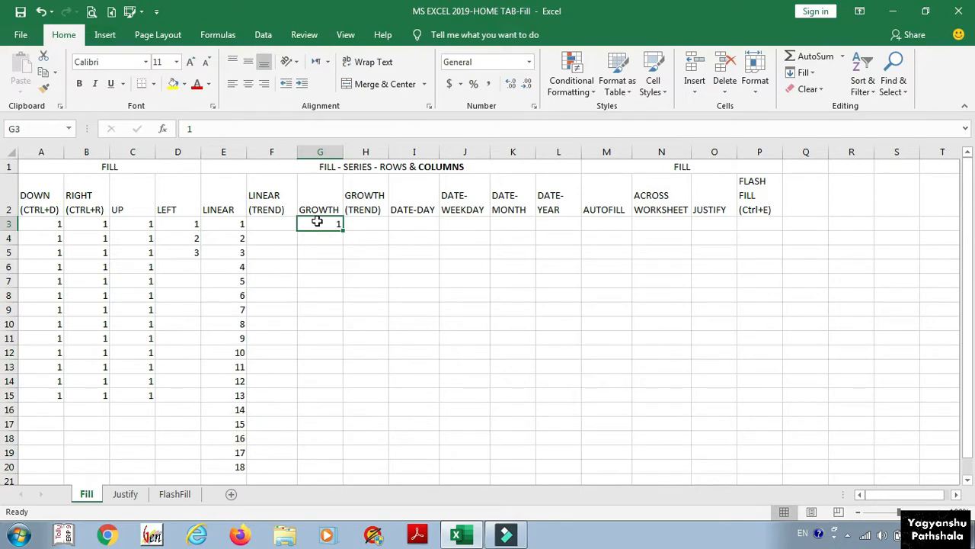
left_click_drag(316, 223, 314, 382)
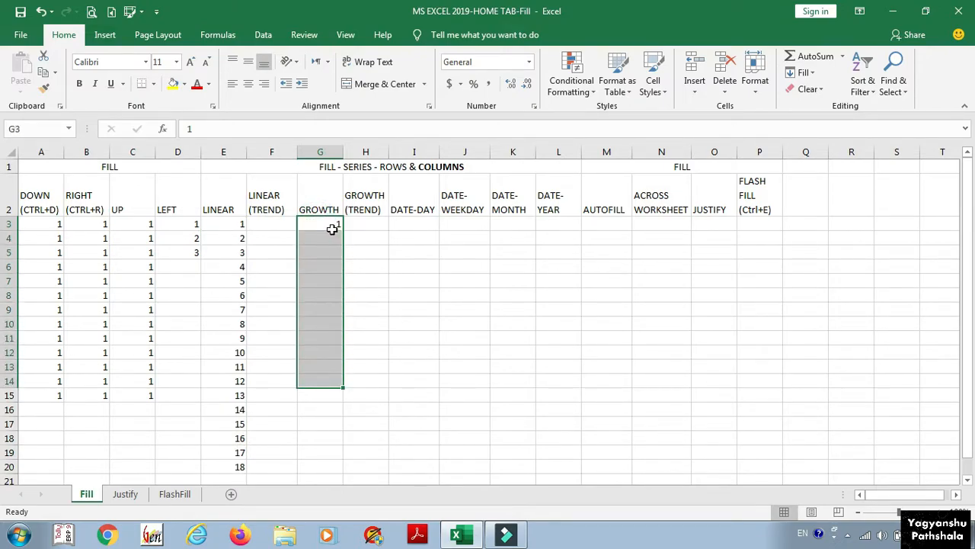
Step: Fill column G with a growth series, step value 2, stop value 10
left_click(804, 72)
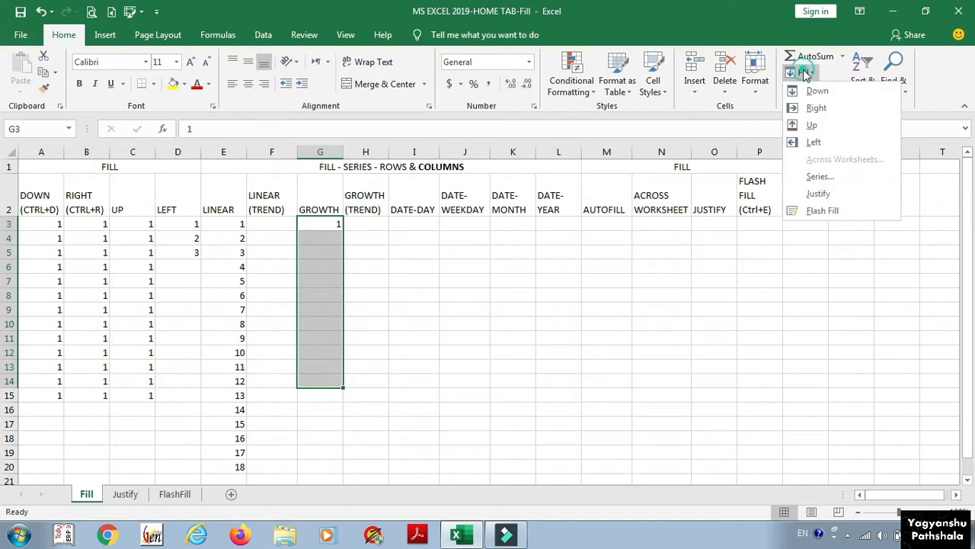
left_click(815, 182)
left_click(718, 286)
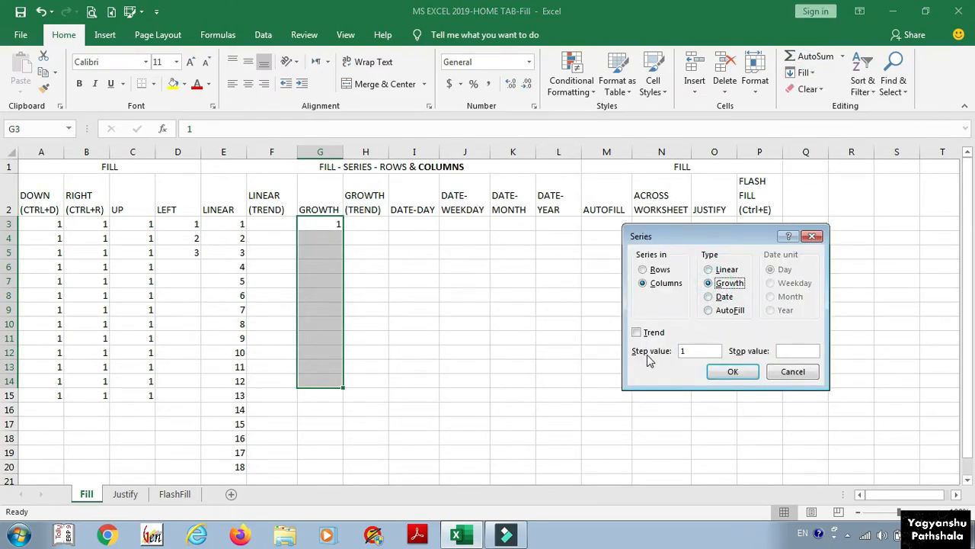
double_click(684, 351)
type("2")
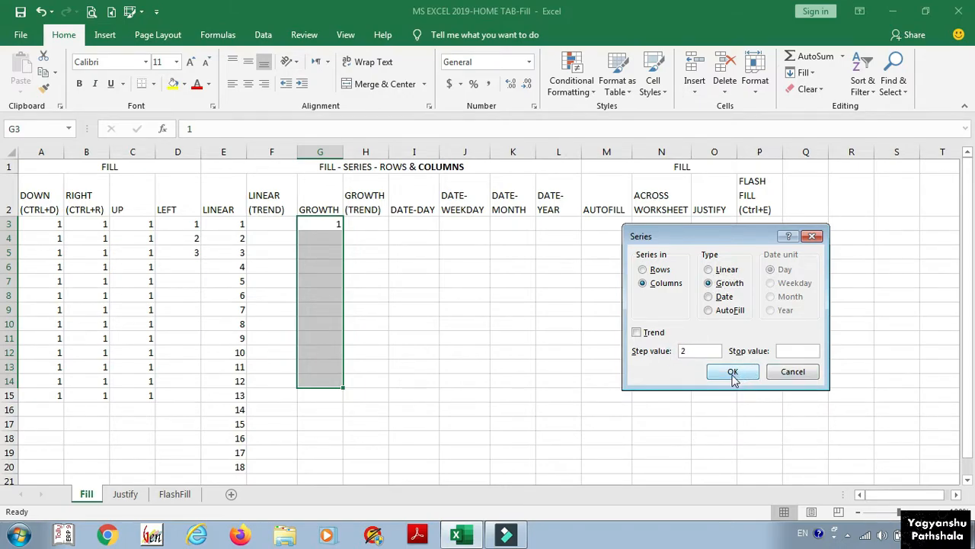
left_click(803, 350)
type("10")
left_click(731, 372)
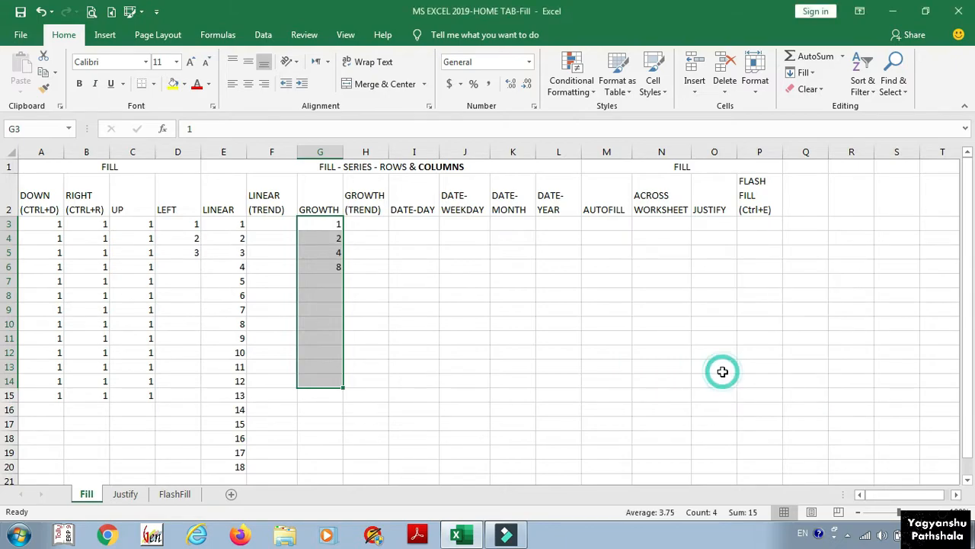
Step: Check the growth values 1, 2, 4, 8 in G3:G6
left_click(323, 223)
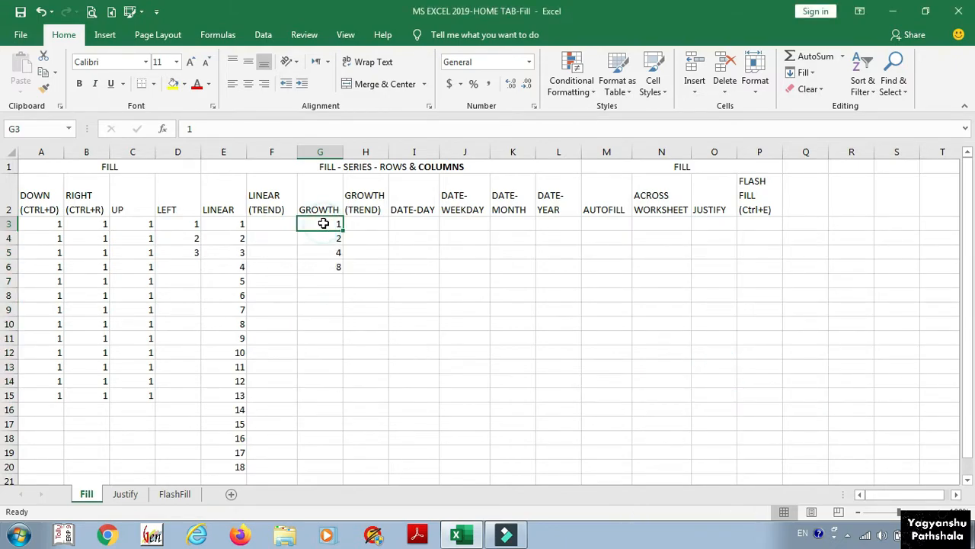
left_click(322, 238)
left_click(322, 253)
left_click(322, 266)
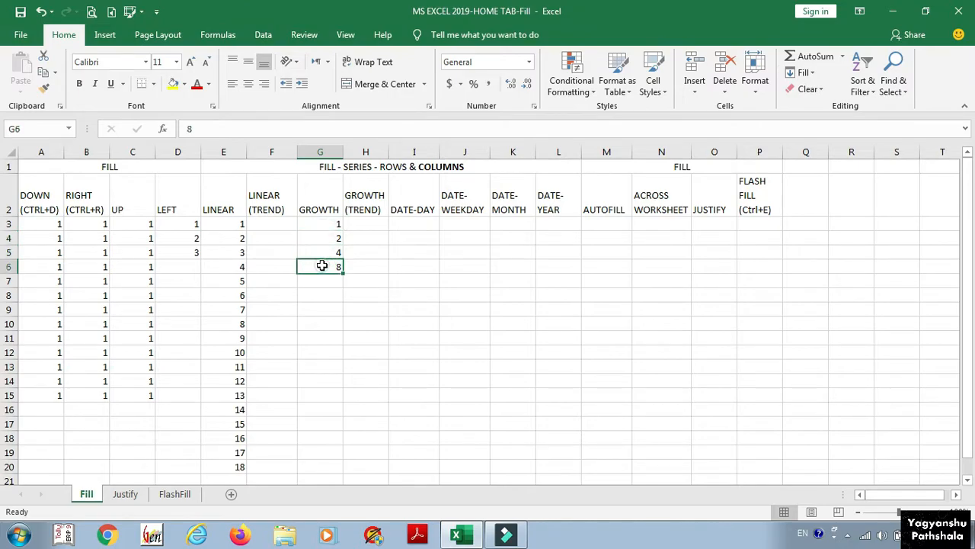
left_click(323, 223)
left_click(323, 237)
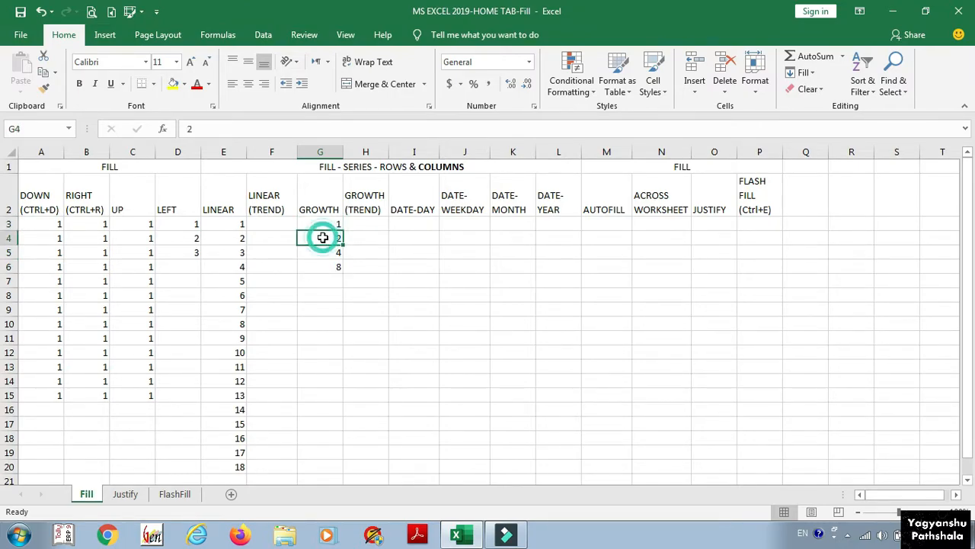
left_click(323, 253)
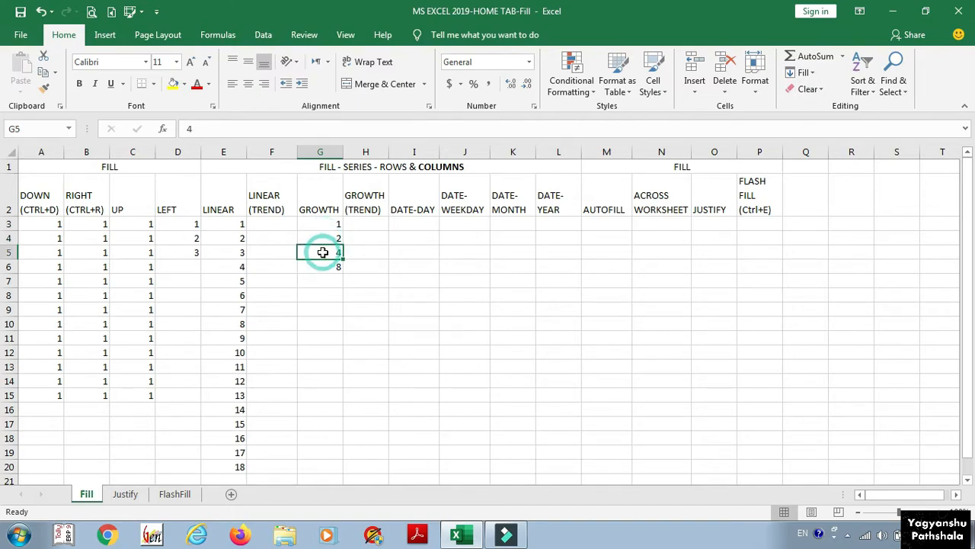
left_click(322, 267)
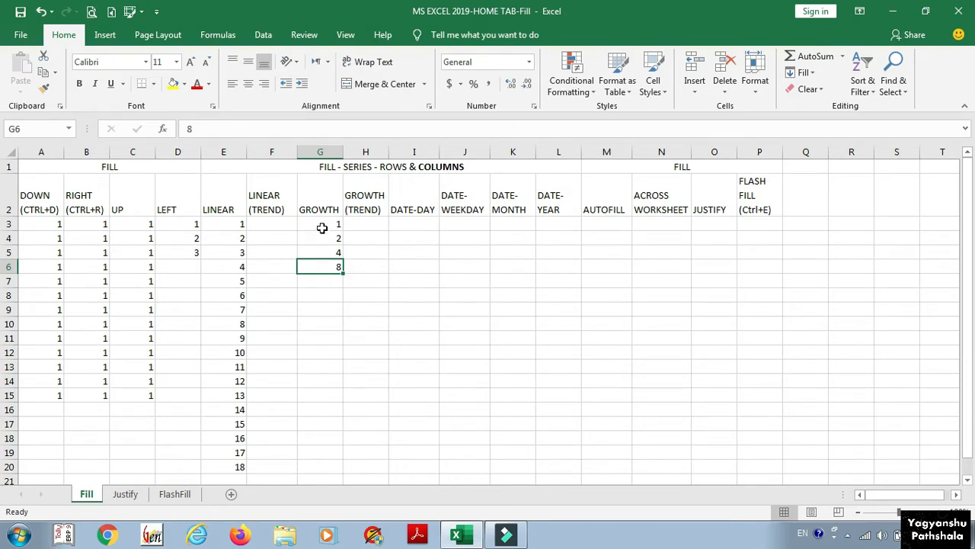
Step: Extend G3:G8 with a growth trend series, adding 16 and 32
left_click_drag(322, 222, 320, 296)
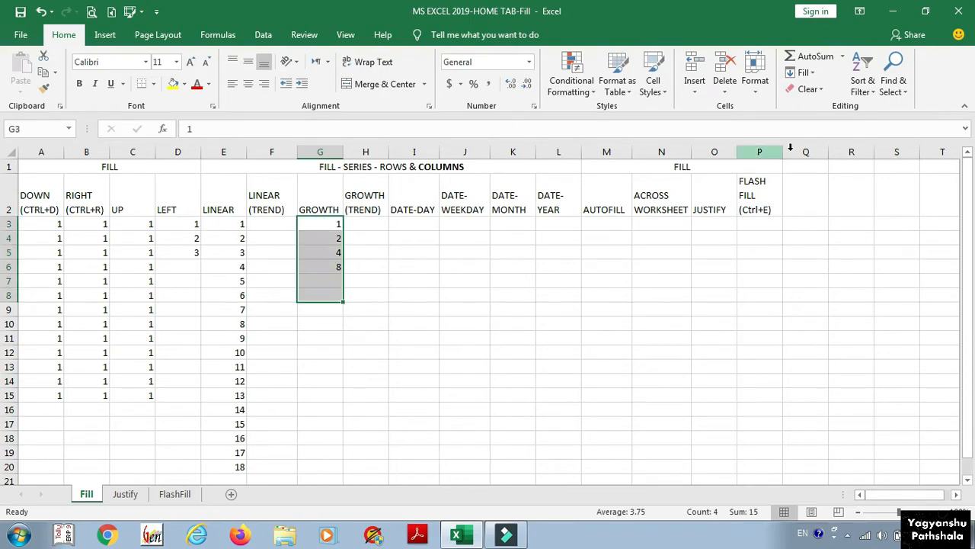
left_click(805, 72)
left_click(808, 183)
left_click(712, 283)
left_click(637, 333)
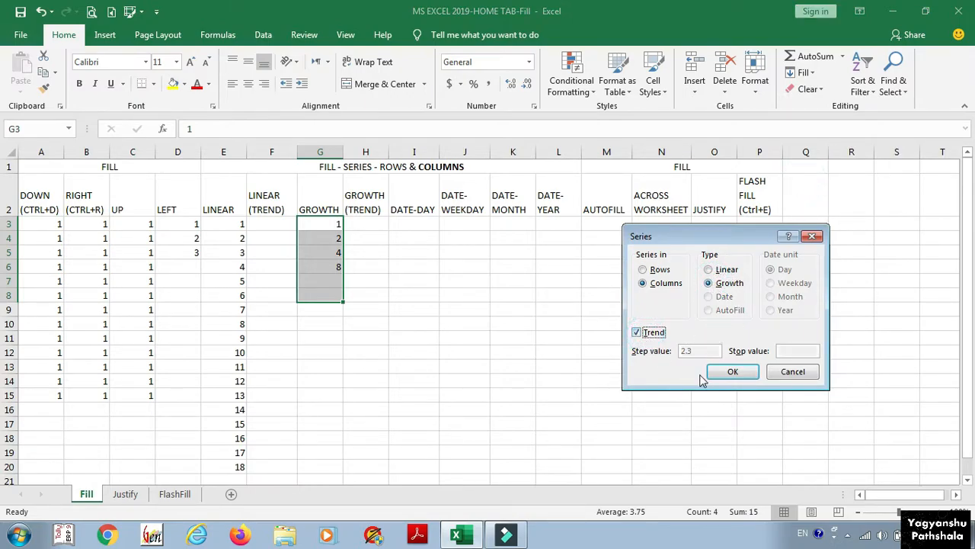
left_click(732, 373)
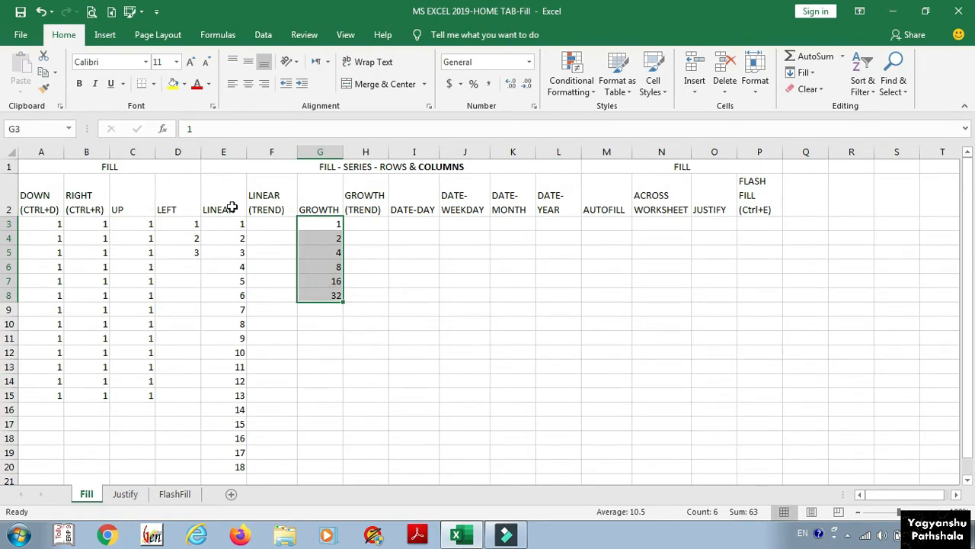
left_click(276, 206)
left_click(311, 207)
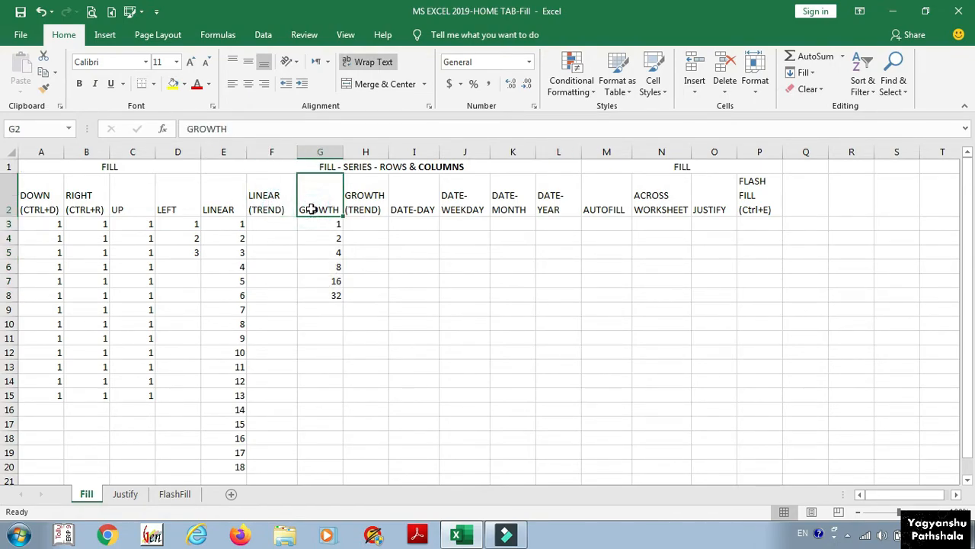
Step: Open the Series dialog, choose the Date type, then close it unapplied
left_click(364, 204)
left_click(407, 203)
left_click(804, 73)
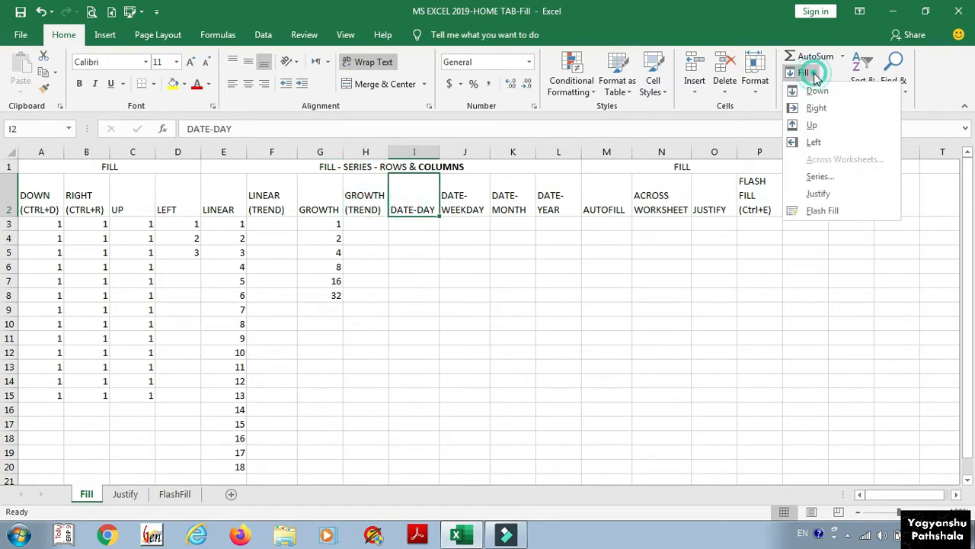
left_click(816, 176)
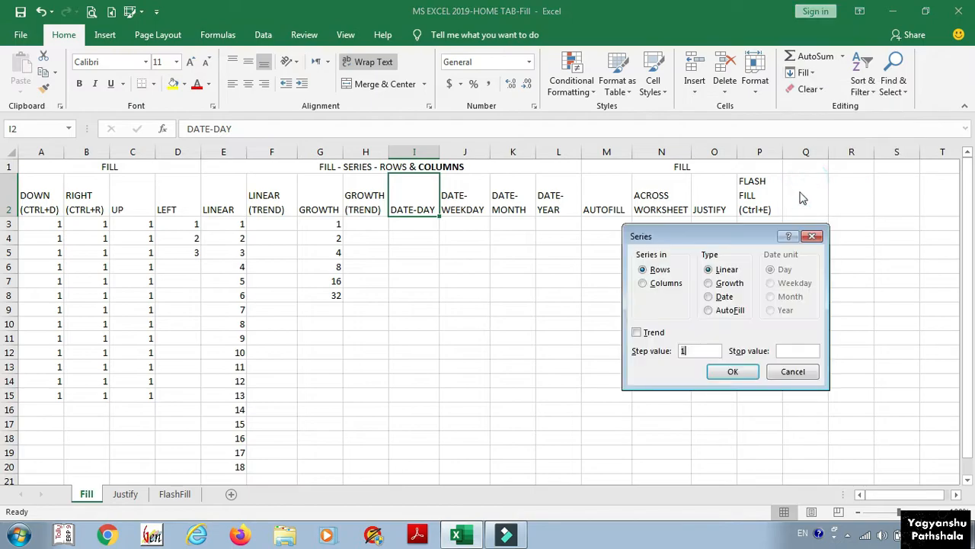
left_click(720, 302)
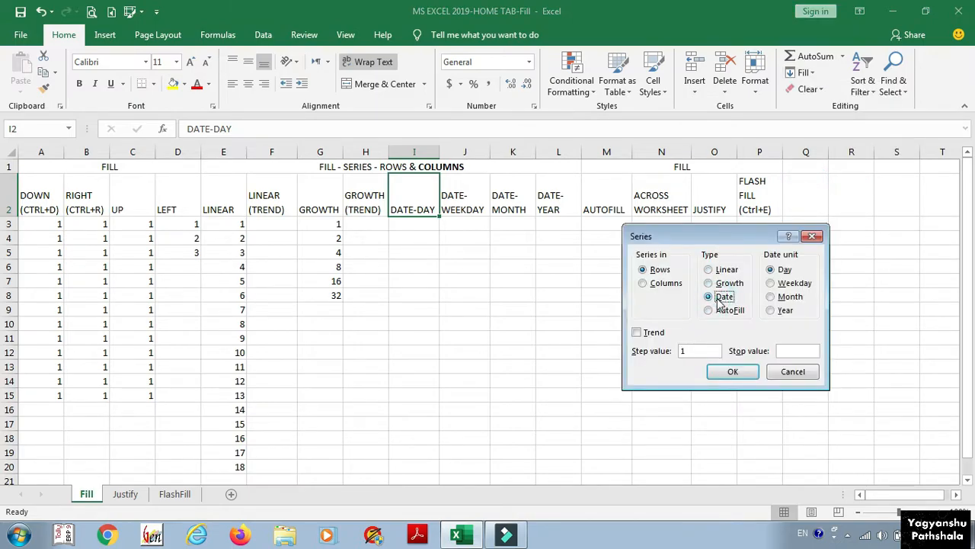
left_click(812, 236)
Step: Fill I3:I14 with a daily date series ending at 20.05.2020
left_click(406, 227)
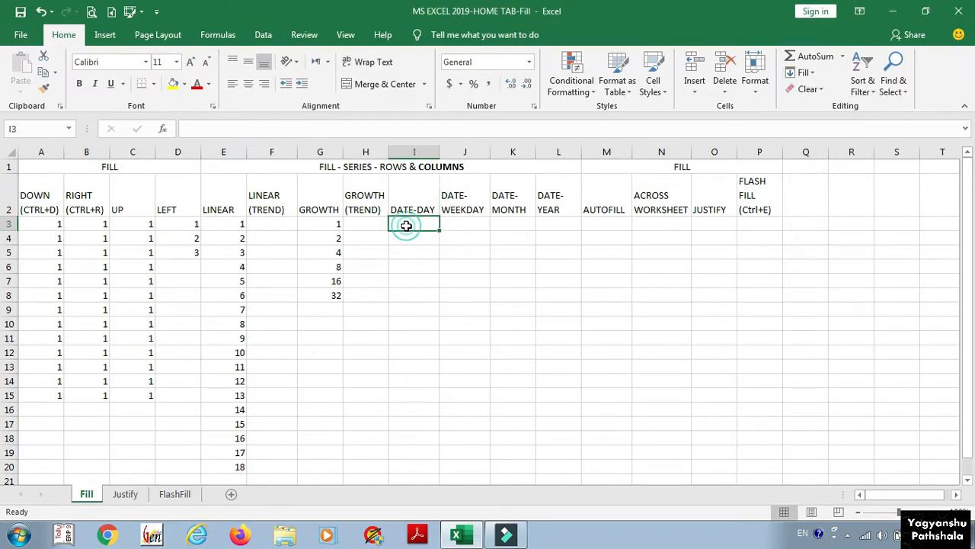
left_click(412, 224)
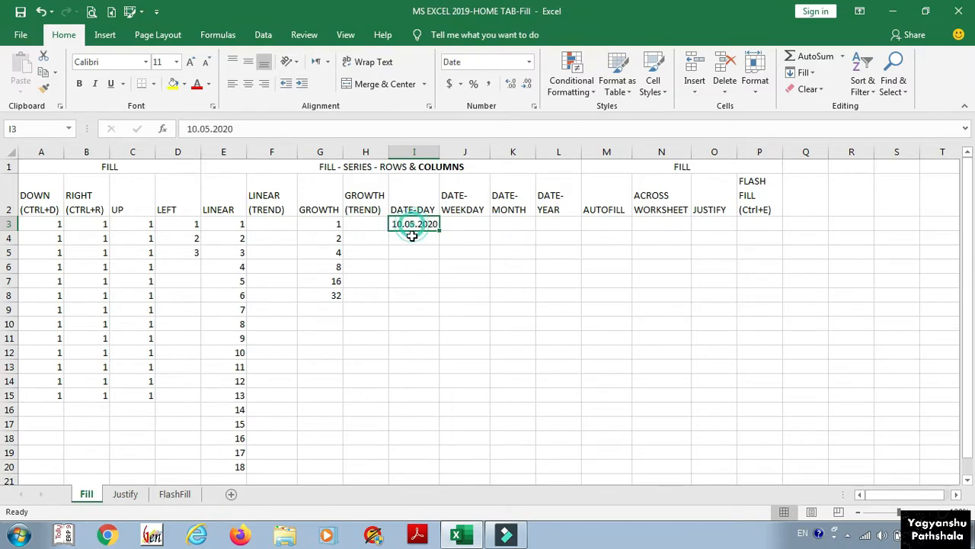
left_click_drag(412, 236, 416, 383)
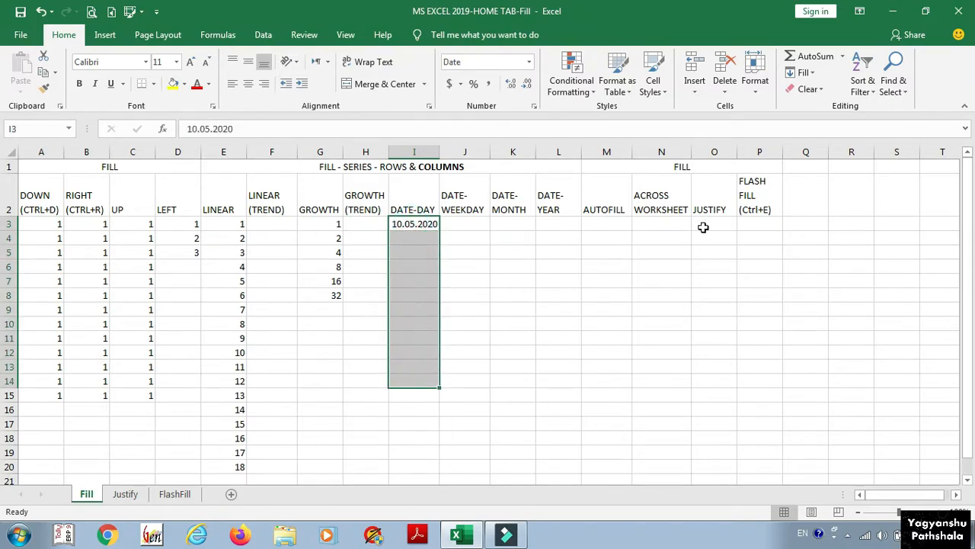
left_click(806, 74)
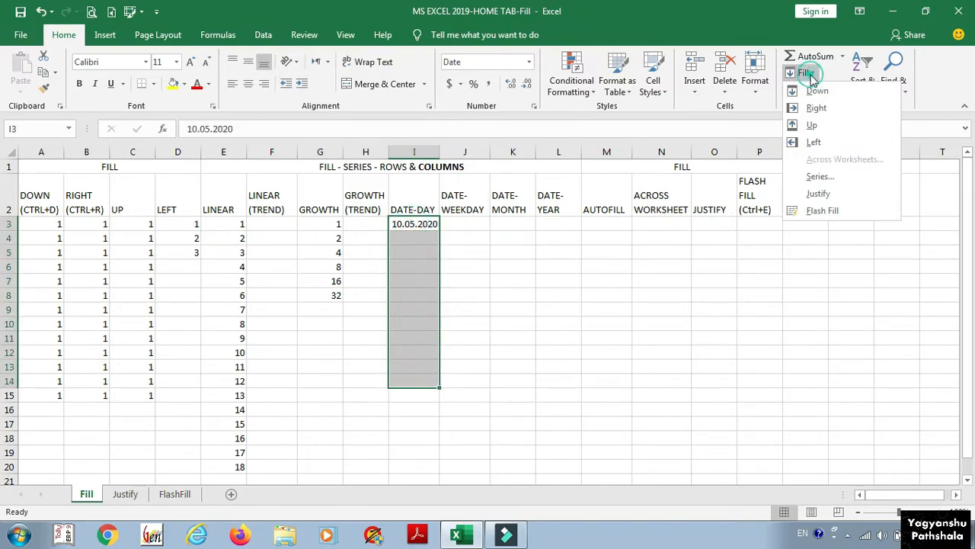
left_click(814, 176)
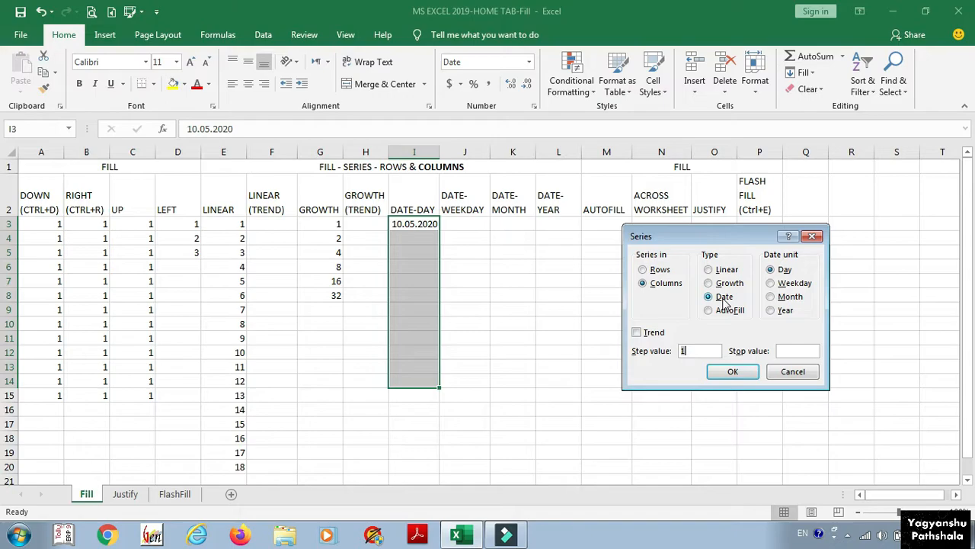
left_click(804, 350)
type("20.05.2020")
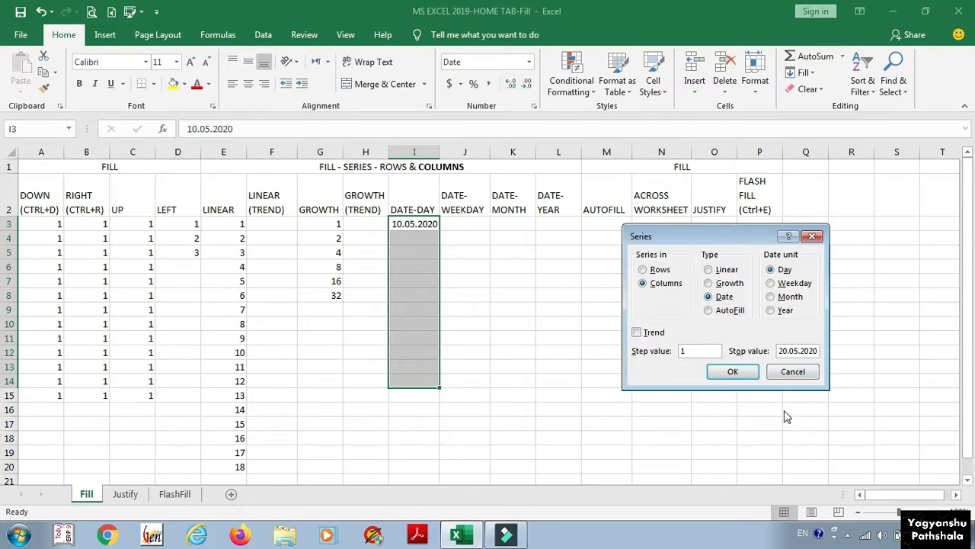
left_click(732, 373)
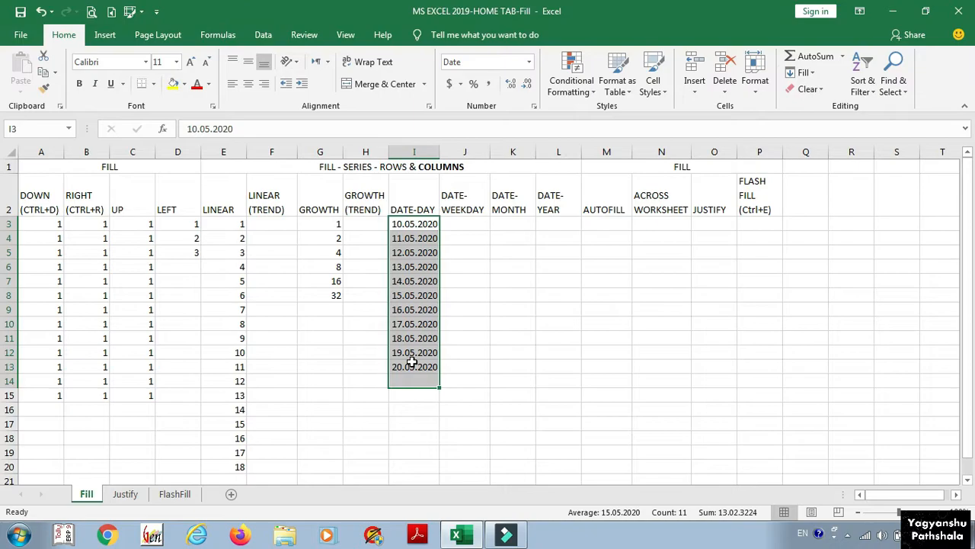
Step: Refill the dates in two-day steps to 20.05.2020, then undo that fill
left_click(804, 73)
left_click(813, 194)
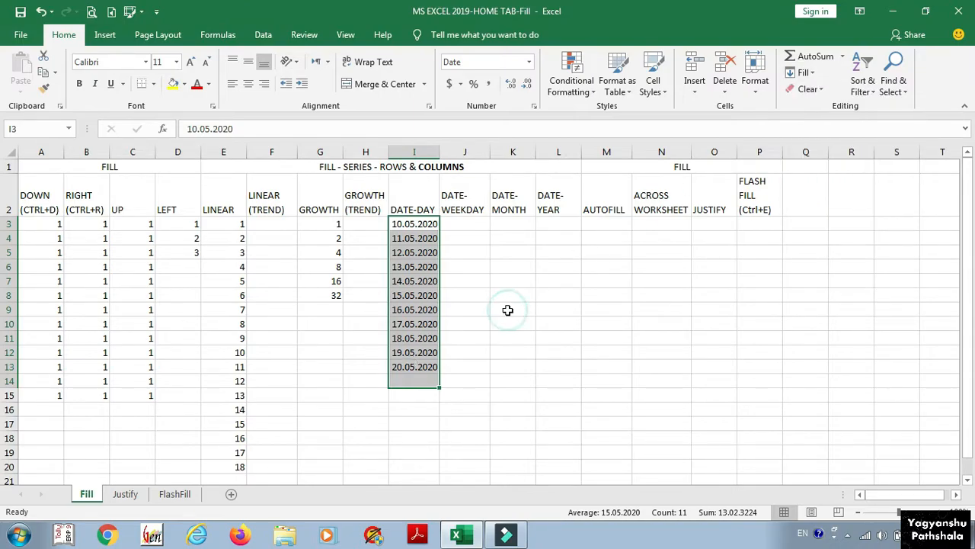
left_click(804, 72)
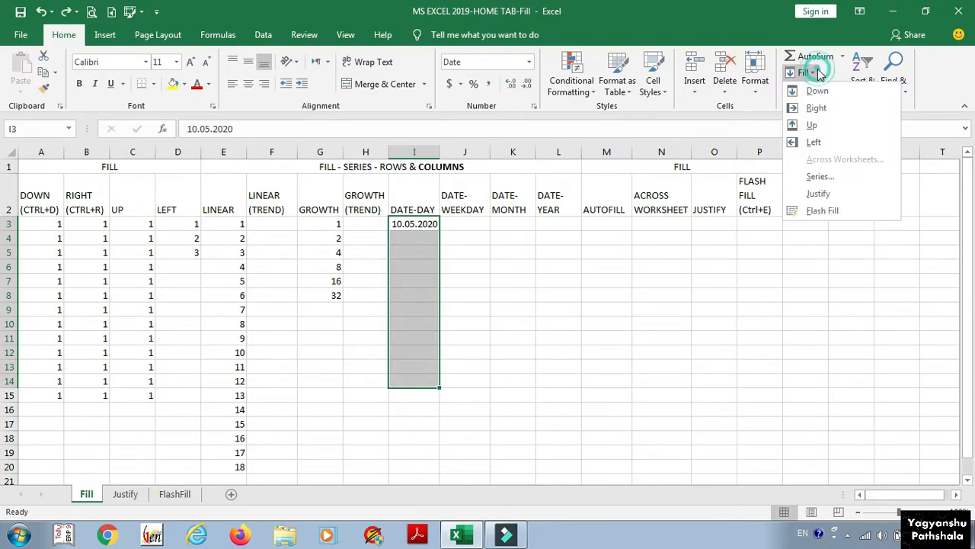
left_click(819, 176)
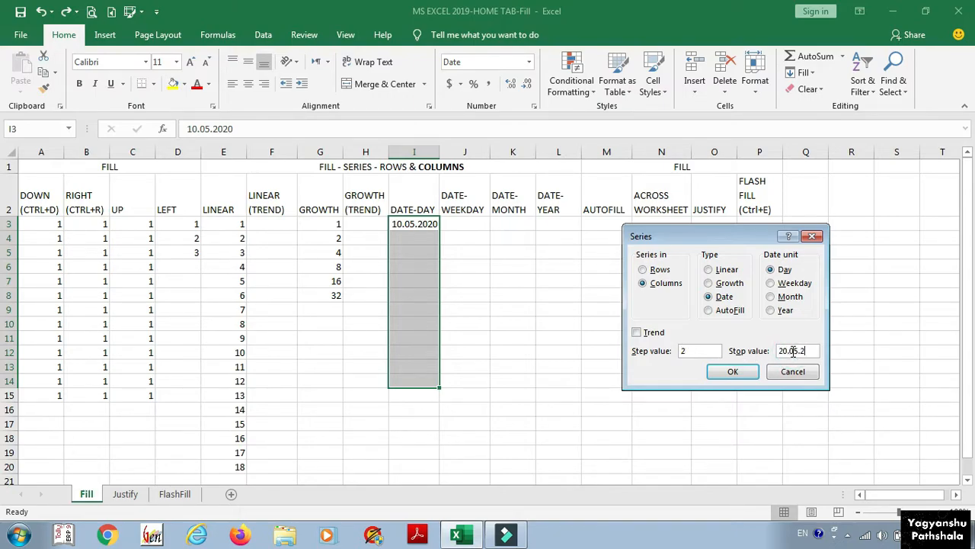
left_click(735, 373)
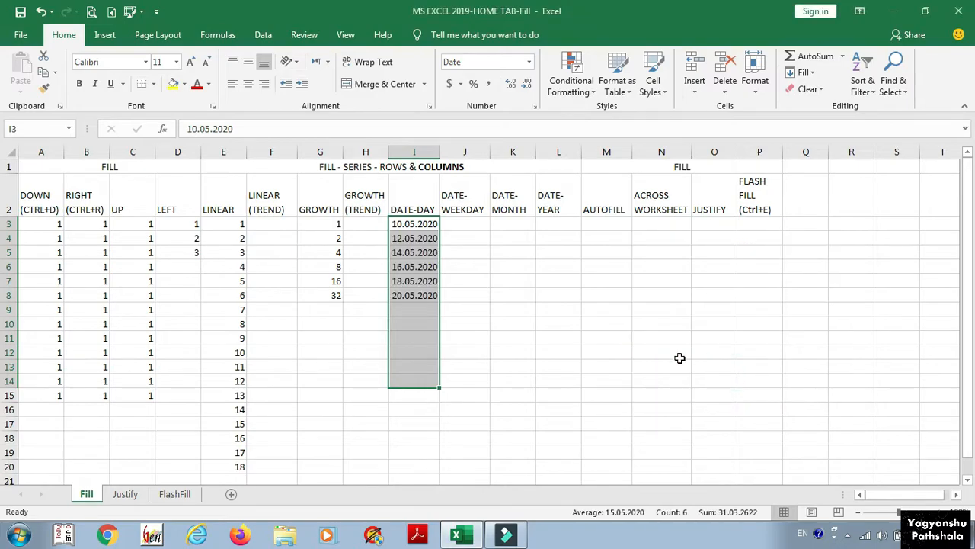
key("ctrl+z")
left_click(412, 237)
Step: Enter 15.05.2020 in I4, then trend-fill I3:I15 in 5-day steps to 09.07.2020
type("15.05.2020")
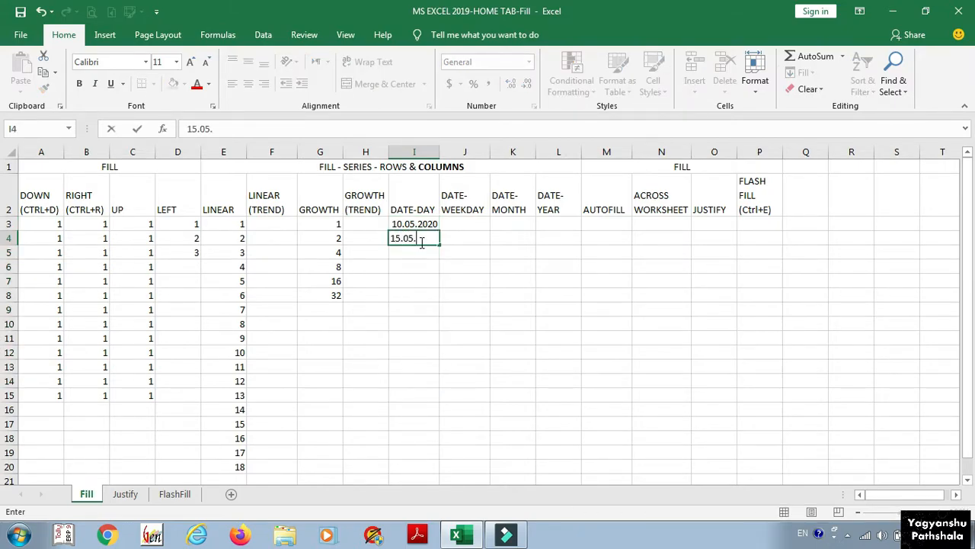
key("Return")
left_click(413, 222)
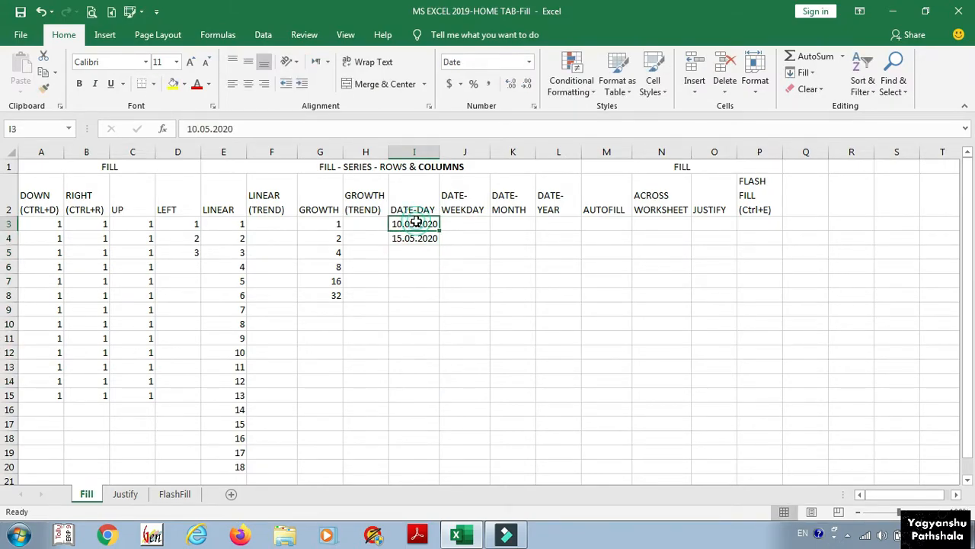
left_click_drag(407, 223, 415, 399)
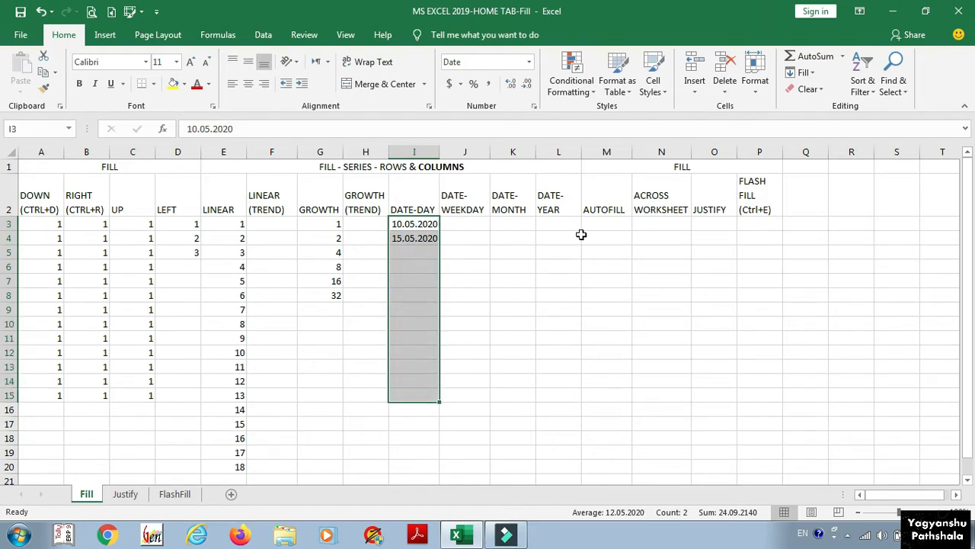
left_click(811, 73)
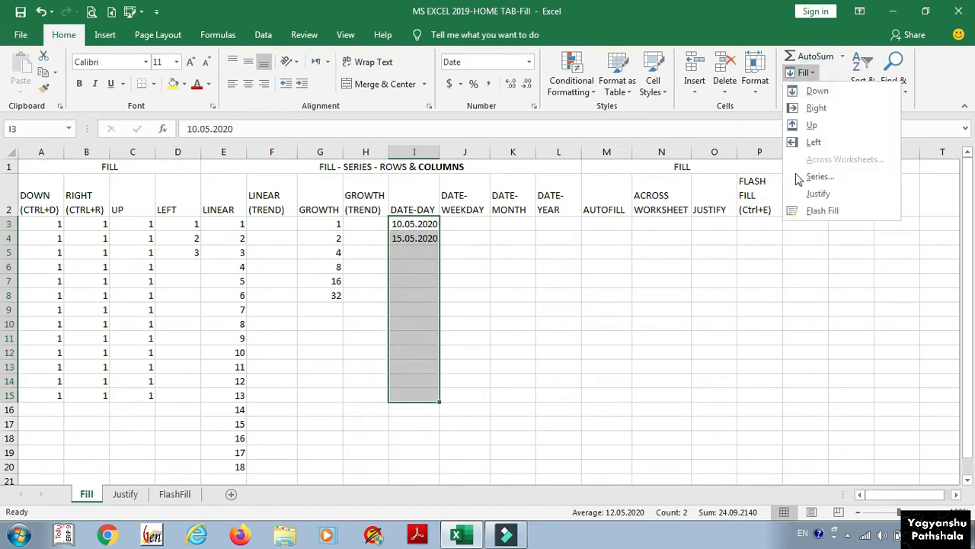
left_click(798, 175)
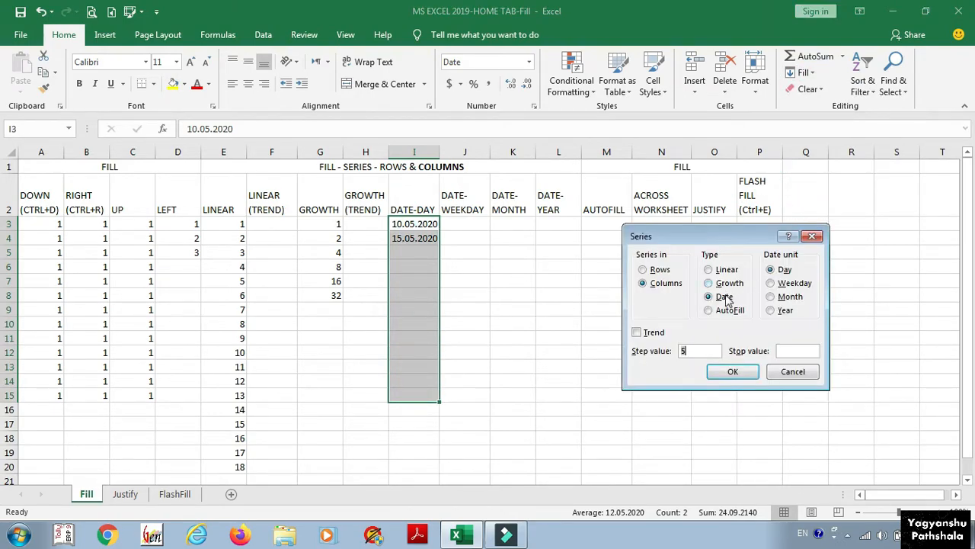
left_click(649, 337)
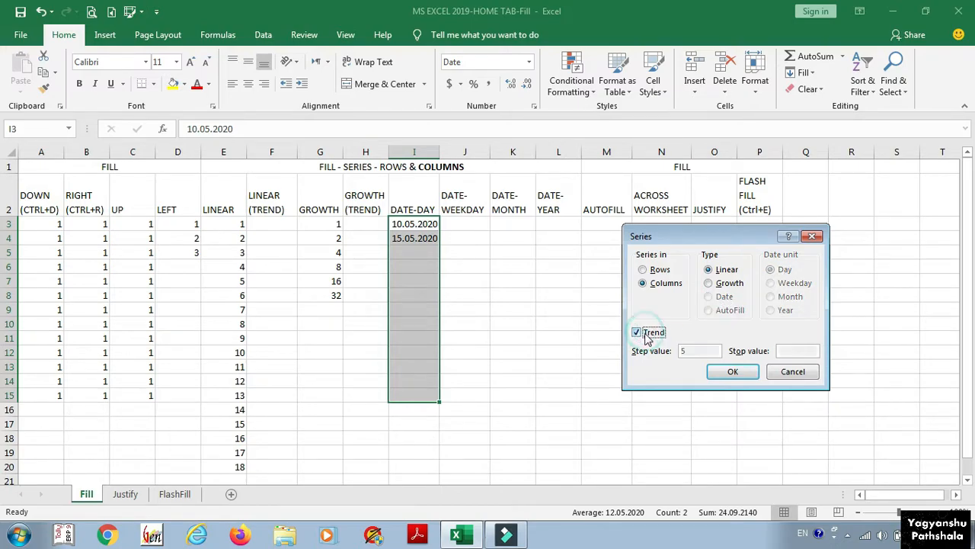
left_click(742, 370)
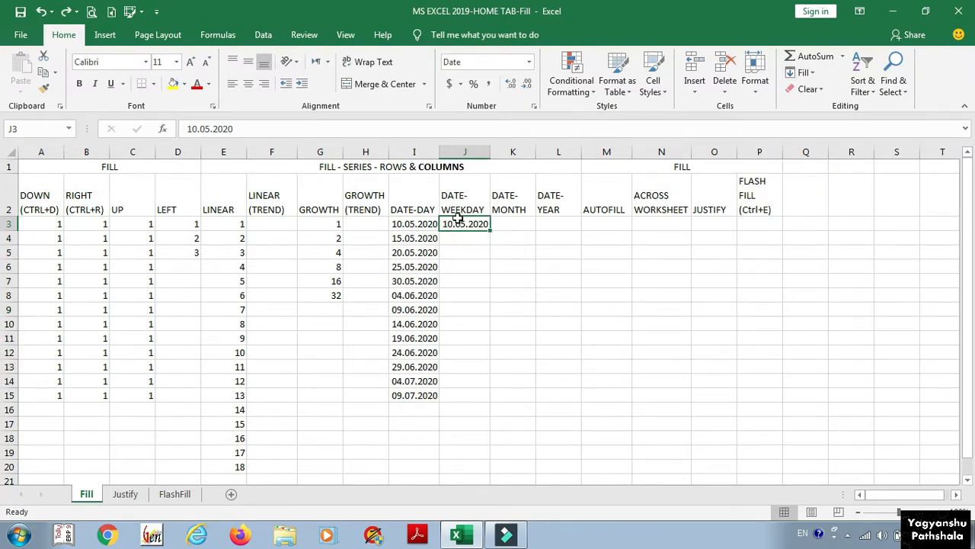
Step: Fill J3:J15 with a Weekday date series, step 1, ending 26.05.2020
left_click_drag(473, 224, 464, 391)
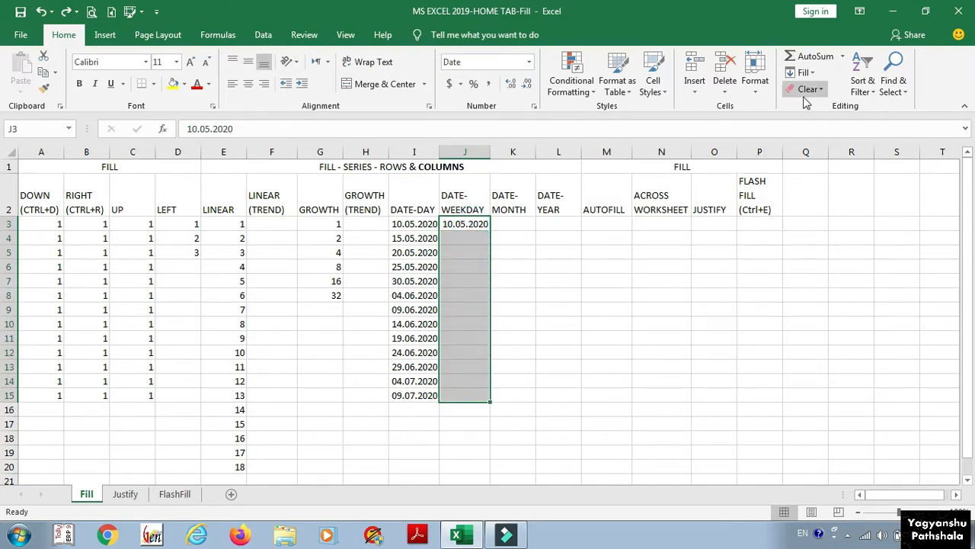
left_click(804, 73)
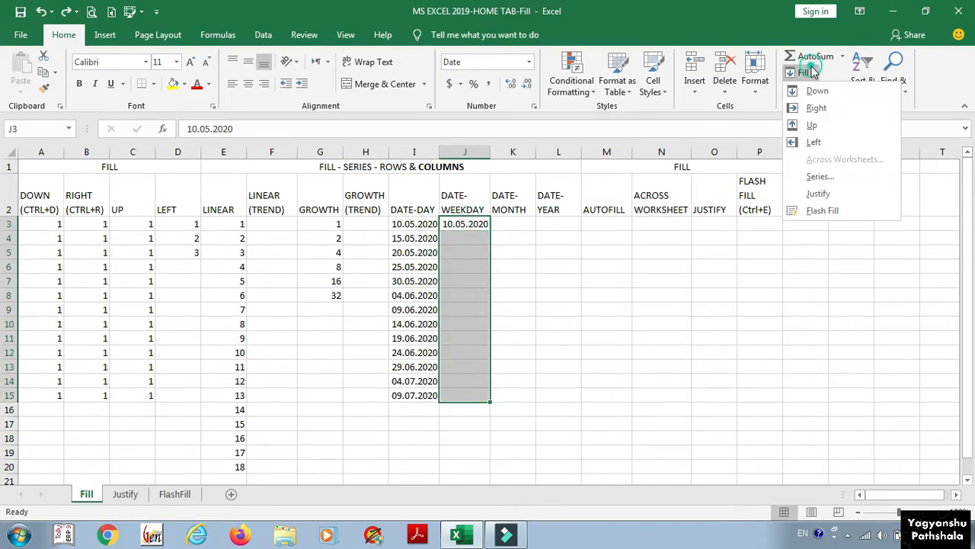
left_click(819, 176)
left_click(779, 285)
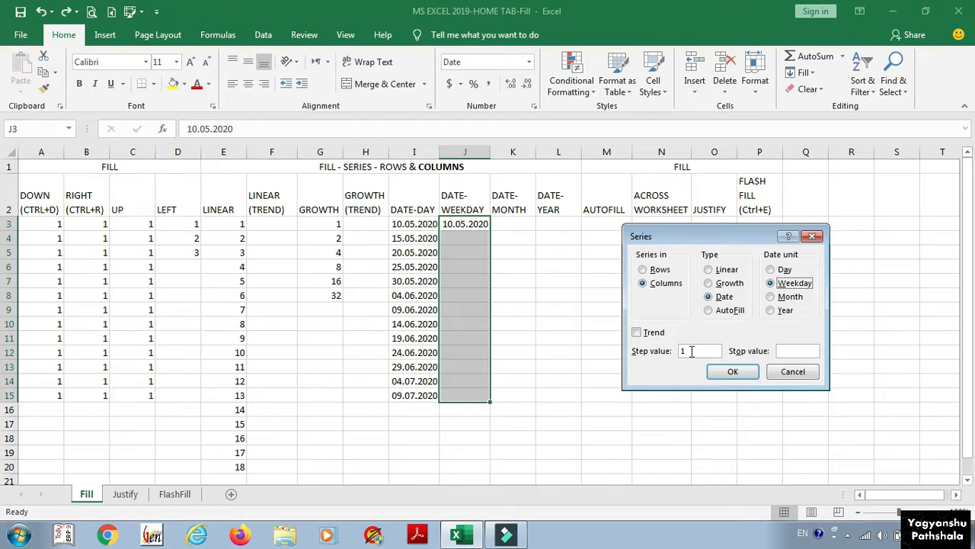
left_click(727, 372)
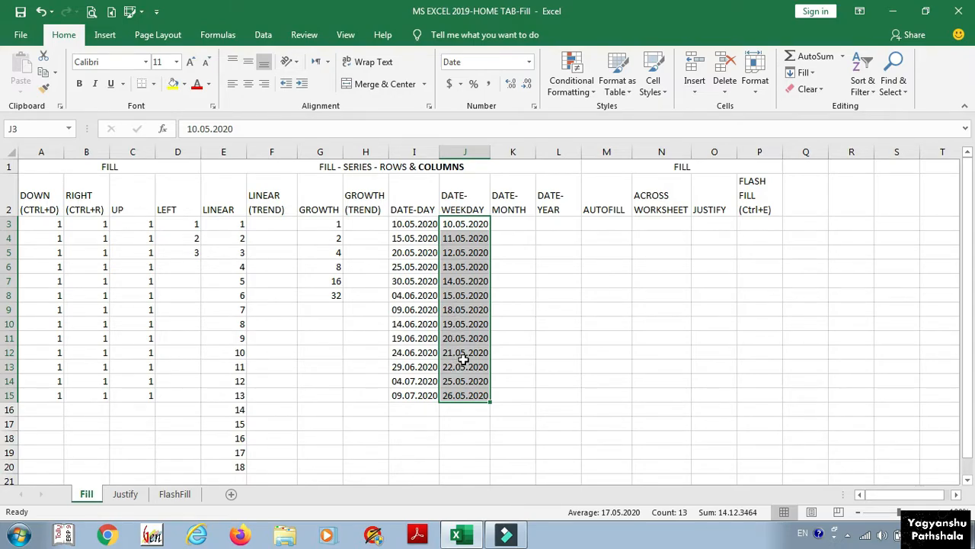
Step: Check the calendar to confirm weekends were skipped in DATE-WEEKDAY
left_click(933, 534)
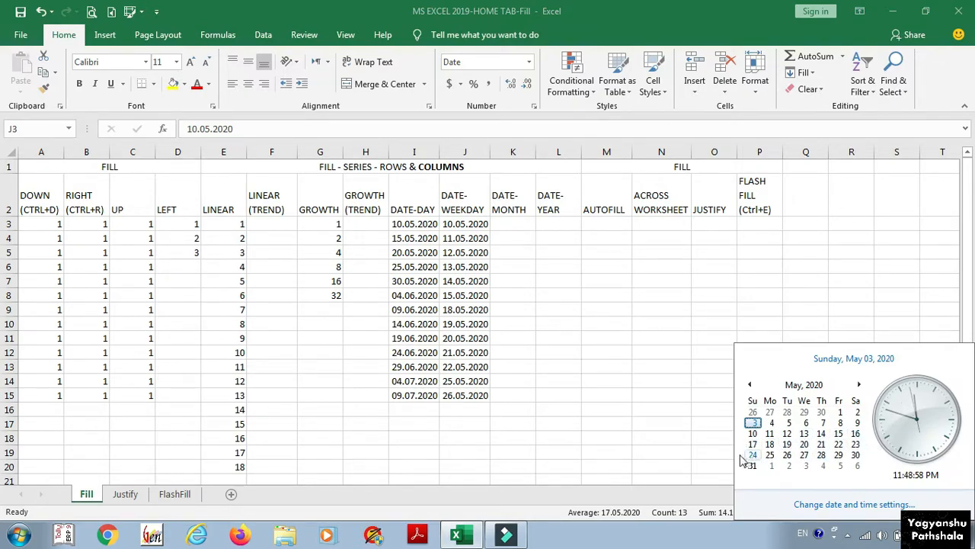
left_click(622, 290)
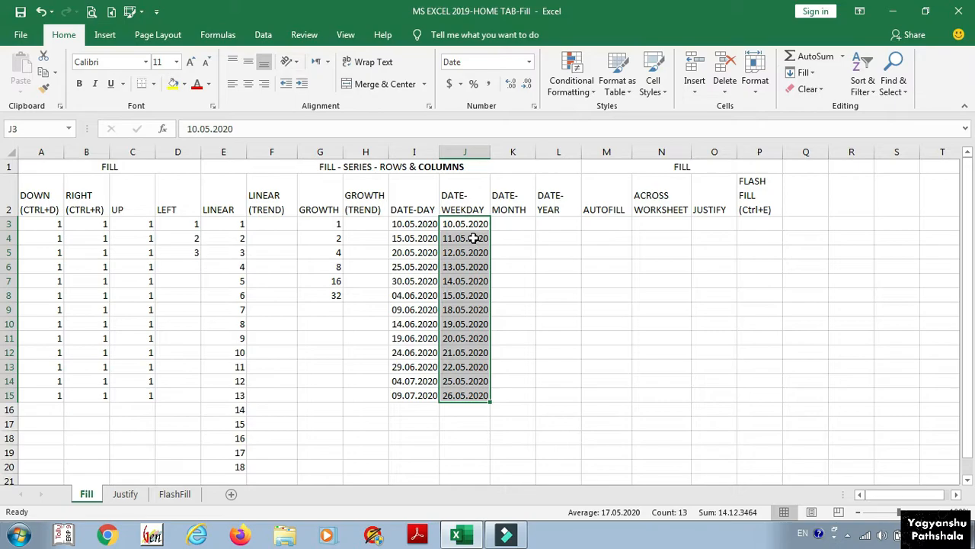
left_click(507, 223)
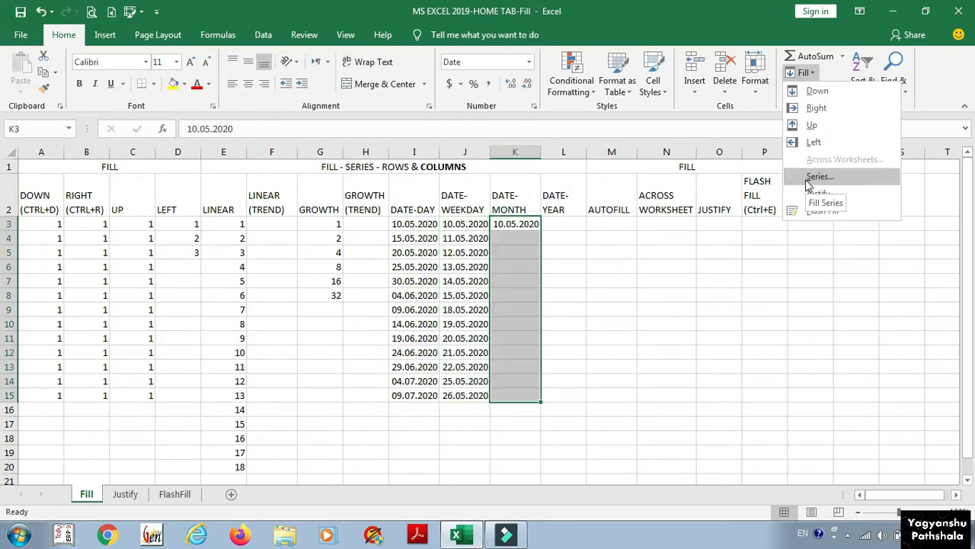
Step: Apply a Month date series to K3:K15, running 10.05.2020 to 10.05.2021
left_click(817, 174)
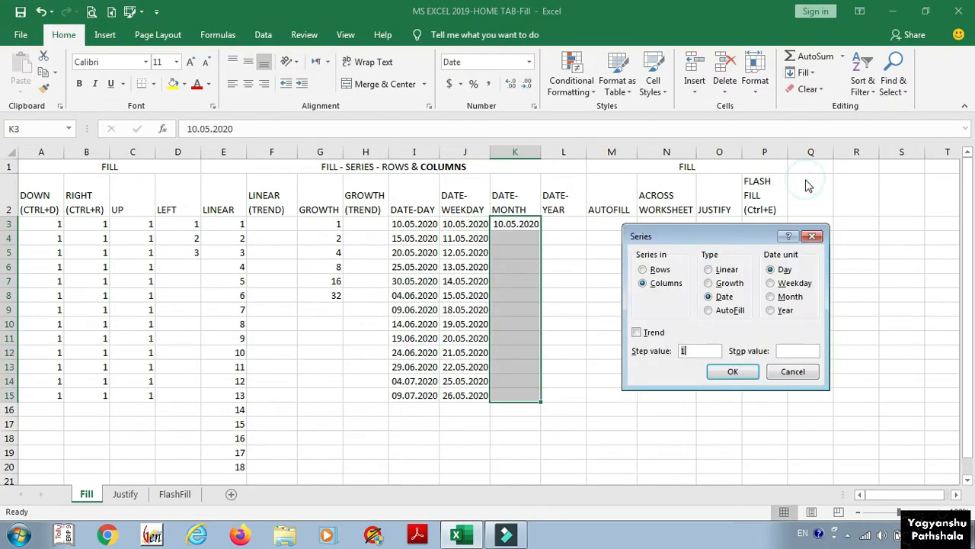
left_click(772, 298)
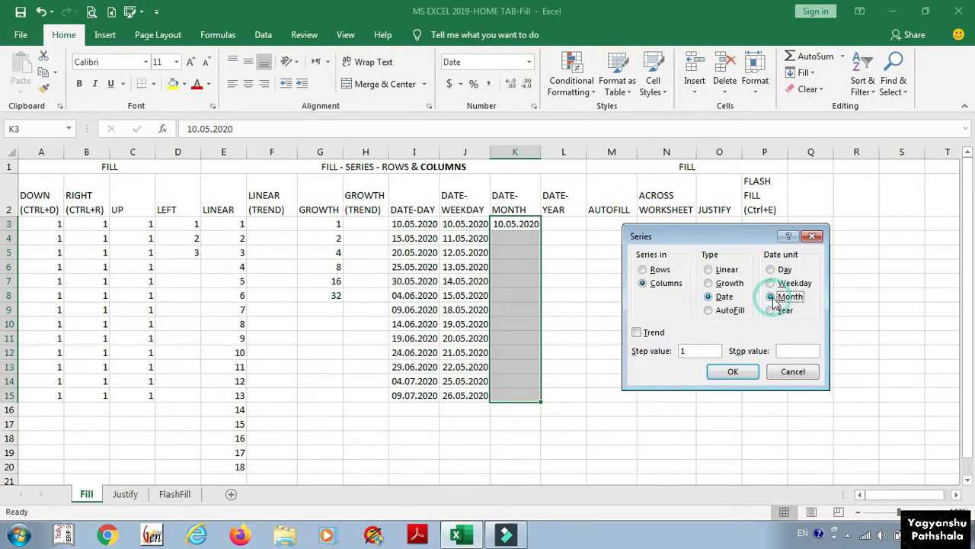
left_click(720, 371)
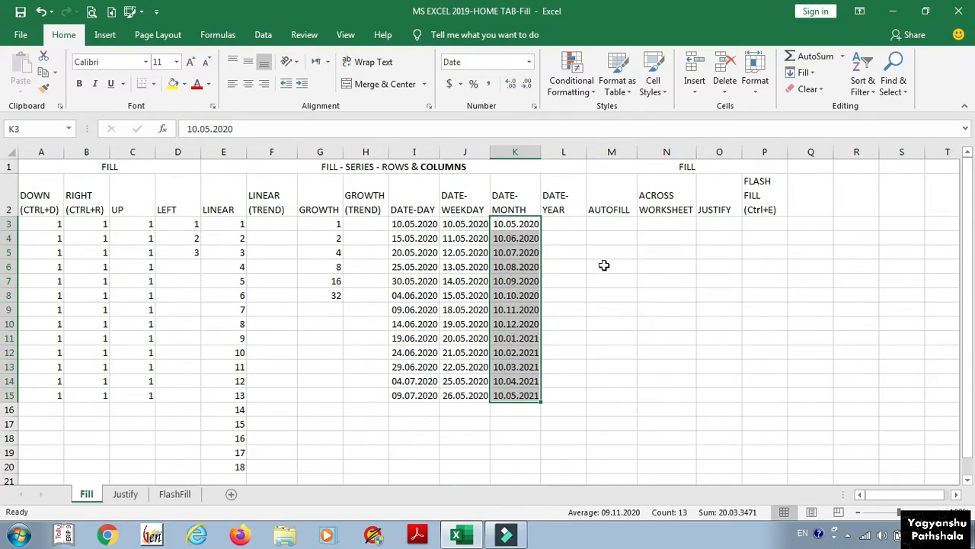
left_click(567, 224)
Step: Copy the start date into L3 and fill L3:L15 with yearly dates from 10.05.2020 to 10.05.2032
key("ctrl+r")
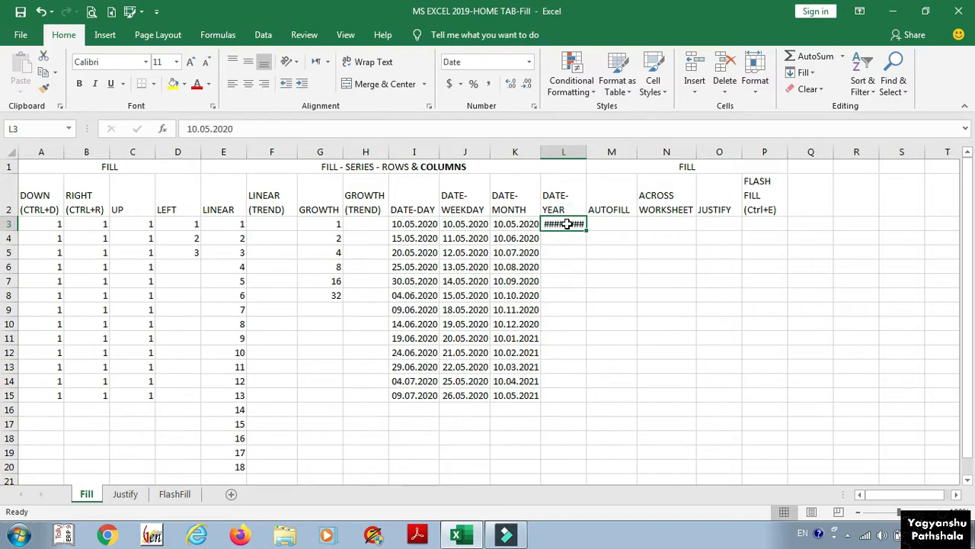
left_click_drag(567, 223, 564, 391)
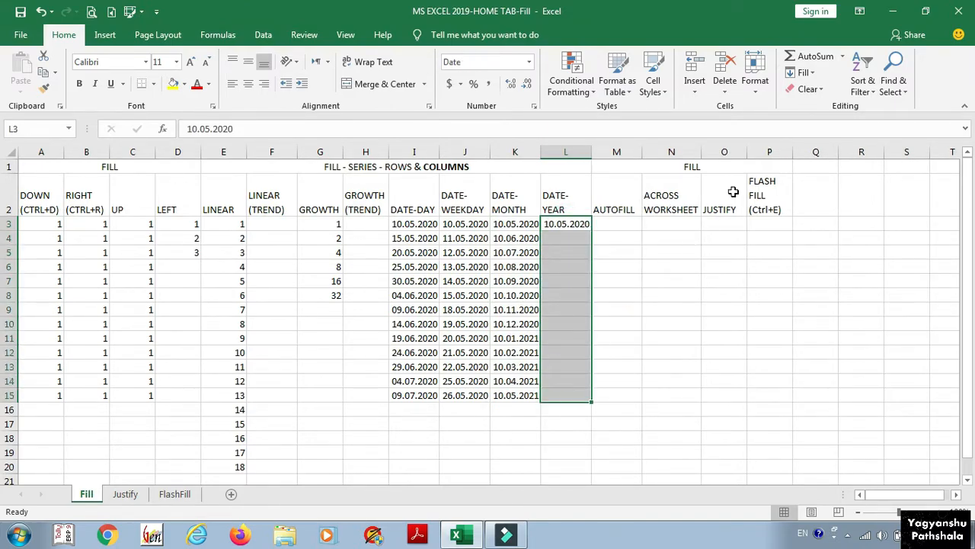
left_click(805, 72)
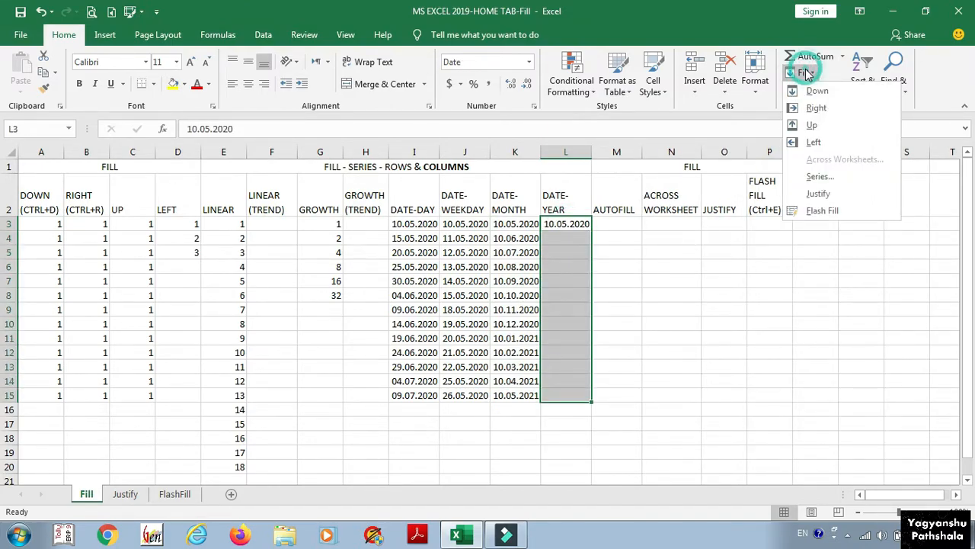
left_click(820, 177)
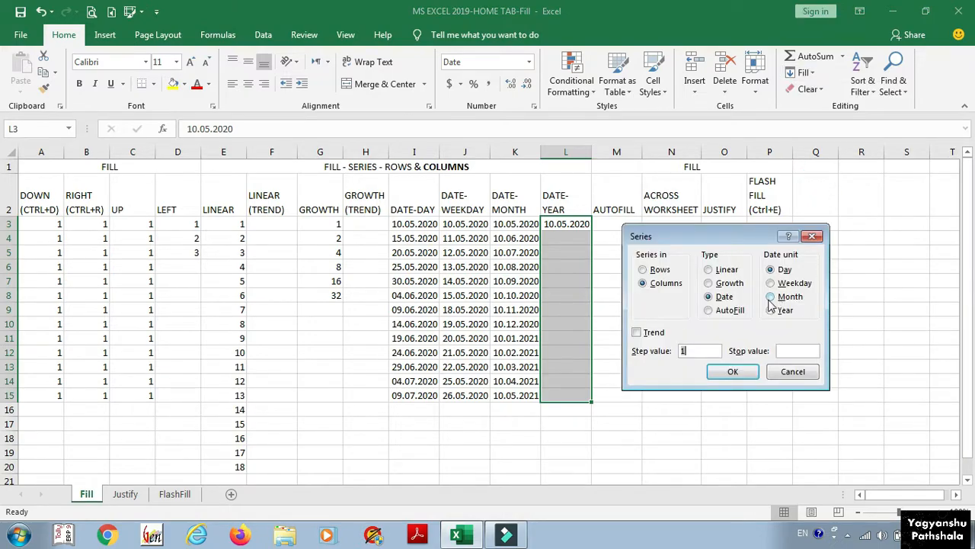
left_click(771, 310)
left_click(721, 374)
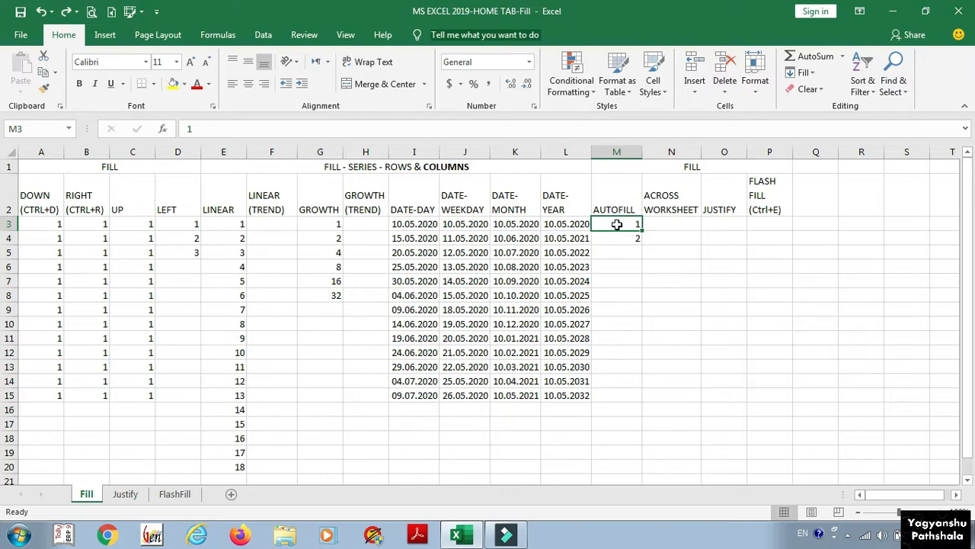
Step: Fill M3:M15 with an AutoFill series that counts from 1 to 13
left_click_drag(623, 223, 613, 394)
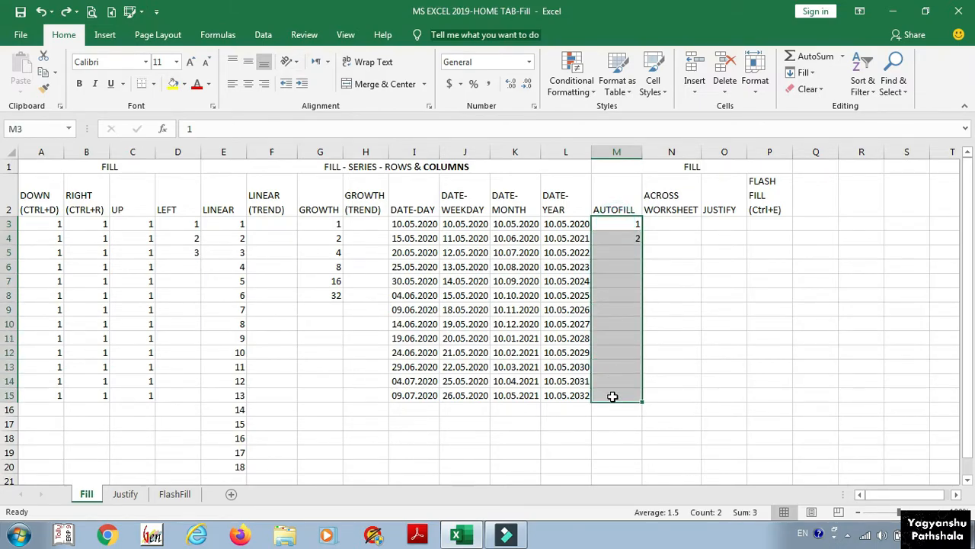
left_click(806, 74)
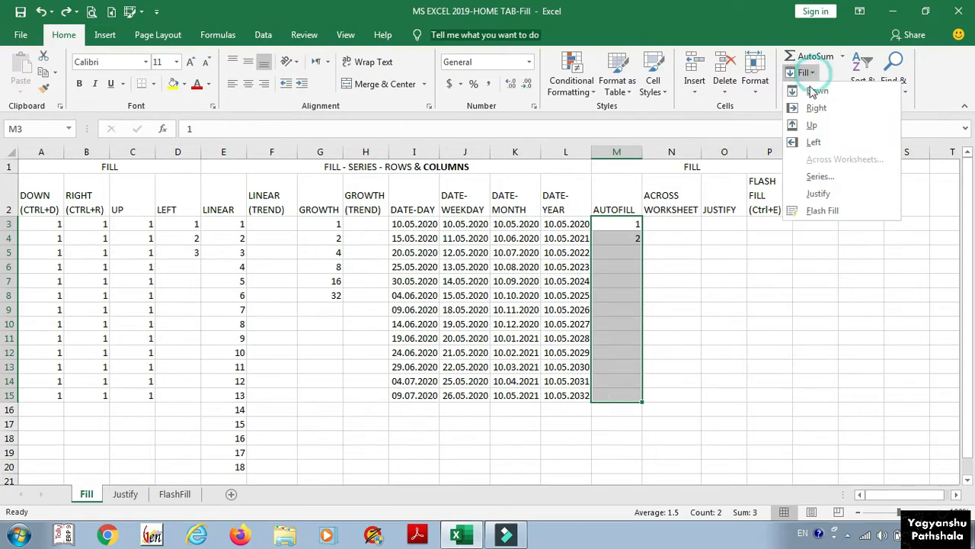
left_click(814, 177)
left_click(779, 252)
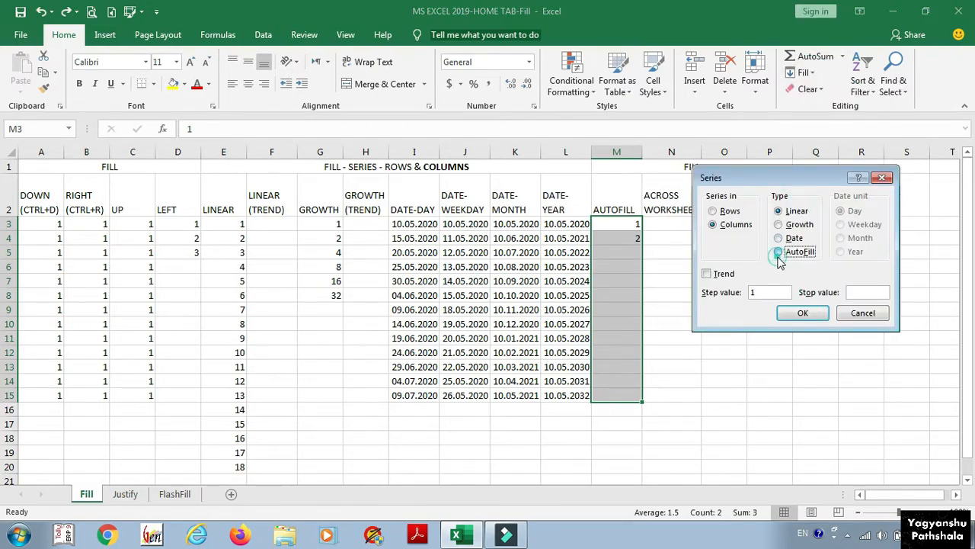
left_click(803, 311)
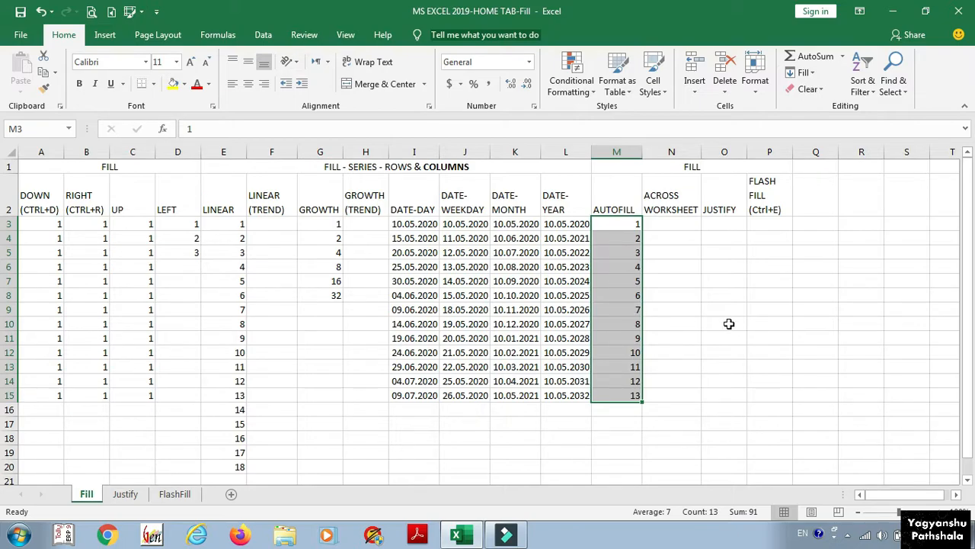
key("Right")
left_click(813, 73)
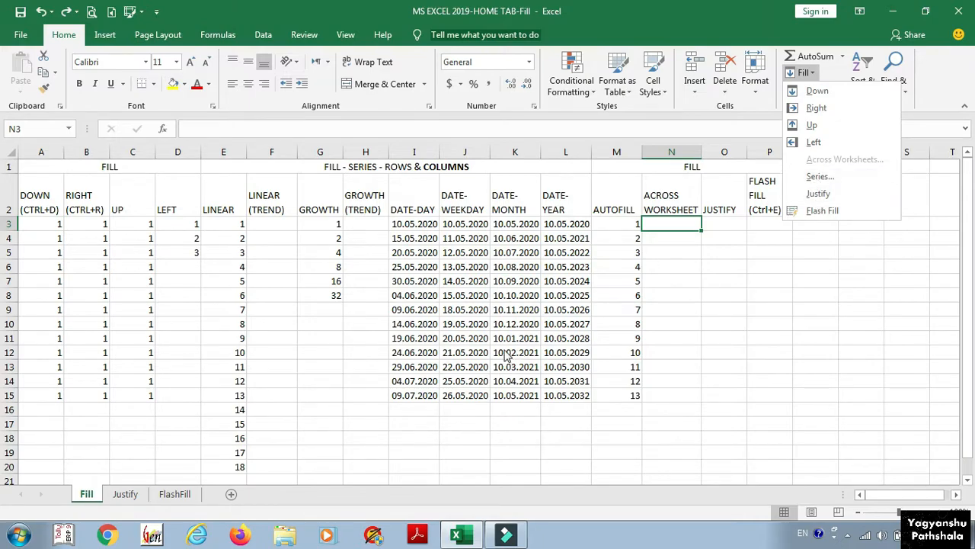
Step: Switch to the Justify sheet and inspect the paragraph text in A7 and A8
left_click(124, 497)
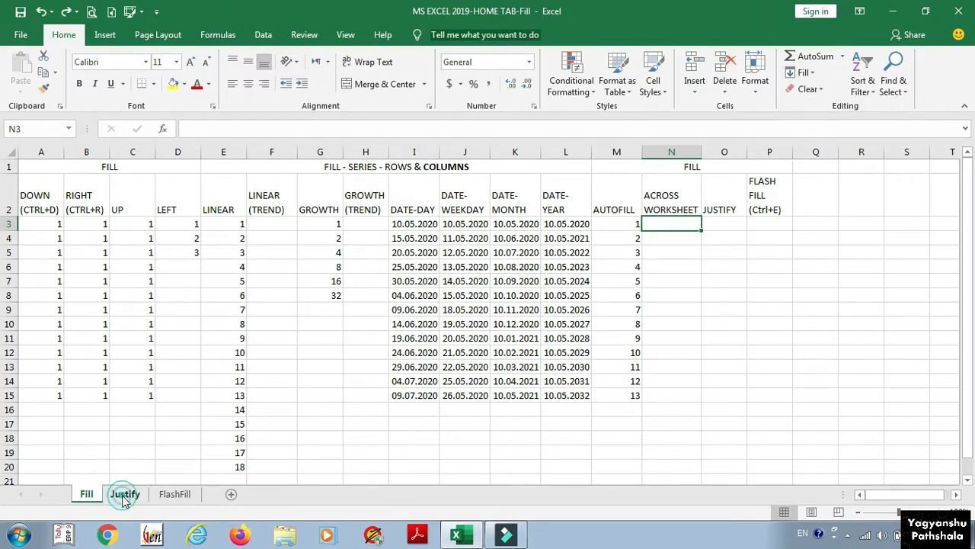
left_click(124, 497)
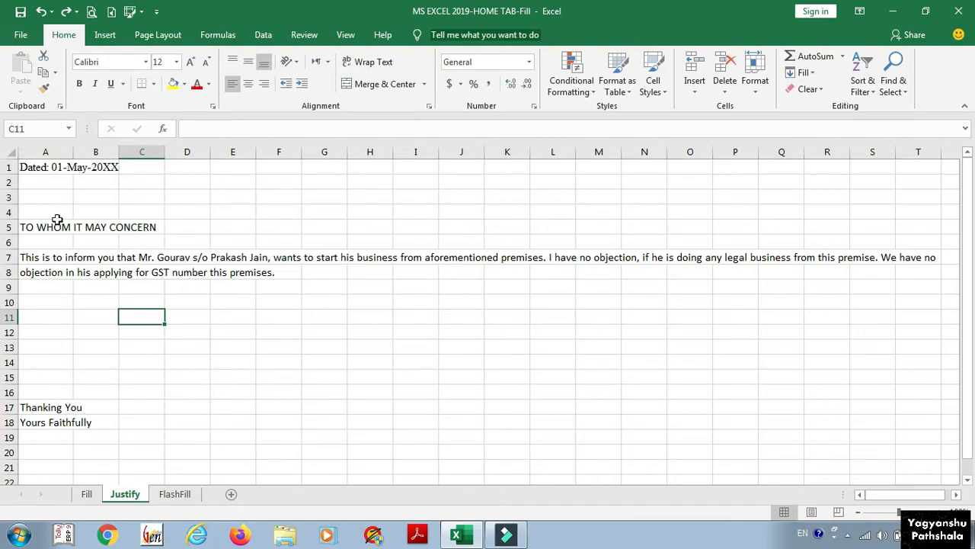
left_click(49, 258)
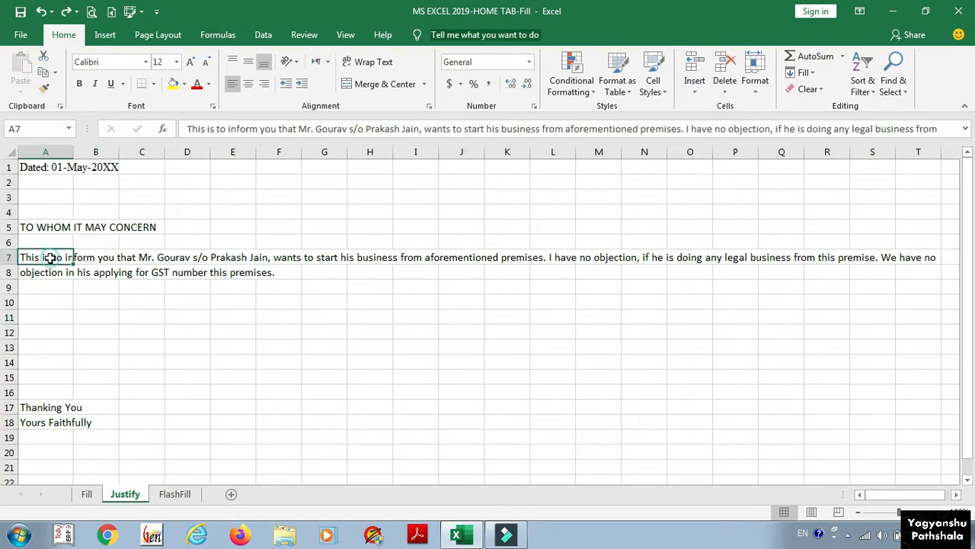
left_click(44, 270)
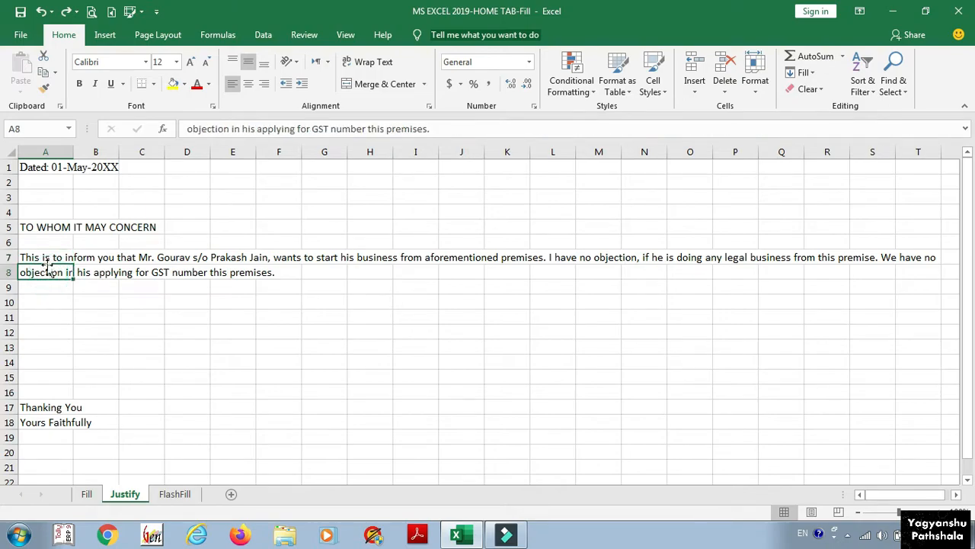
left_click(46, 258)
left_click(45, 273)
left_click(46, 258)
Step: Justify the A7 paragraph across A7:E12 so its lines fit within columns A to E
left_click_drag(45, 258, 234, 324)
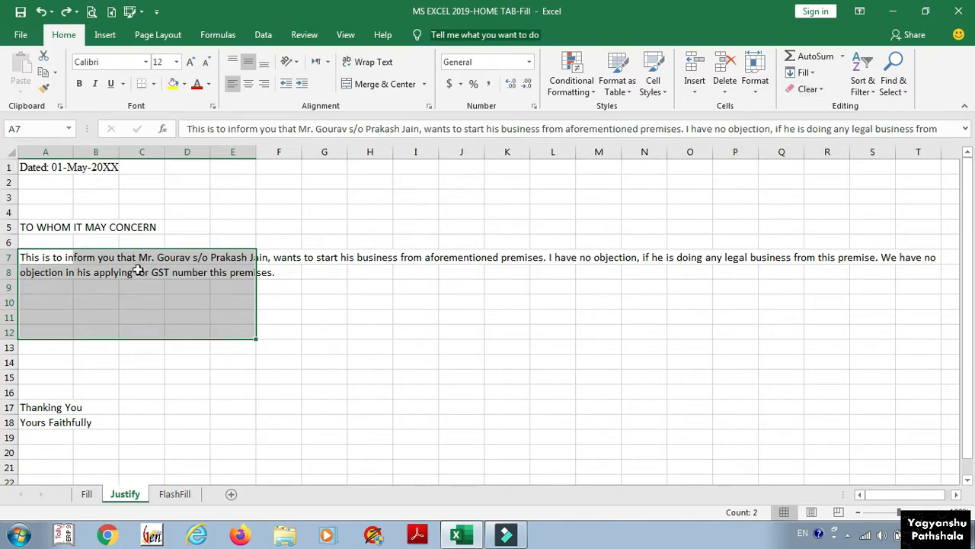
left_click(806, 73)
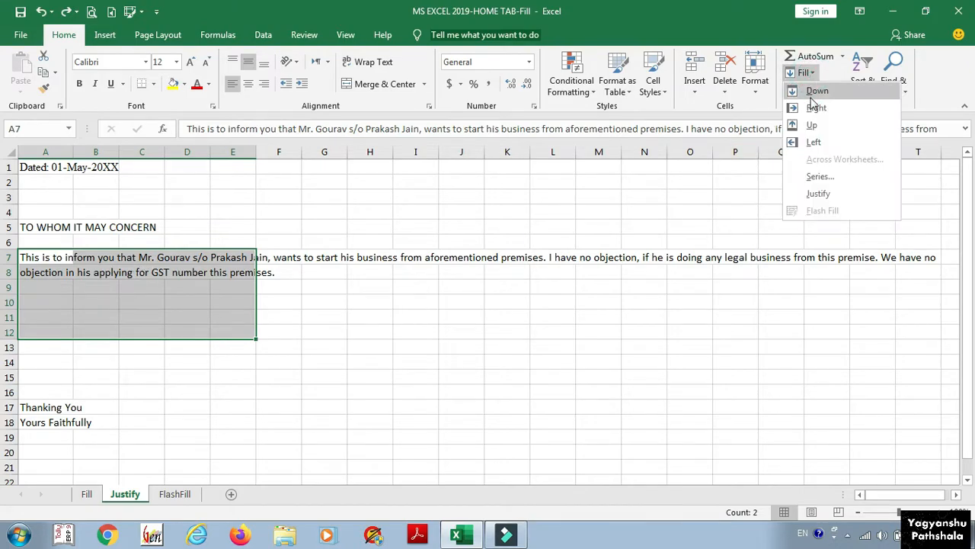
left_click(814, 191)
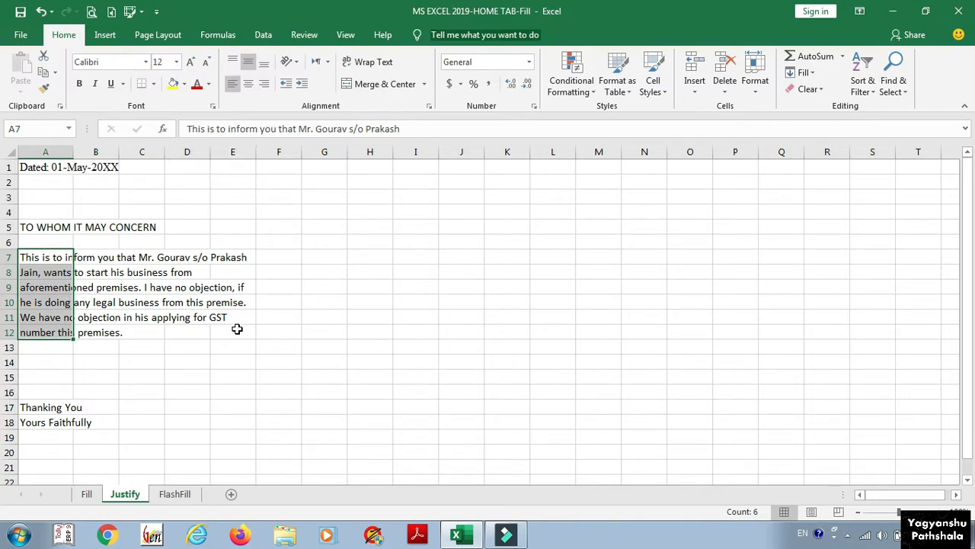
left_click(37, 259)
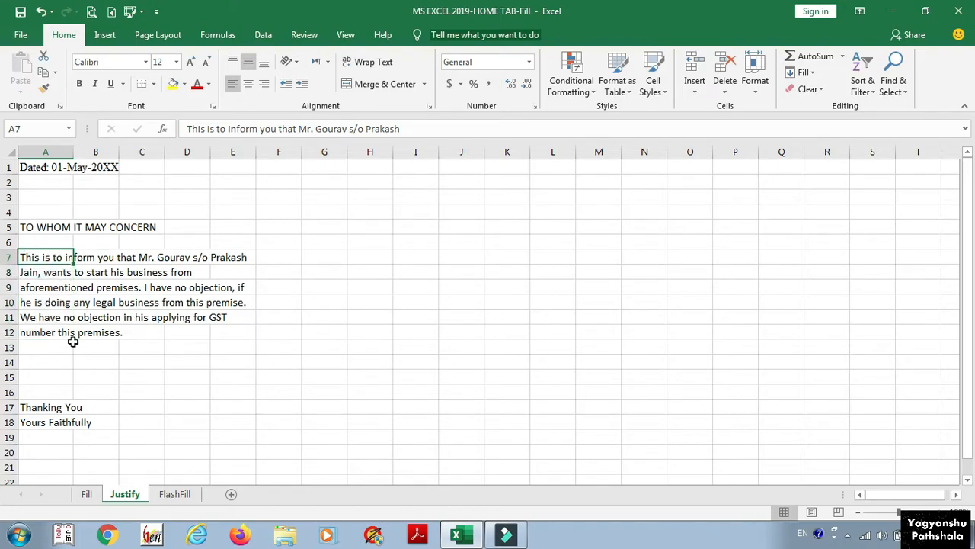
Step: Rejustify the paragraph over a wider range that reaches column F
left_click_drag(49, 257, 293, 333)
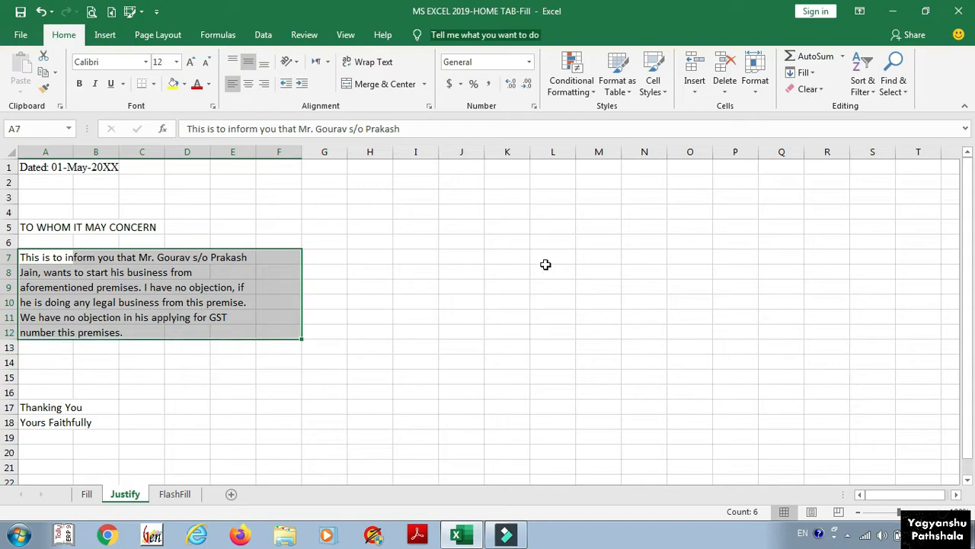
left_click(804, 72)
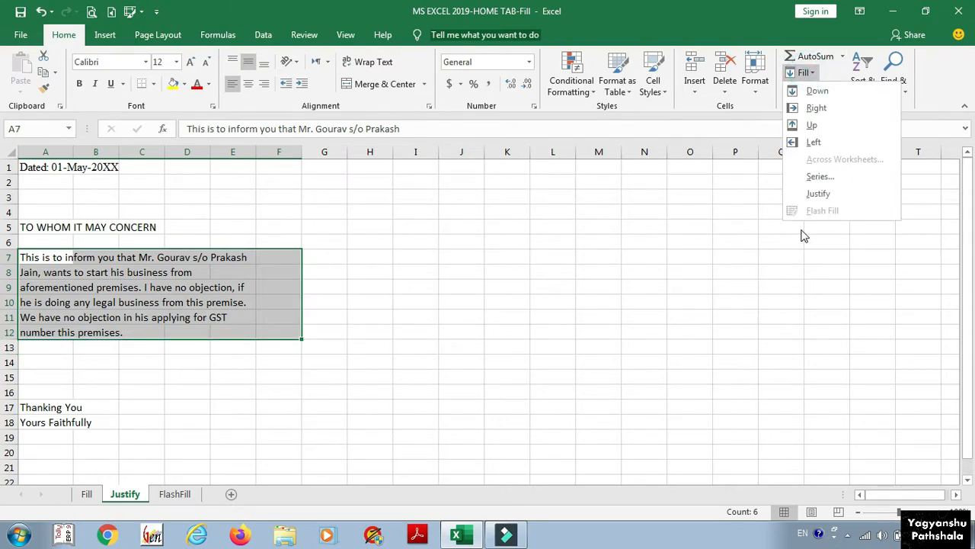
left_click(816, 194)
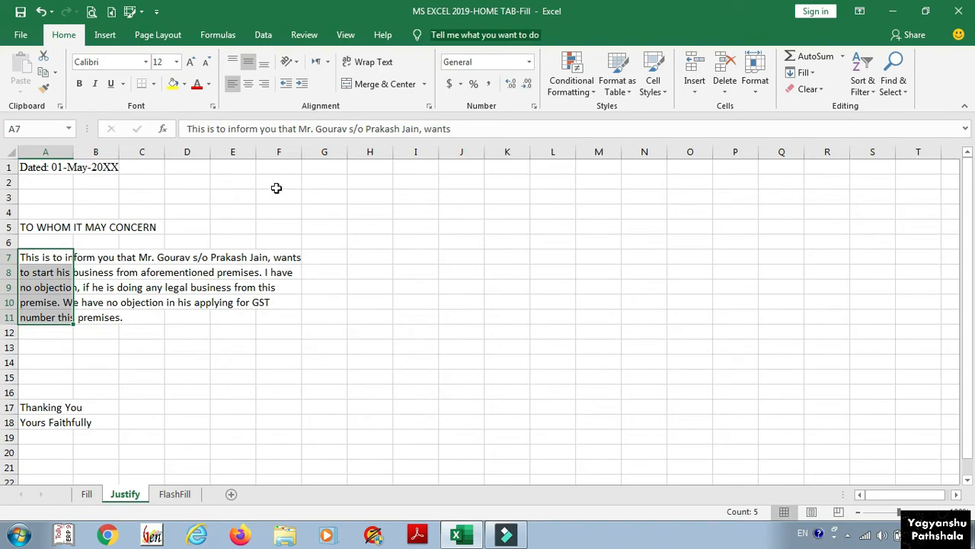
left_click(44, 259)
Step: Rejustify the paragraph across columns A to N into two long lines
left_click_drag(44, 259, 648, 318)
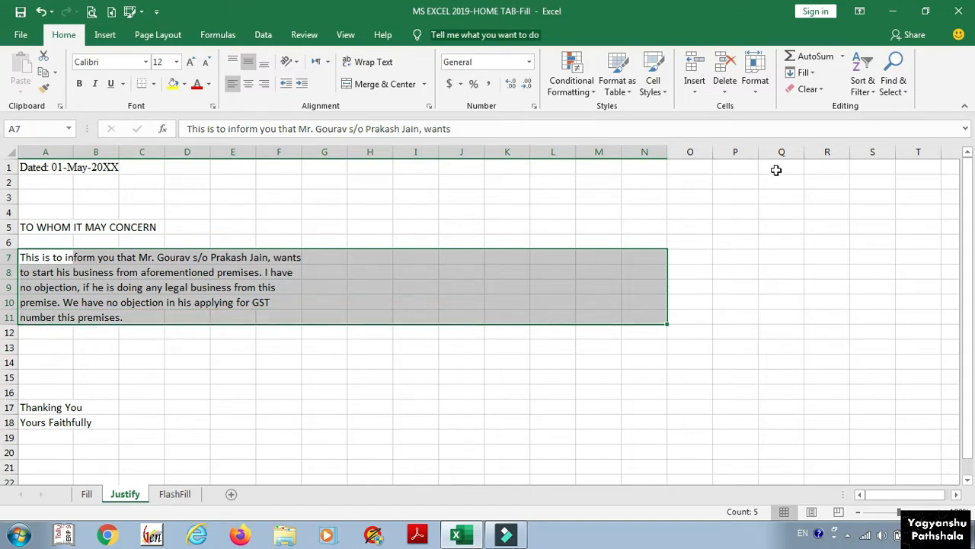
left_click(806, 74)
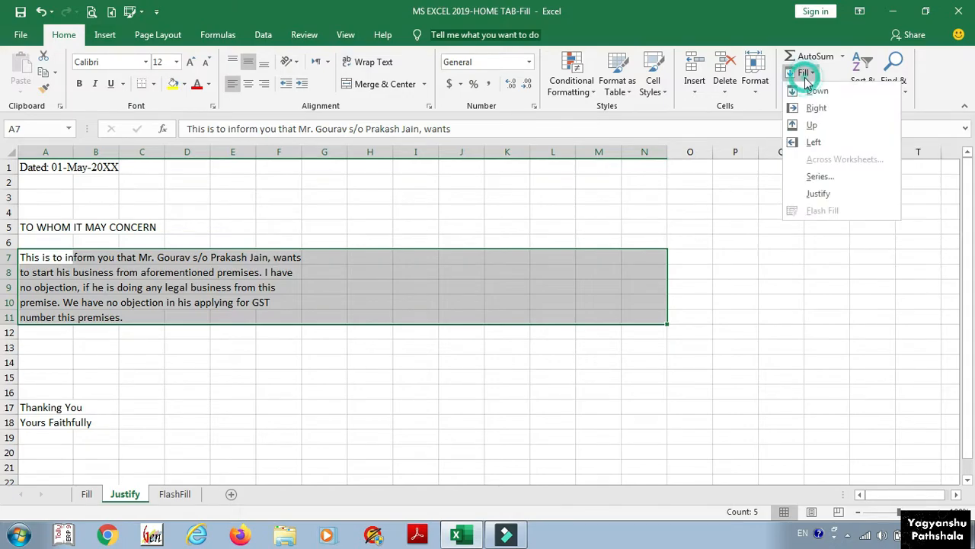
left_click(814, 194)
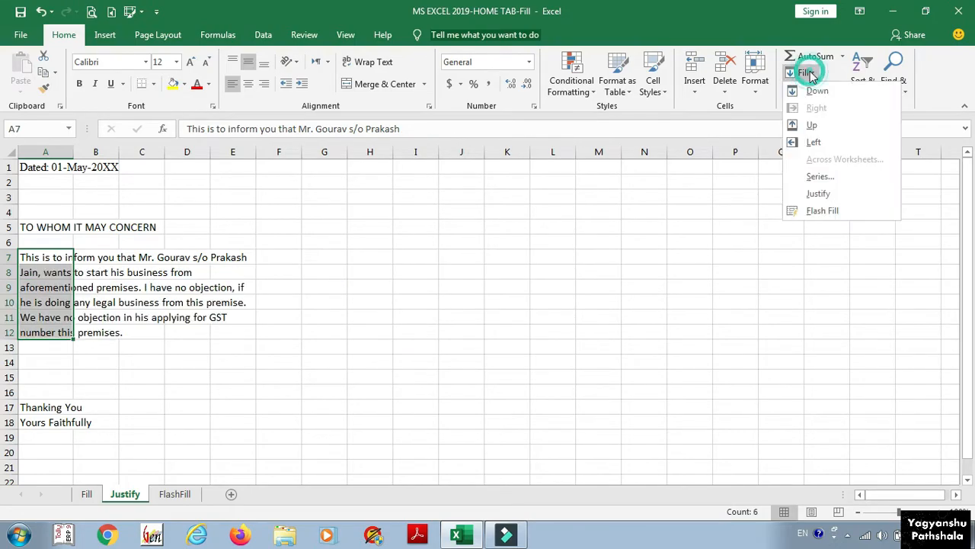
left_click(168, 495)
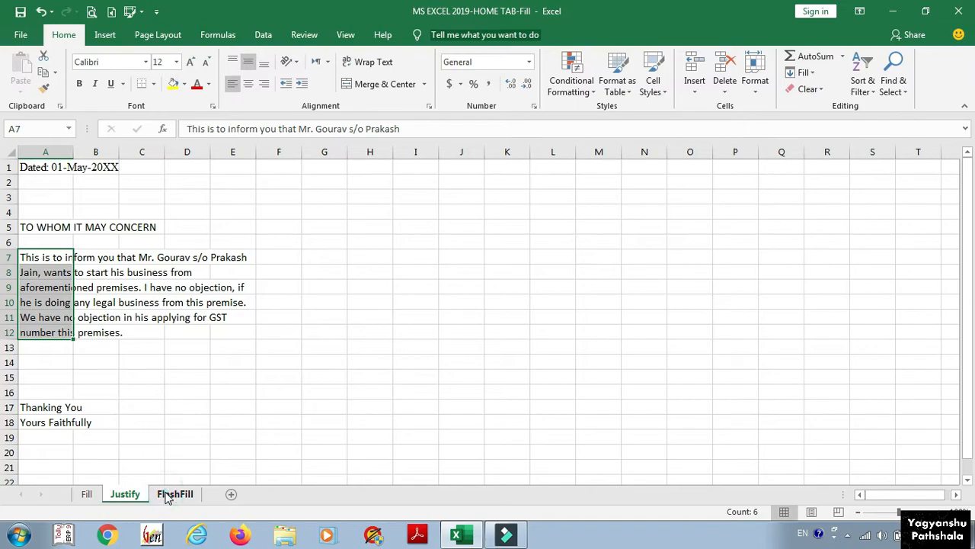
Step: On the FlashFill sheet, type the first student's name in proper case in B2 and Flash Fill B2:B6
left_click(167, 495)
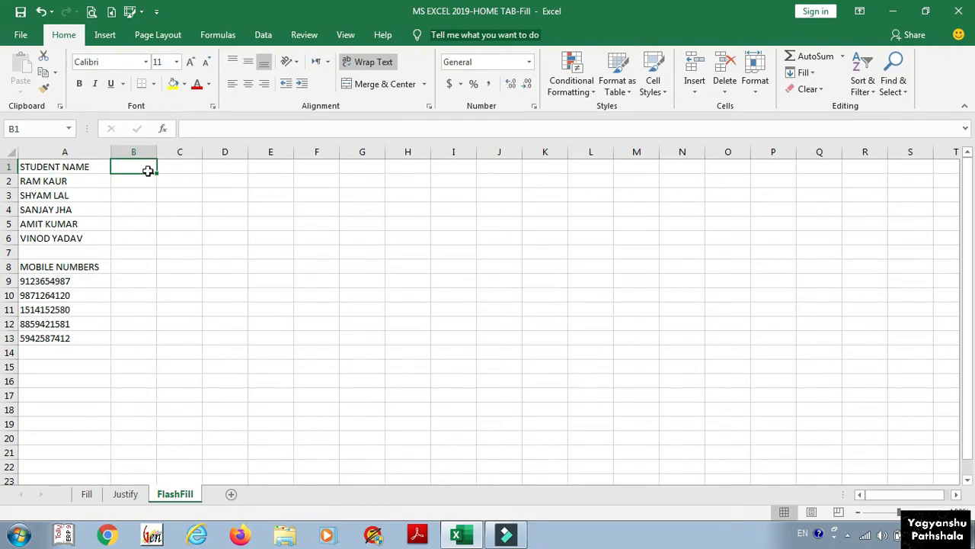
key("Down")
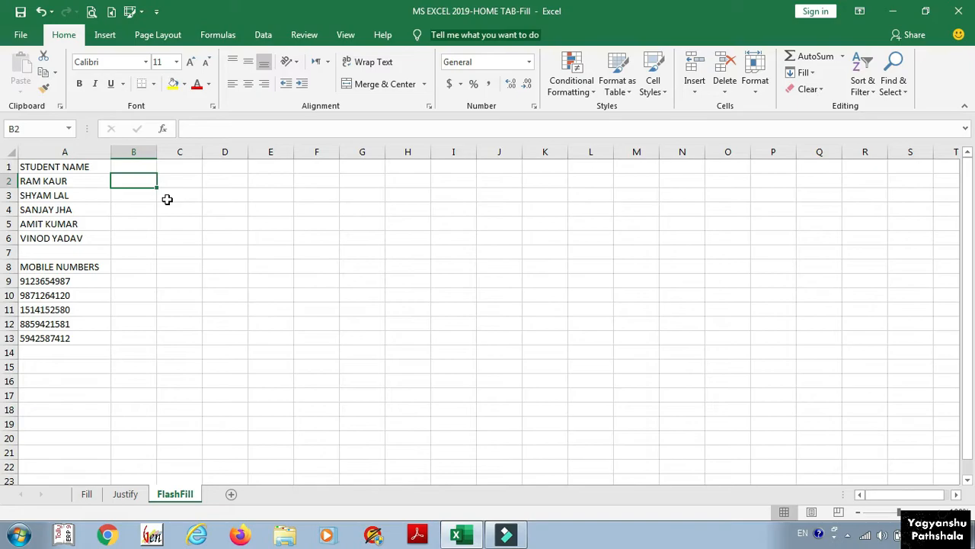
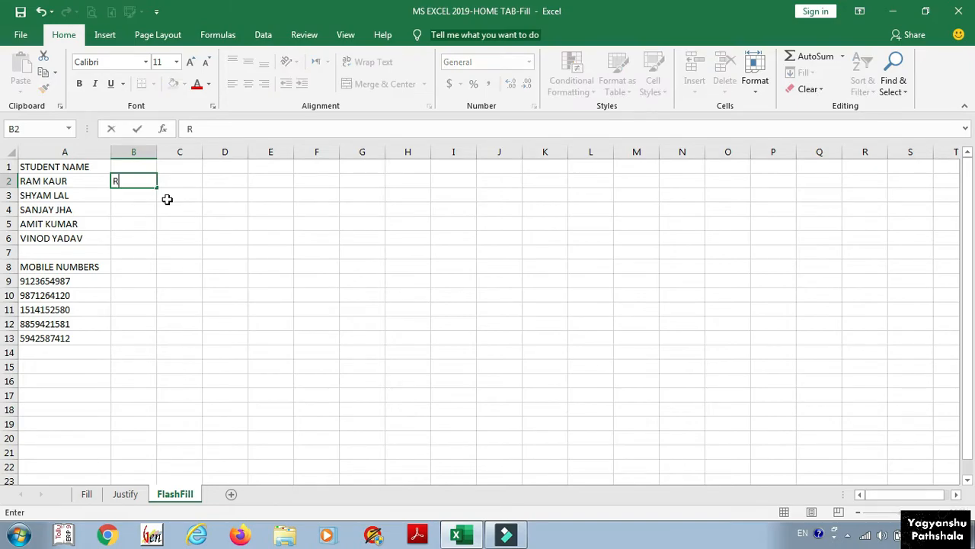
key("Return")
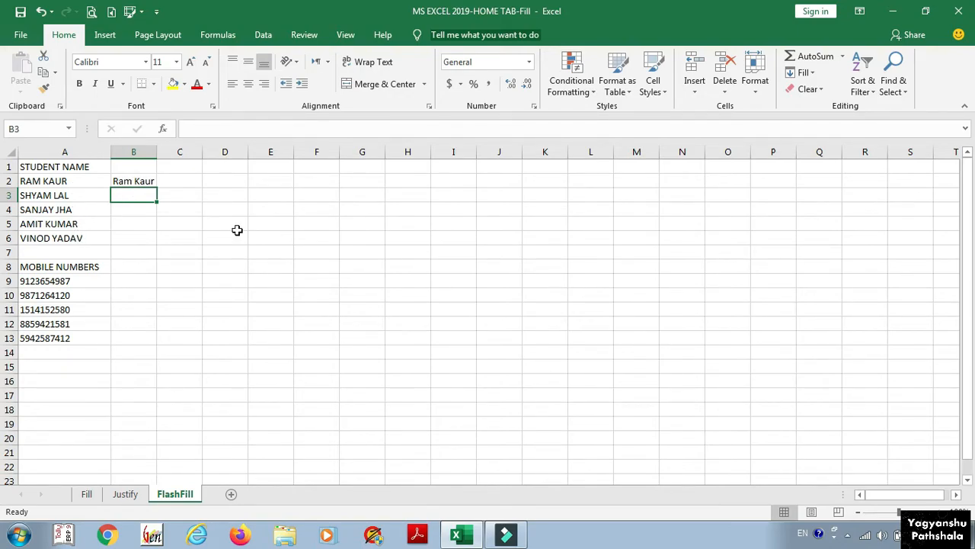
left_click(804, 72)
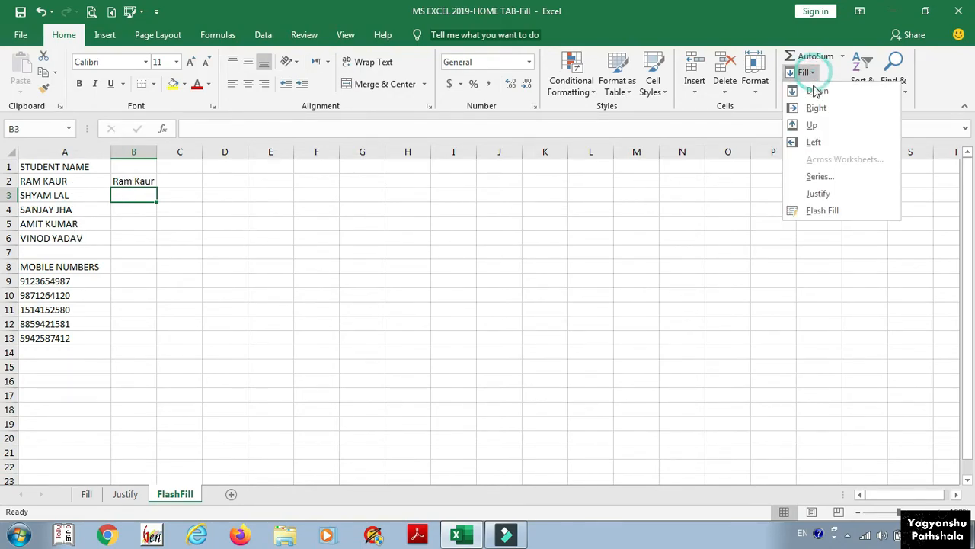
left_click(813, 211)
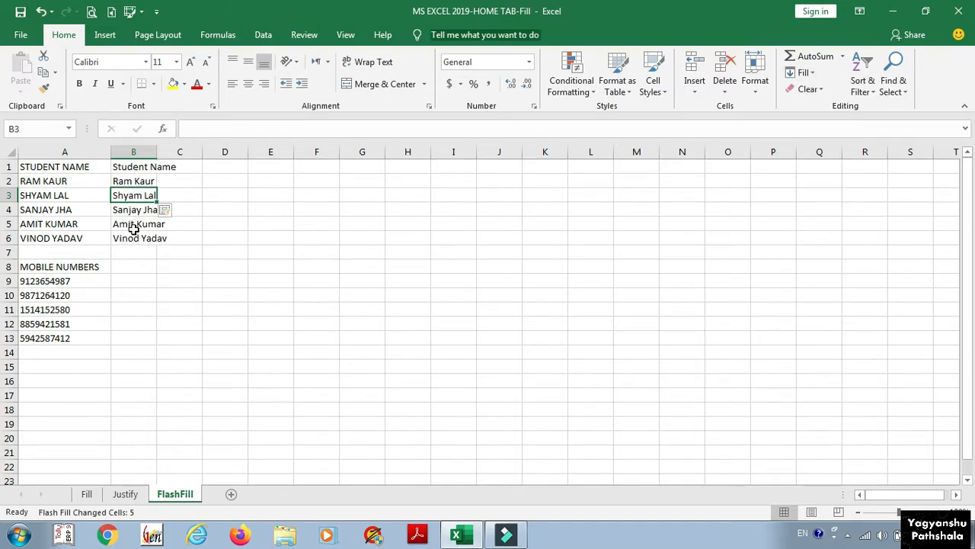
left_click(126, 182)
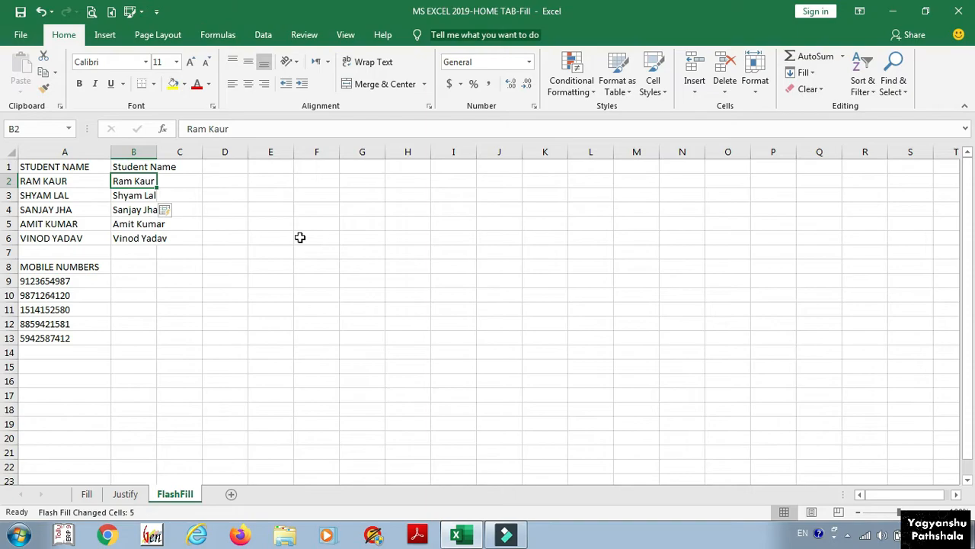
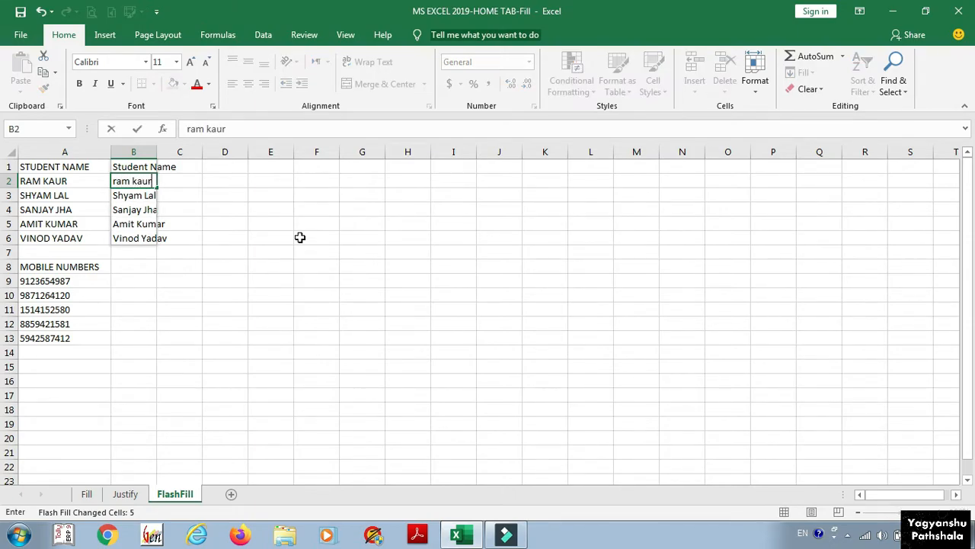
Step: Re-enter the first student's name in B2 in lowercase
key("Return")
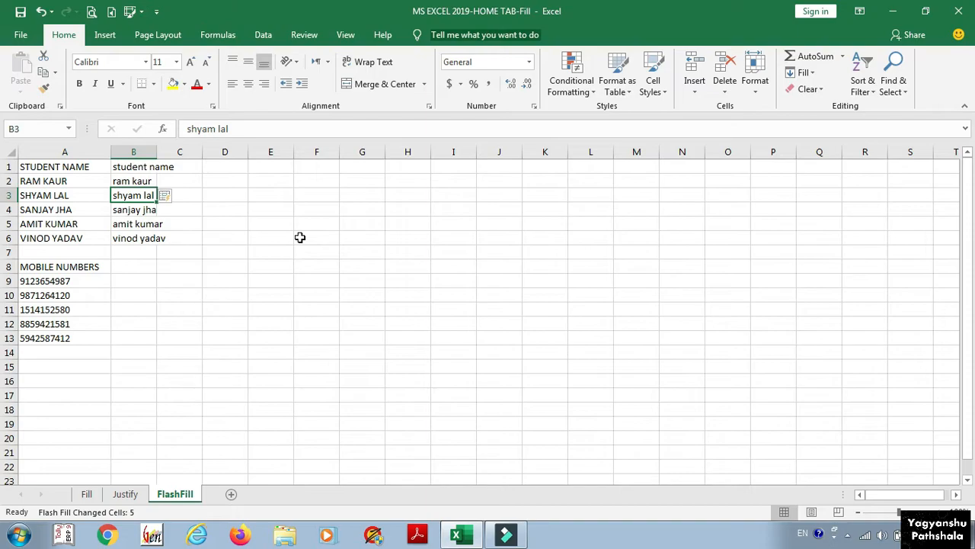
key("Up")
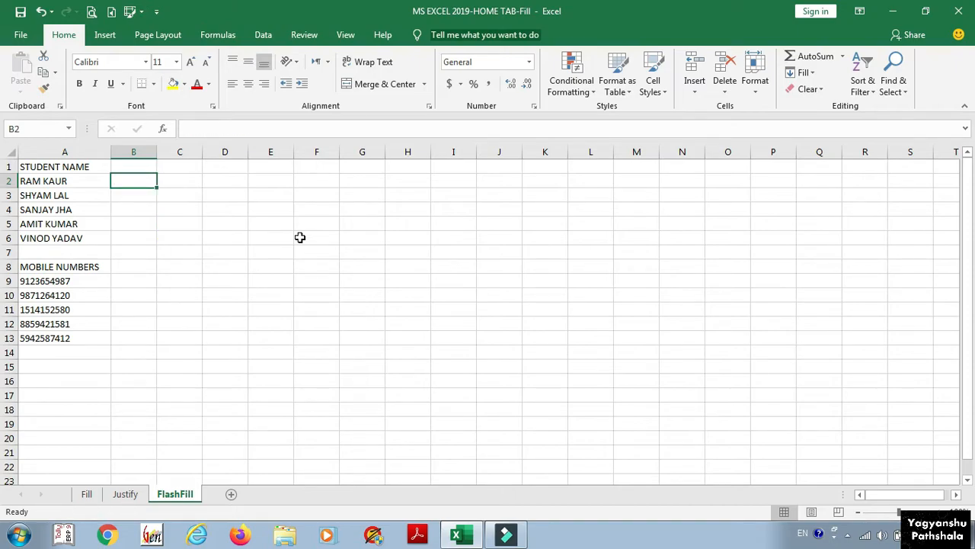
Step: Enter the first name in B2 and surname in C2, then Flash Fill both columns with Ctrl+E
key("Tab")
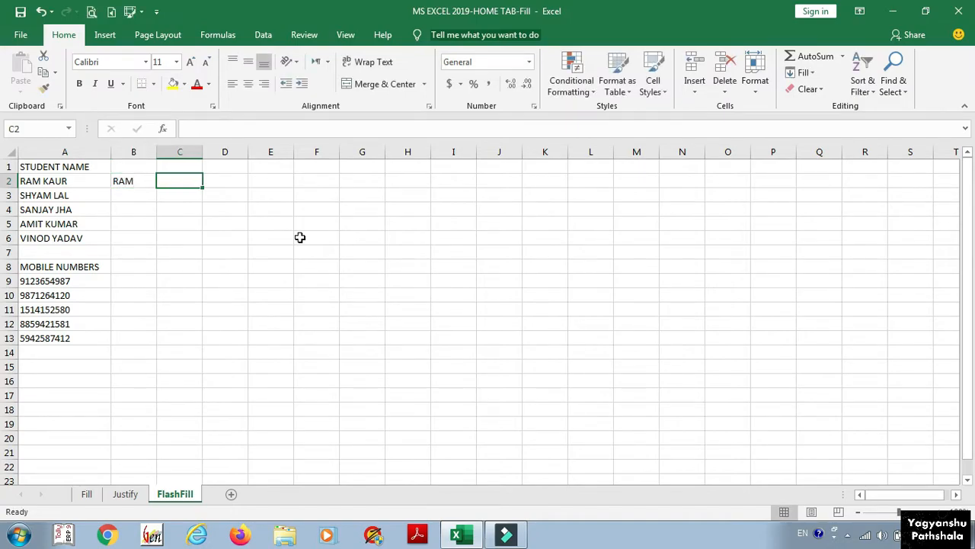
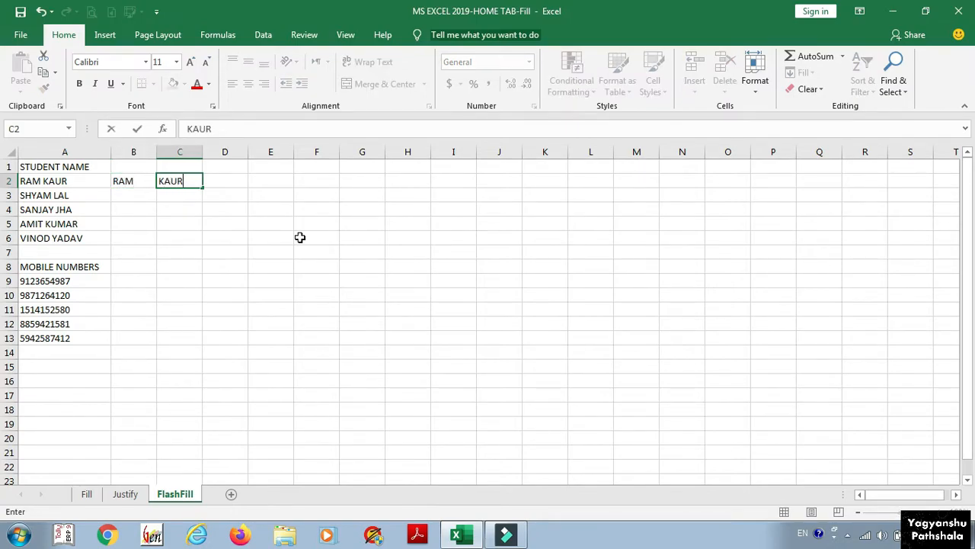
key("Return")
key("ctrl+e")
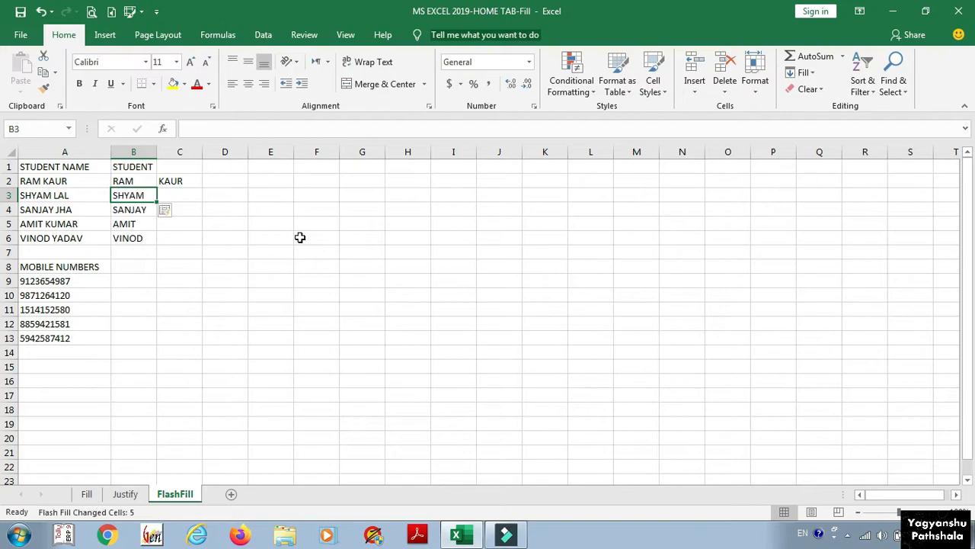
key("Tab")
key("ctrl+e")
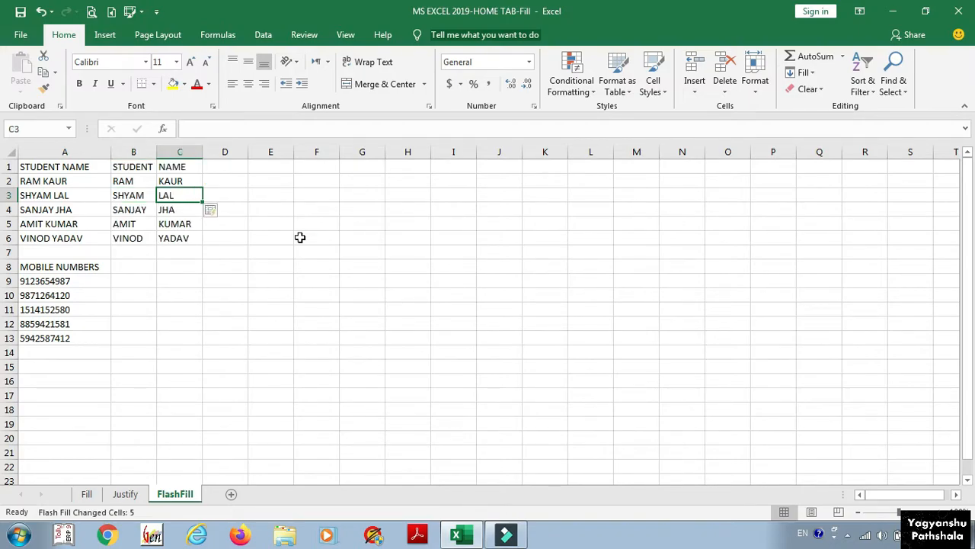
Step: Review the split first names in B2:B6 and surnames in C2:C6
key("Left")
key("Up")
key("Up")
key("Right")
key("Down")
key("Down")
key("Left")
key("Up")
key("Right")
key("Up")
key("Left")
key("Down")
key("Down")
key("Down")
key("Down")
key("Down")
key("Right")
key("Up")
key("Up")
key("Up")
key("Up")
key("Up")
key("Right")
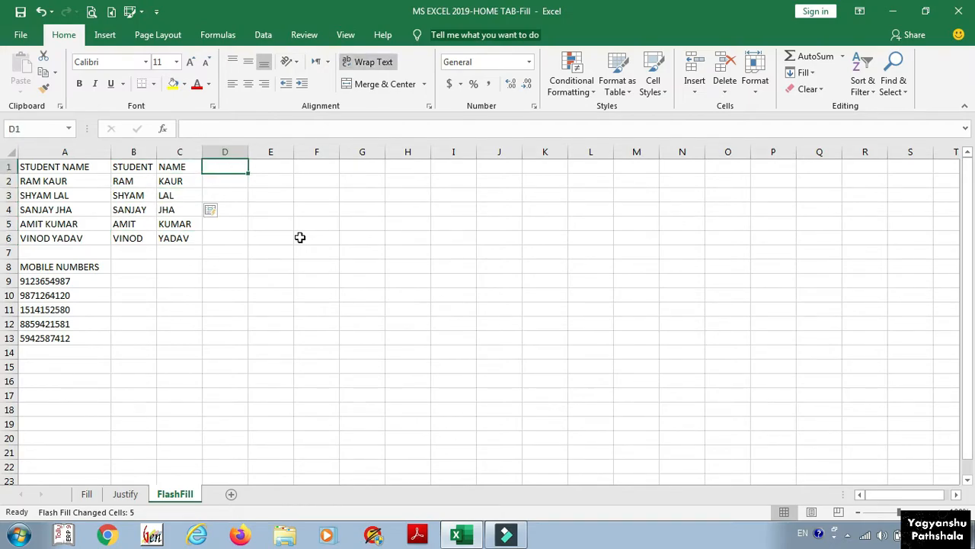
key("Right")
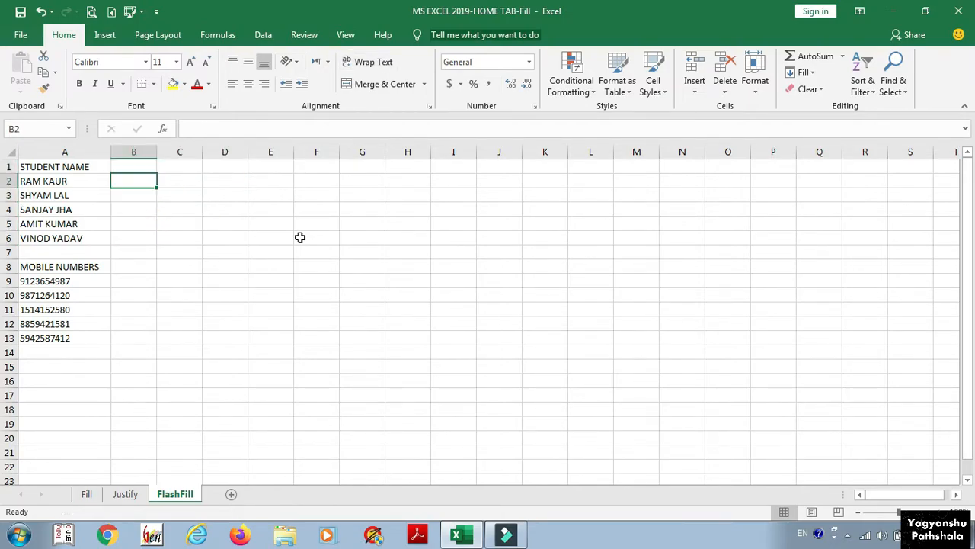
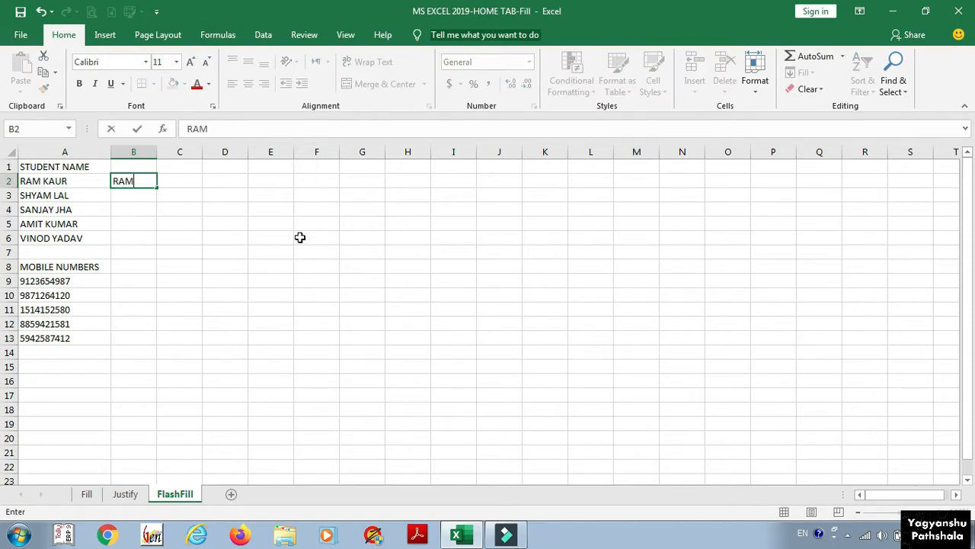
Step: Enter the first student's name as 'FIRST - LAST' in B2 and Flash Fill column B
key("Return")
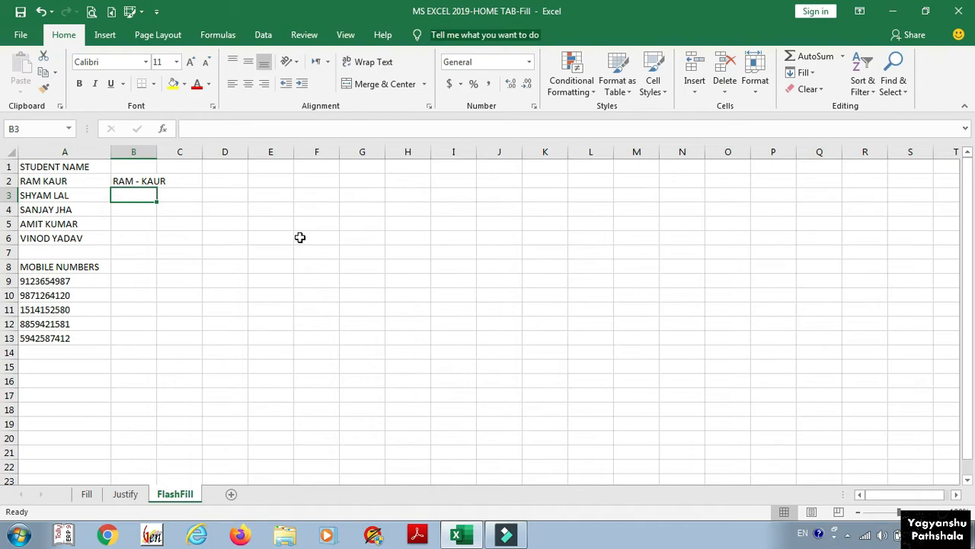
key("ctrl+e")
key("Down")
key("Up")
key("Up")
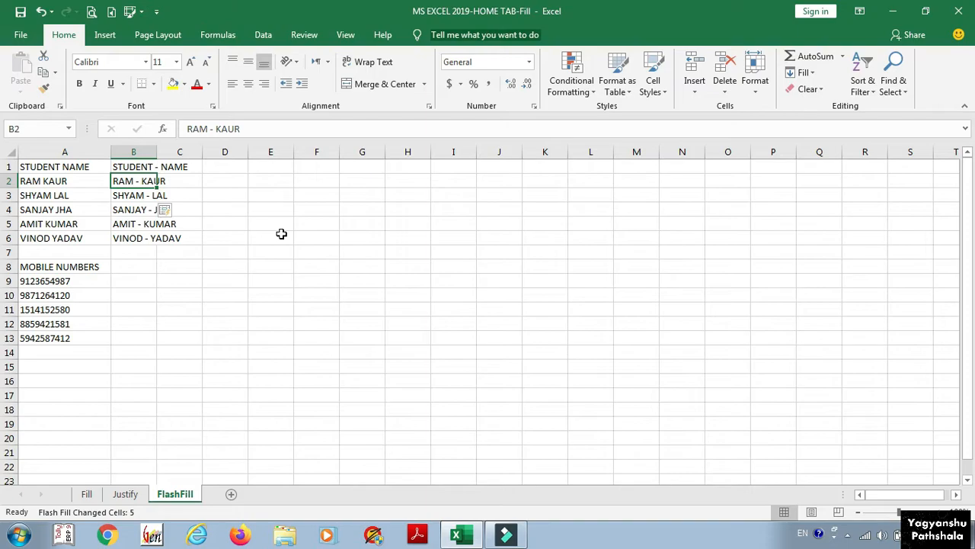
Step: Undo the fill, bold B2, and Flash Fill bold hyphenated names down column B
key("Up")
key("Down")
key("ctrl+z")
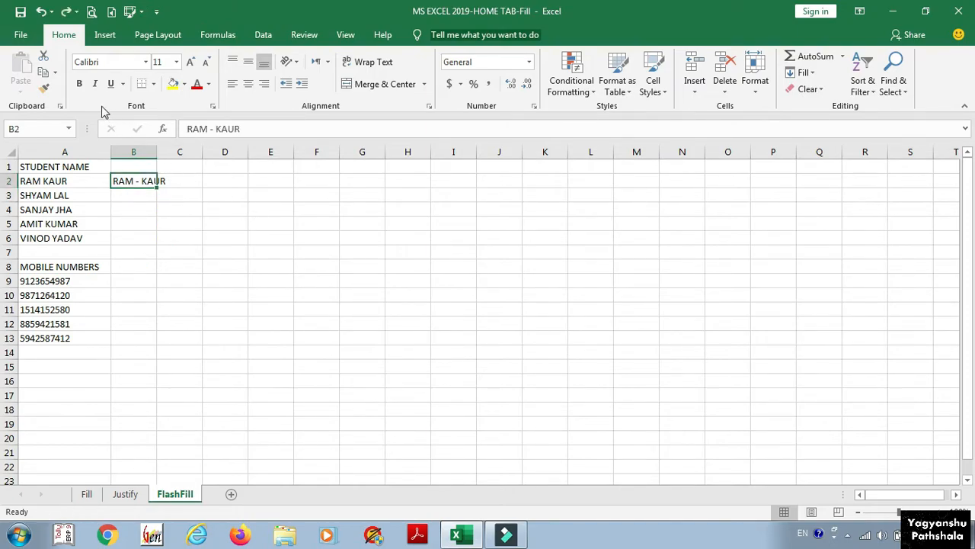
left_click(78, 84)
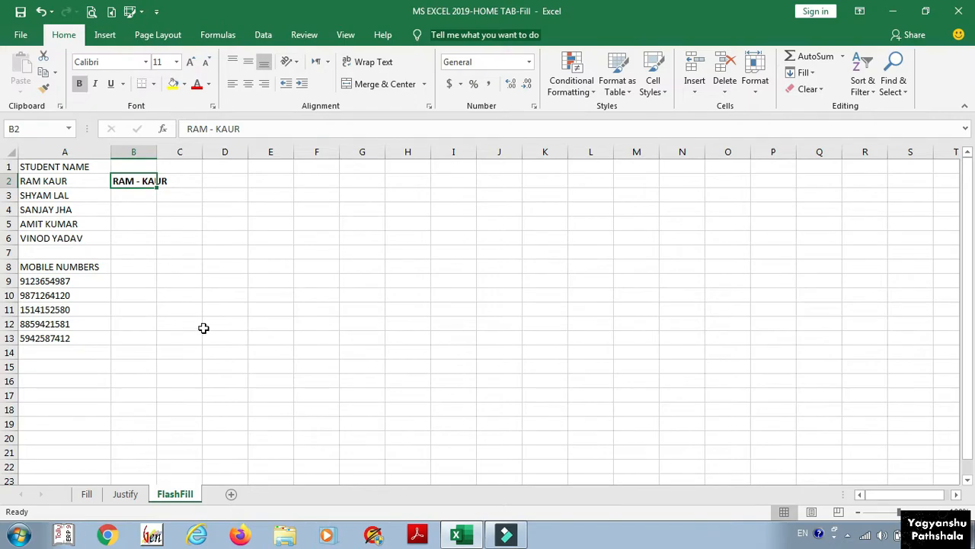
key("ctrl+e")
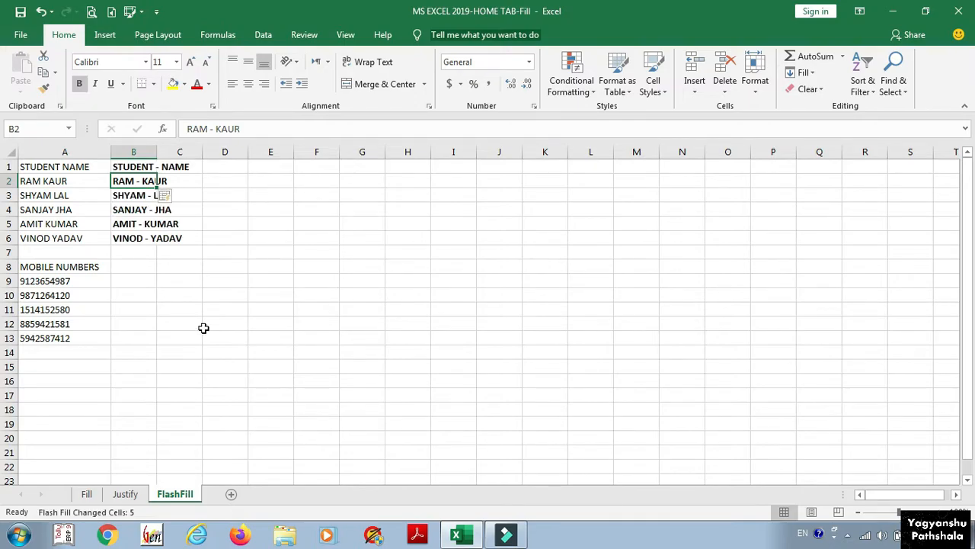
key("Down")
key("Down")
key("Down")
key("Down")
key("Down")
key("Down")
key("Down")
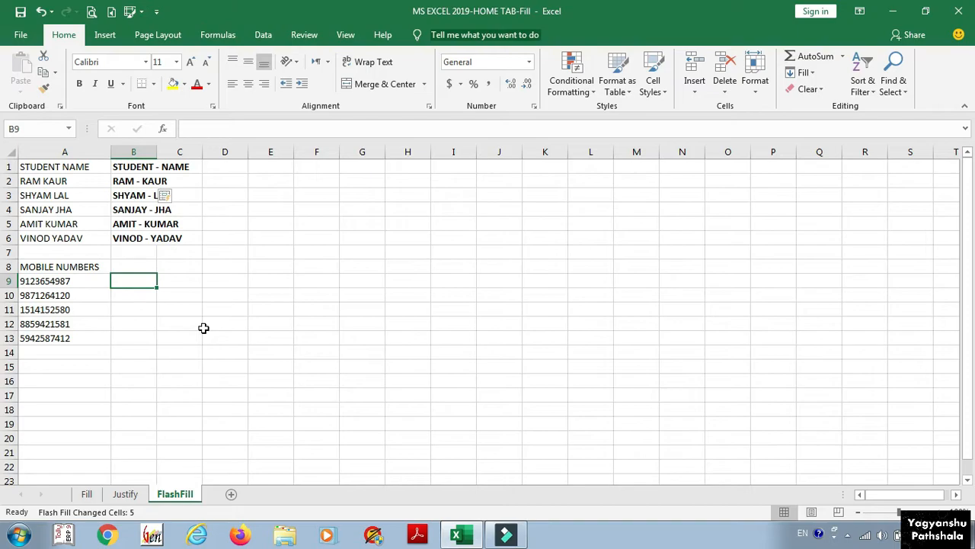
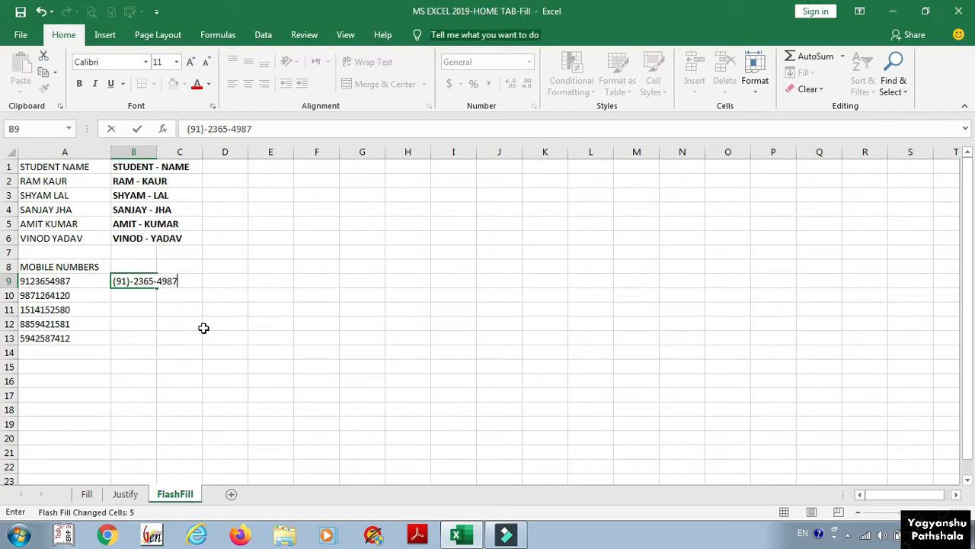
key("Return")
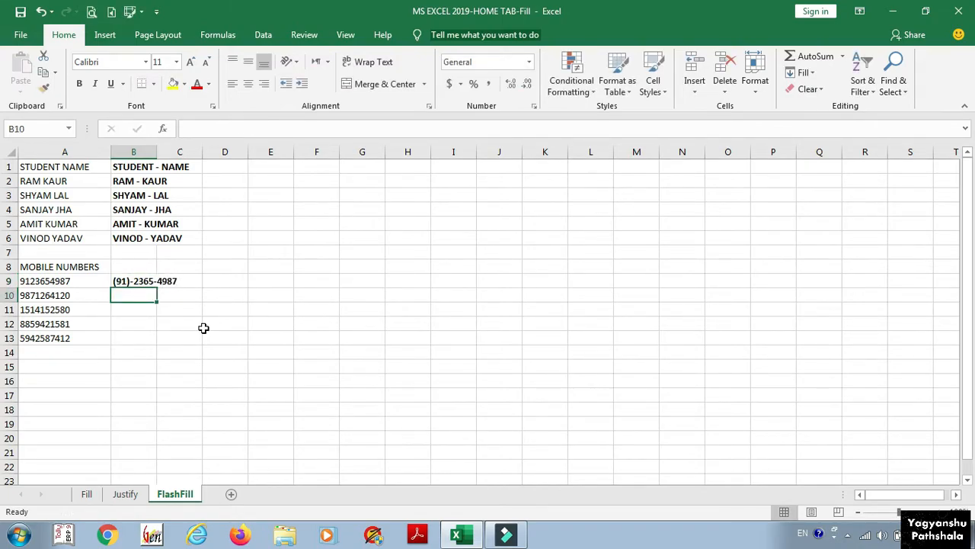
key("ctrl+e")
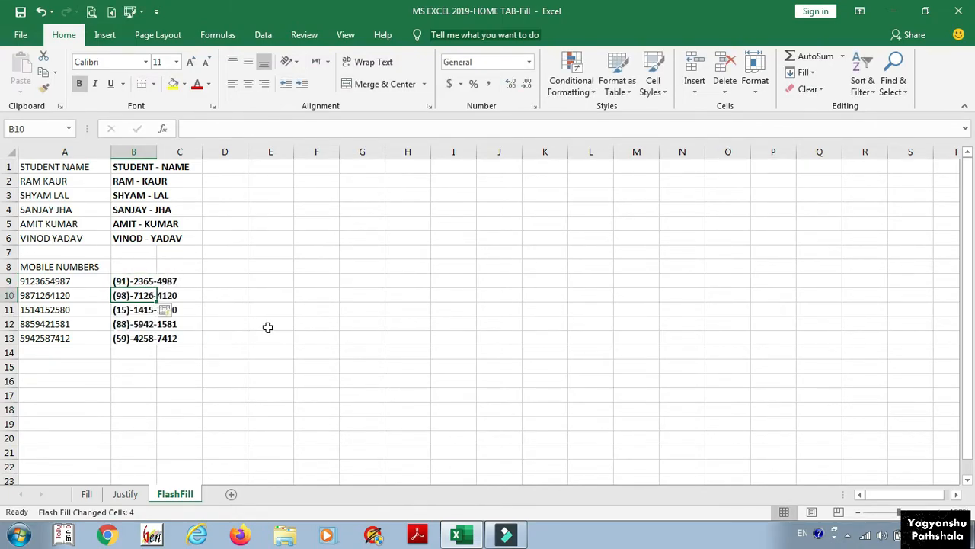
key("ctrl+b")
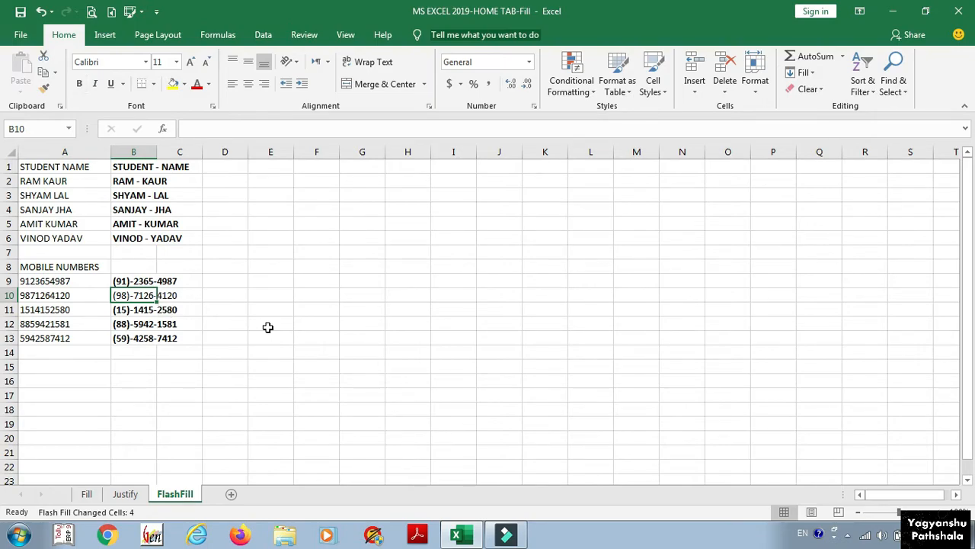
key("ctrl+z")
key("ctrl+z")
key("ctrl+z")
key("Left")
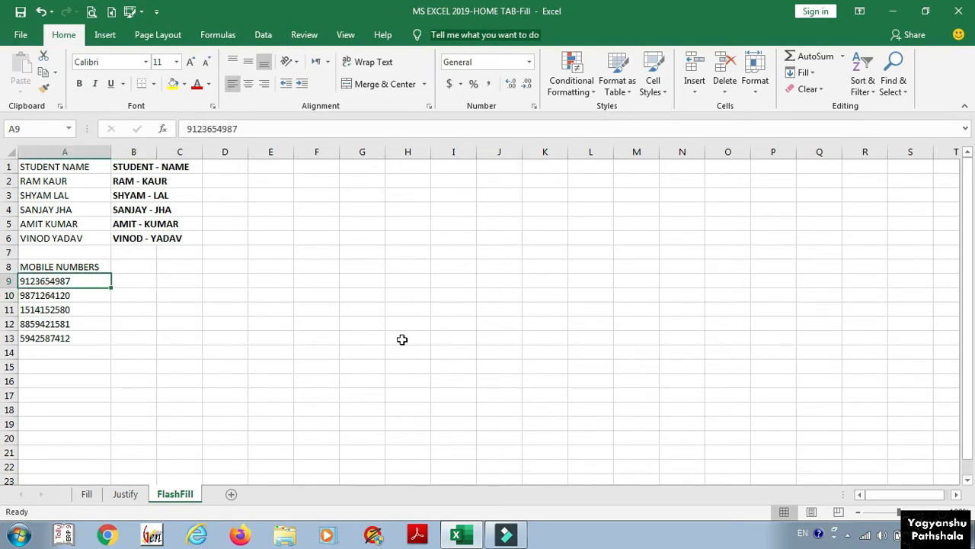
Step: Enter 9123 in B9 and Flash Fill each mobile number's first four digits
key("Right")
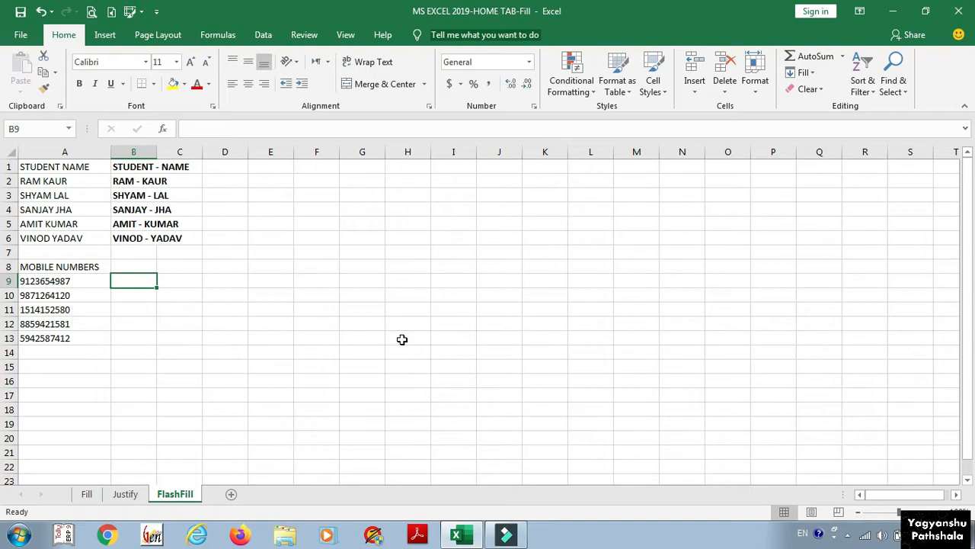
type("9123")
key("Return")
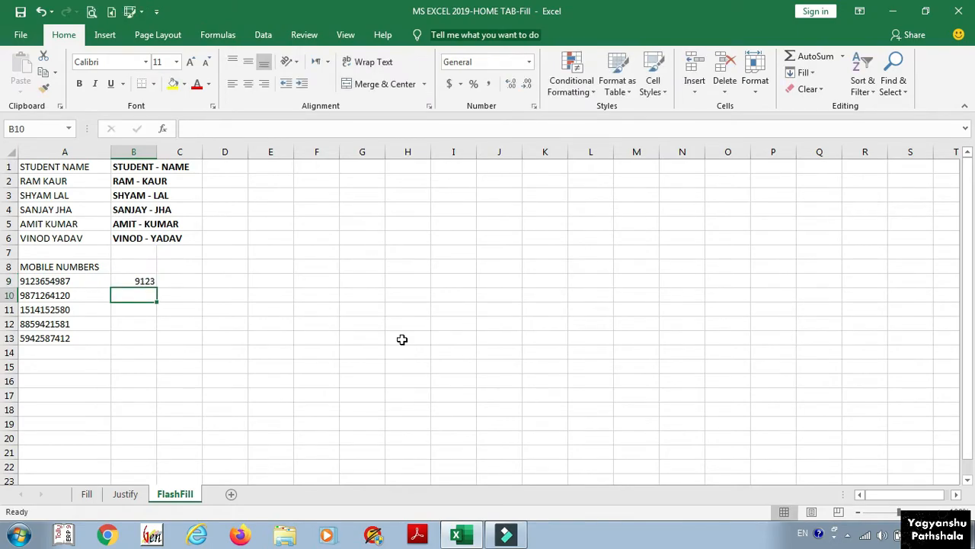
key("ctrl+e")
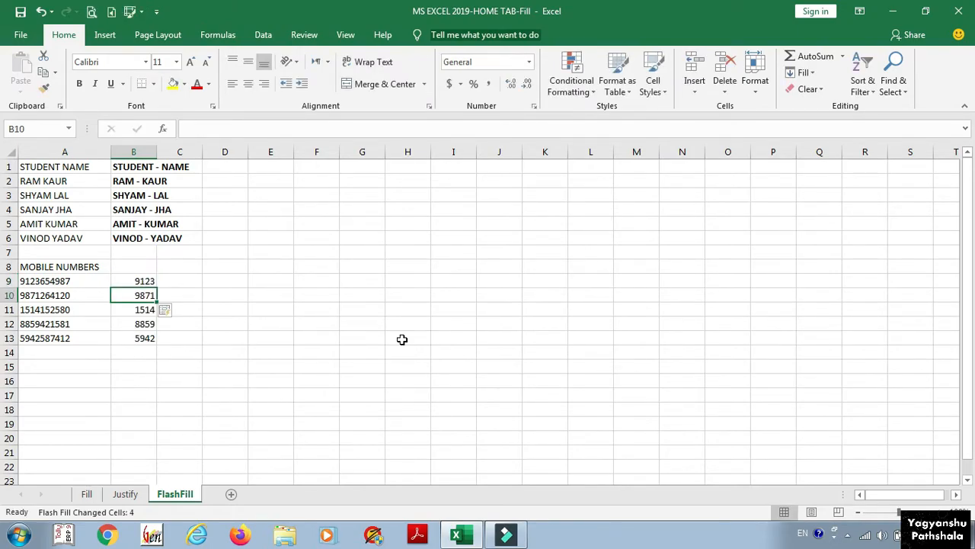
Step: Replace the example with 87 and Flash Fill the last two digits down column B
key("Up")
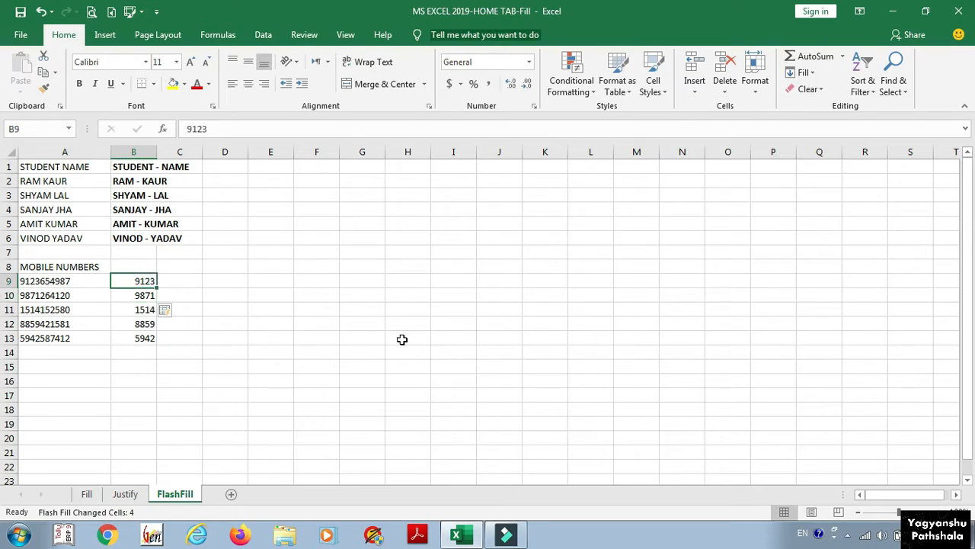
type("87")
key("Return")
key("ctrl+e")
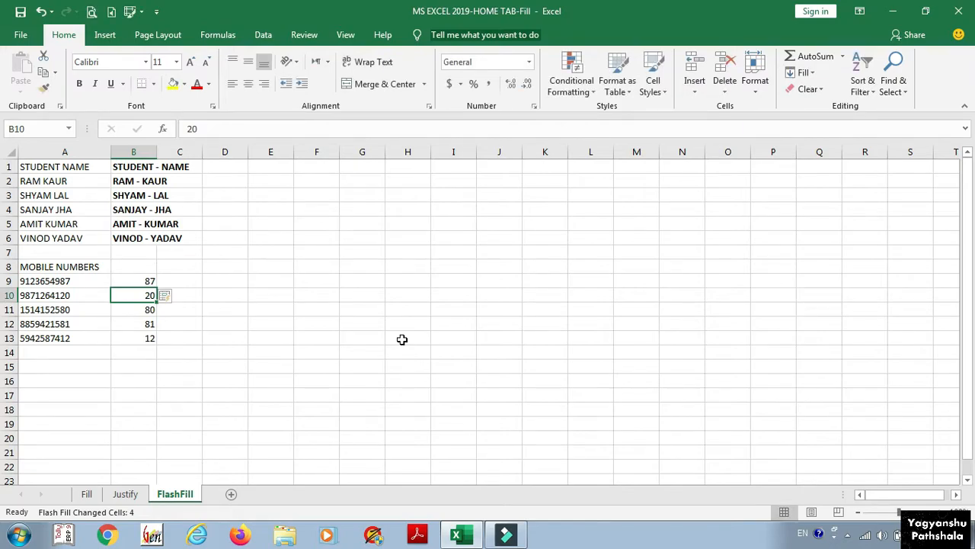
Step: Enter 6 in B9 so Flash Fill extracts each number's fifth digit: 6, 2, 1, 4, 5
key("Down")
key("Up")
key("Up")
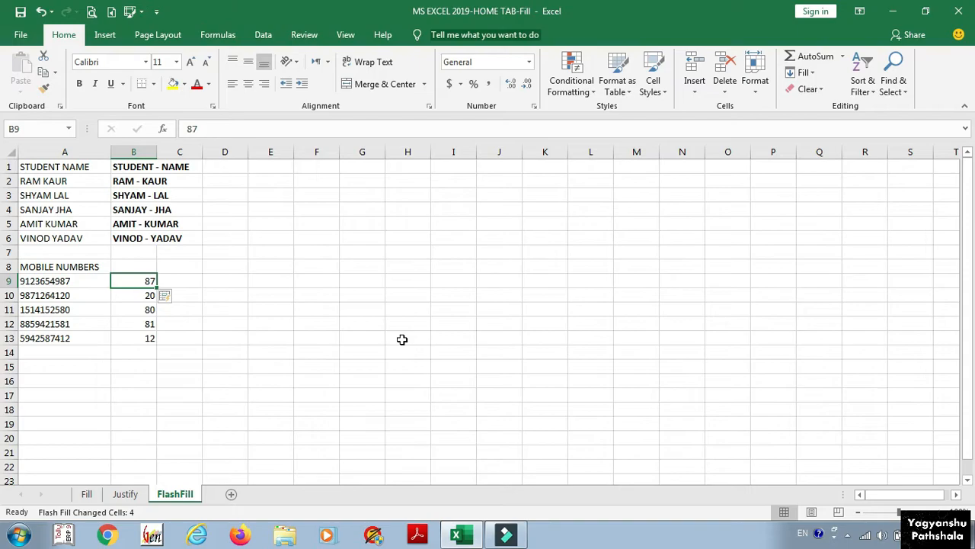
type("6")
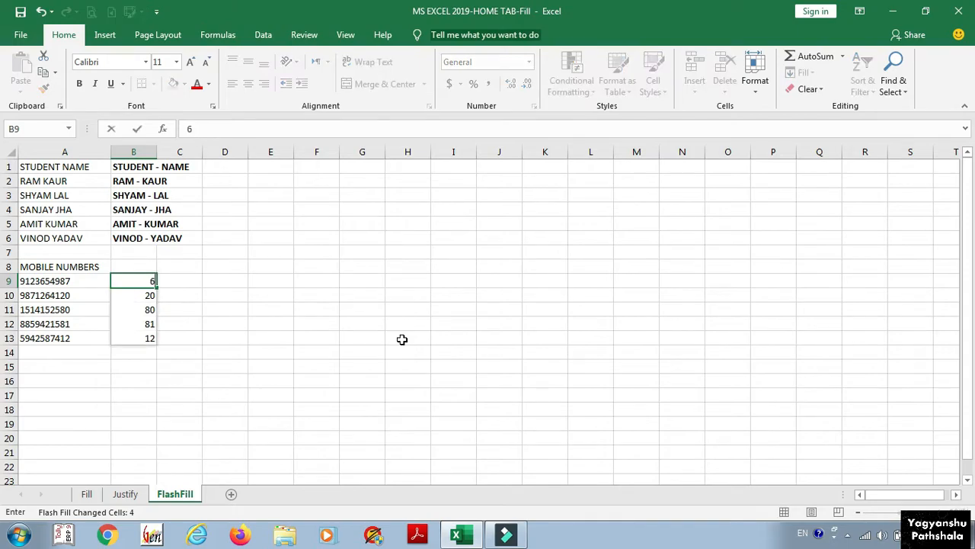
key("Return")
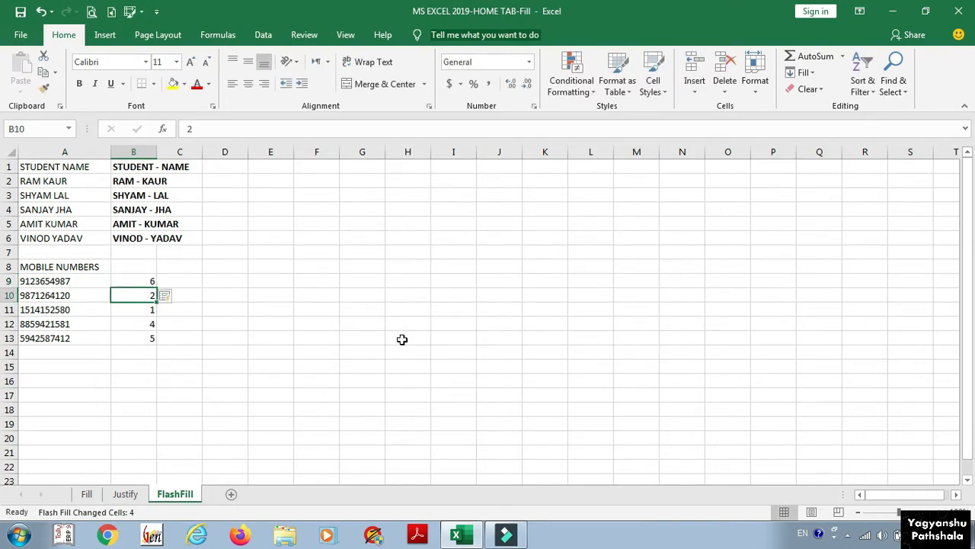
key("Left")
key("Up")
key("Down")
key("Down")
key("Down")
key("Down")
key("Up")
key("Up")
key("Up")
key("Right")
key("Down")
key("Down")
key("Down")
key("ctrl+Up")
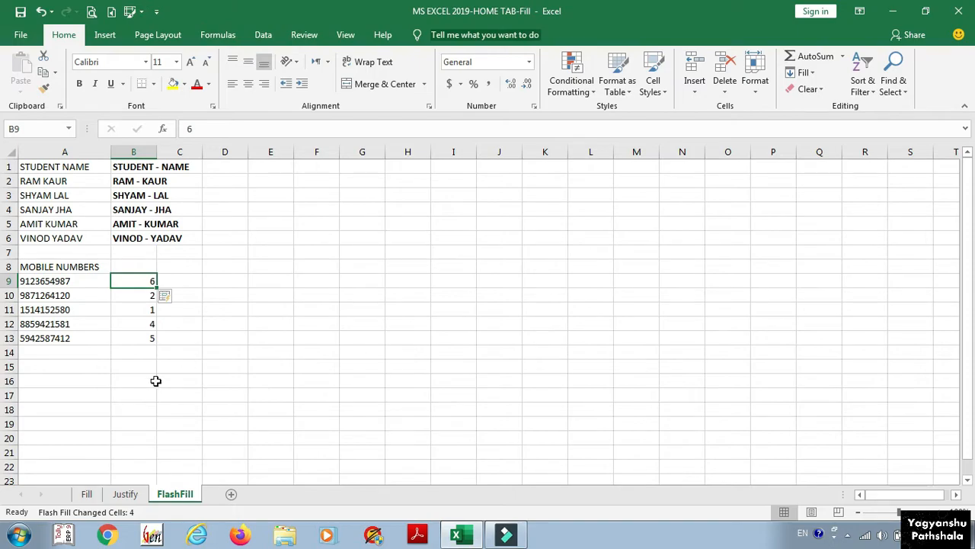
Step: On the Justify sheet, widen column A to width 47 and select cell B12
left_click(127, 495)
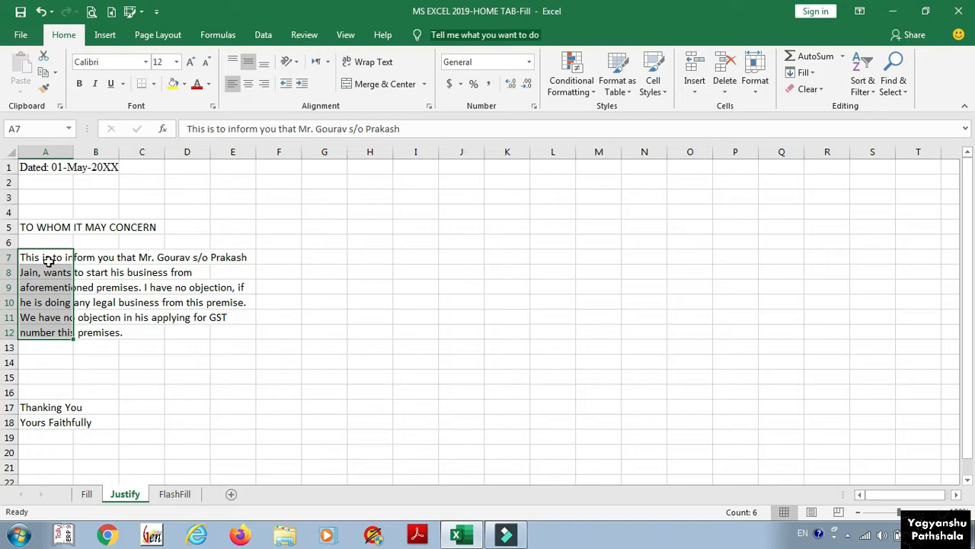
left_click_drag(74, 146, 261, 177)
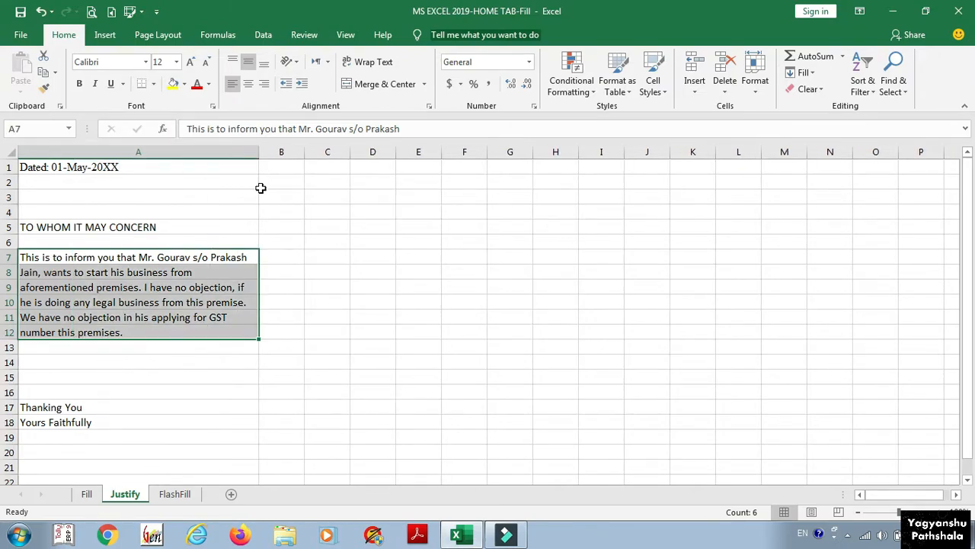
left_click(292, 336)
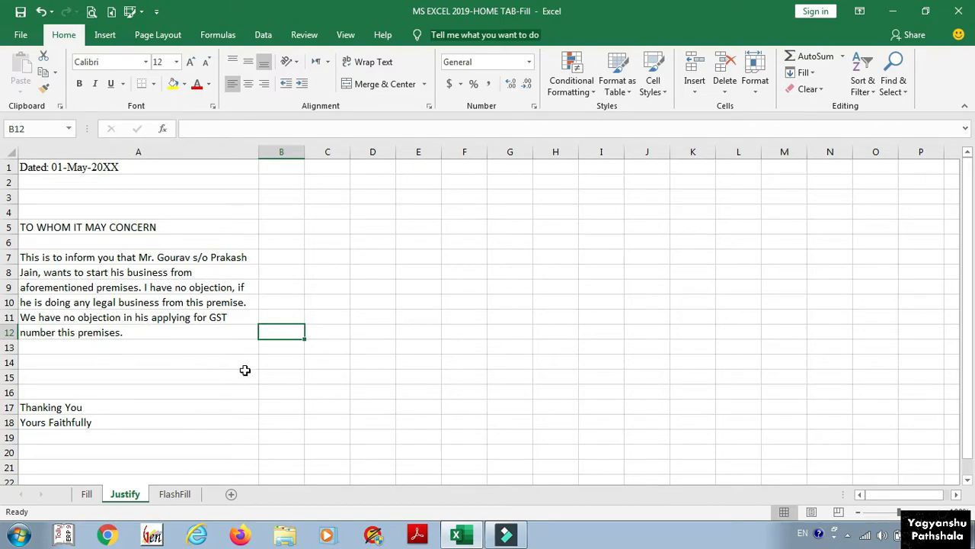
Step: Flash Fill B7:B11 with uppercase copies of the letter lines and review them
type("nu")
key("BackSpace")
key("BackSpace")
type("numb")
key("BackSpace")
key("BackSpace")
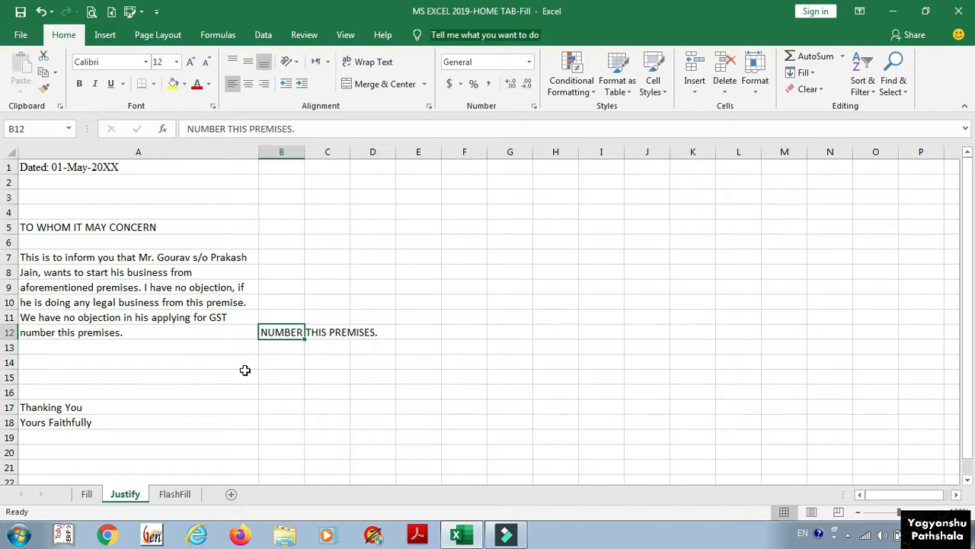
key("Up")
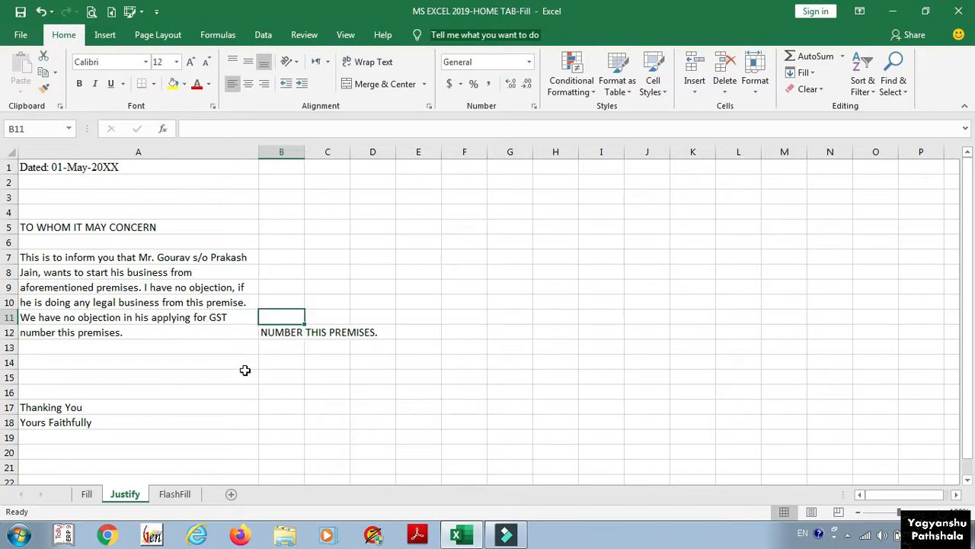
key("ctrl+e")
key("Up")
key("Up")
key("Up")
key("Up")
key("Down")
key("Down")
key("Down")
key("Down")
key("Down")
key("Up")
key("Up")
key("Up")
key("Up")
key("Up")
key("Down")
key("Down")
key("Down")
key("Down")
key("Down")
key("Up")
key("Up")
key("Up")
key("Up")
key("Up")
key("Down")
key("Down")
key("Down")
key("Down")
key("Down")
Step: Enter 'Number This Premises' in B12 so Flash Fill writes proper-case lines into B7:B12
type("nu")
key("BackSpace")
key("BackSpace")
type("Number This Premises")
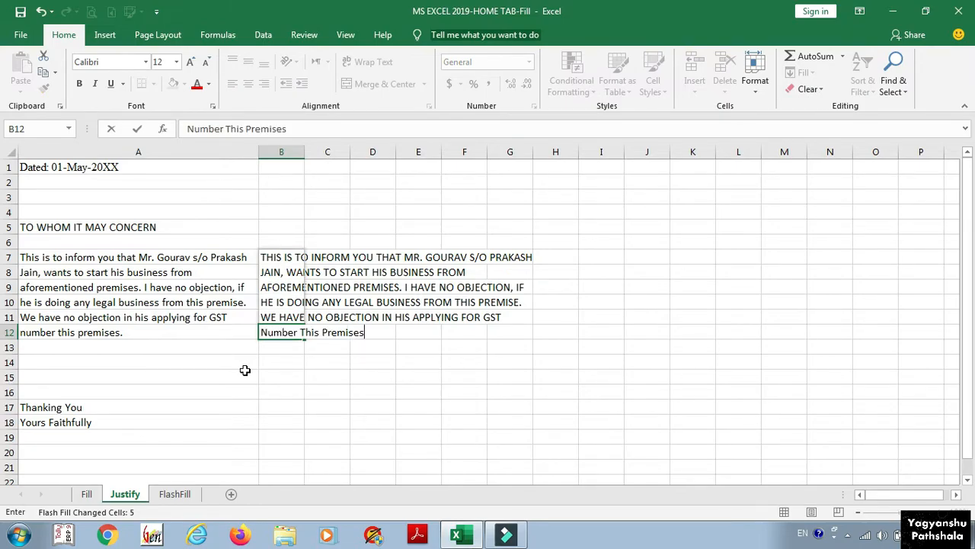
key("Return")
key("Up")
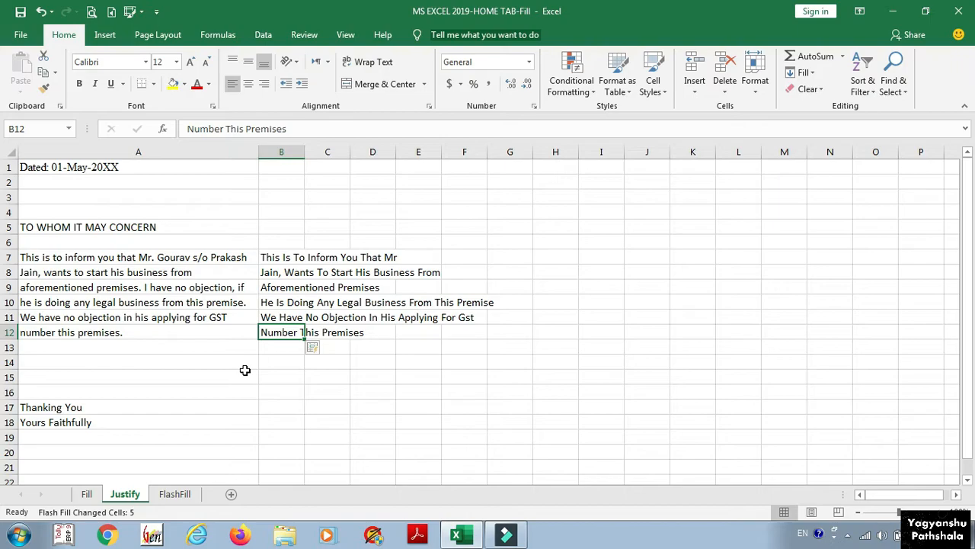
Step: Glance at the Home Fill options list and the Fill sheet, then return to FlashFill
left_click(803, 73)
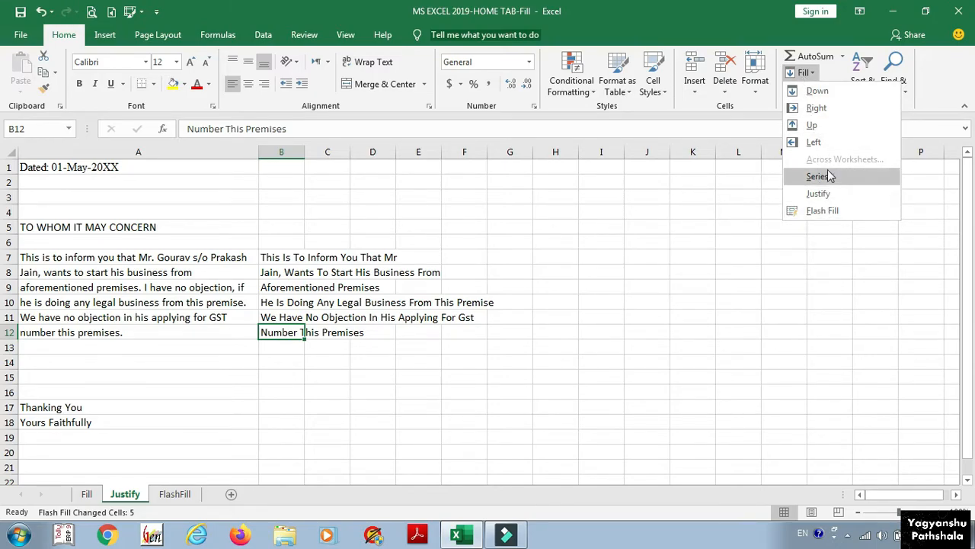
left_click(250, 372)
left_click(86, 494)
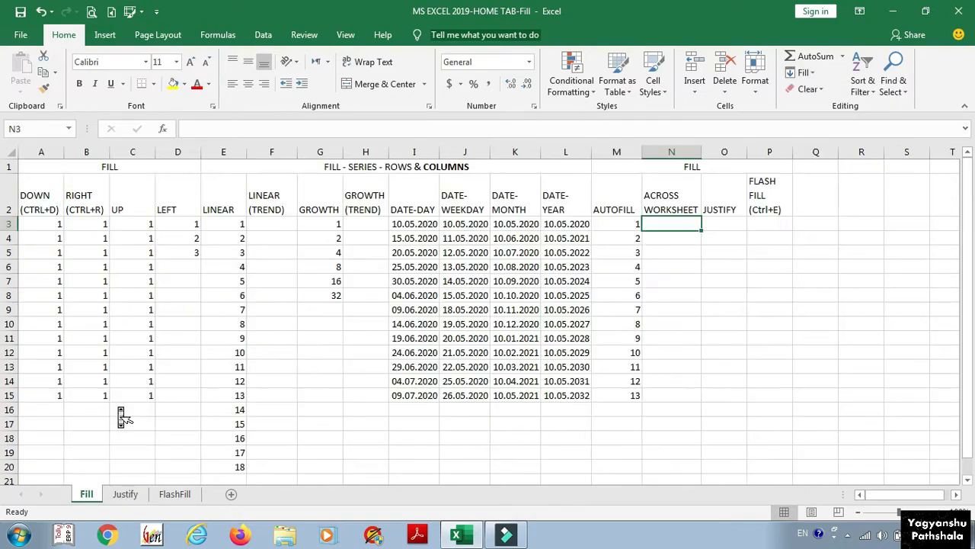
left_click(178, 495)
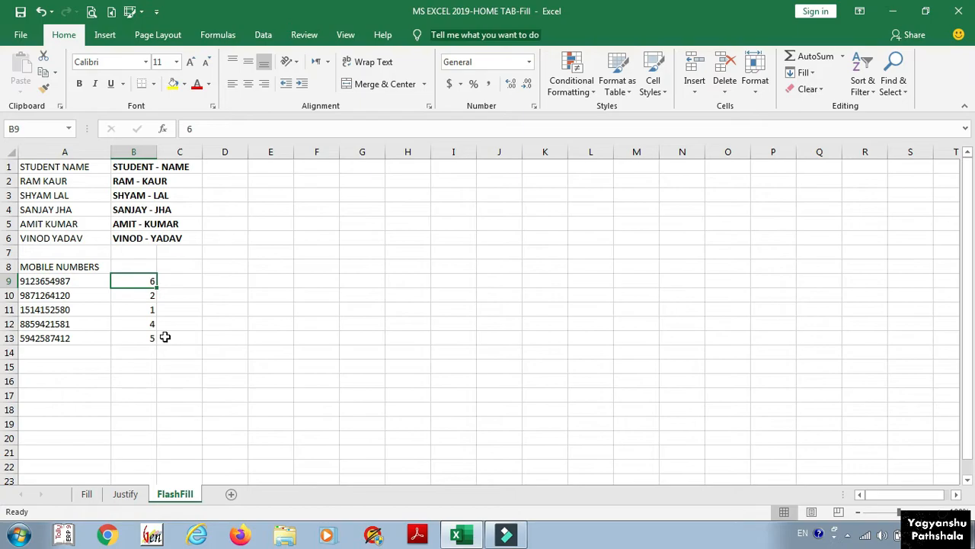
Step: Insert blank Sheet4, Sheet5 and Sheet6 after FlashFill, then return to the FlashFill sheet
left_click(232, 495)
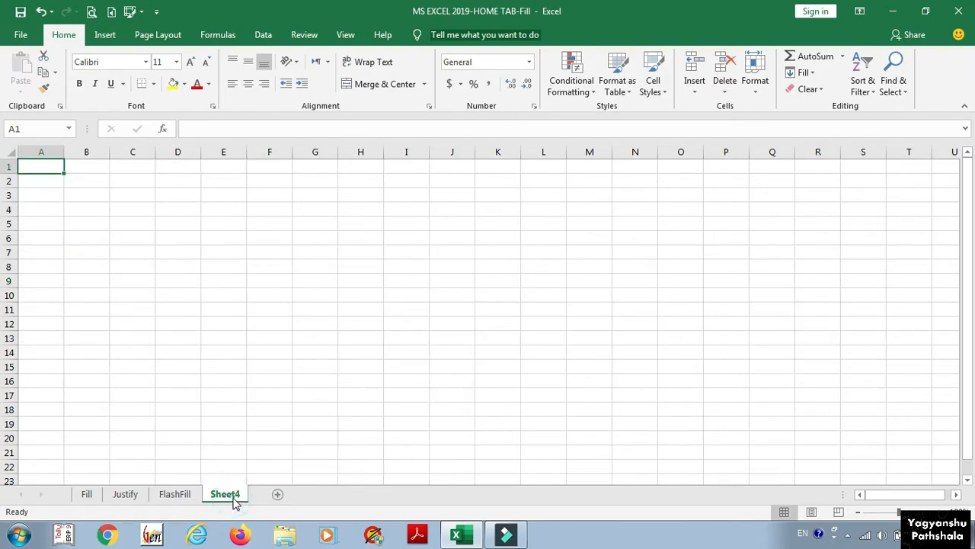
left_click(277, 496)
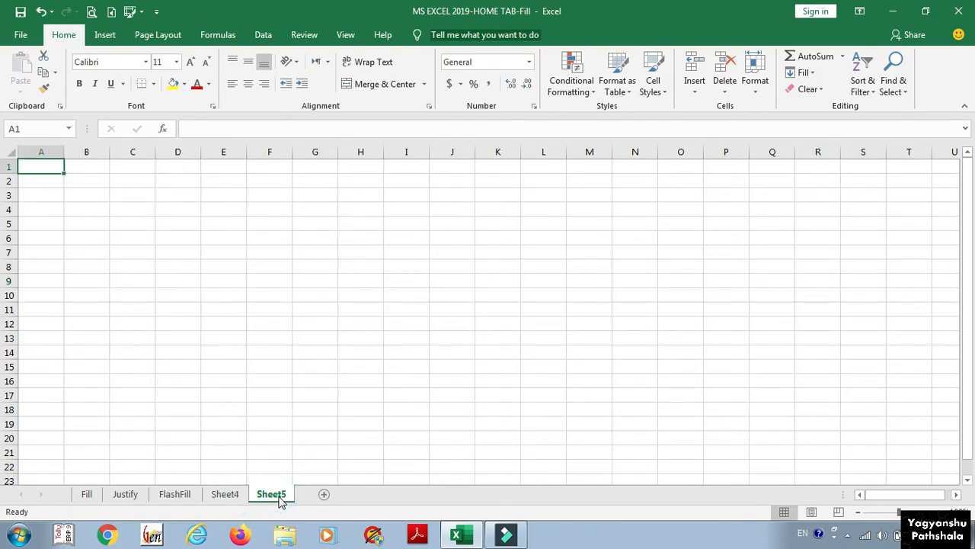
left_click(325, 495)
left_click(193, 499)
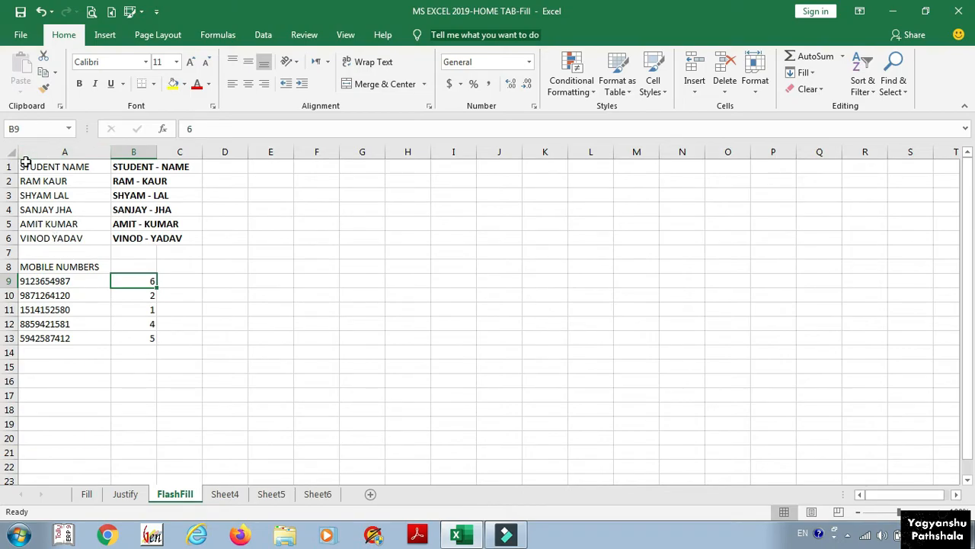
Step: Copy FlashFill's student data A1:C13 and glance at the empty Sheet4, Sheet5 and Sheet6
left_click_drag(23, 161, 190, 339)
key("ctrl+c")
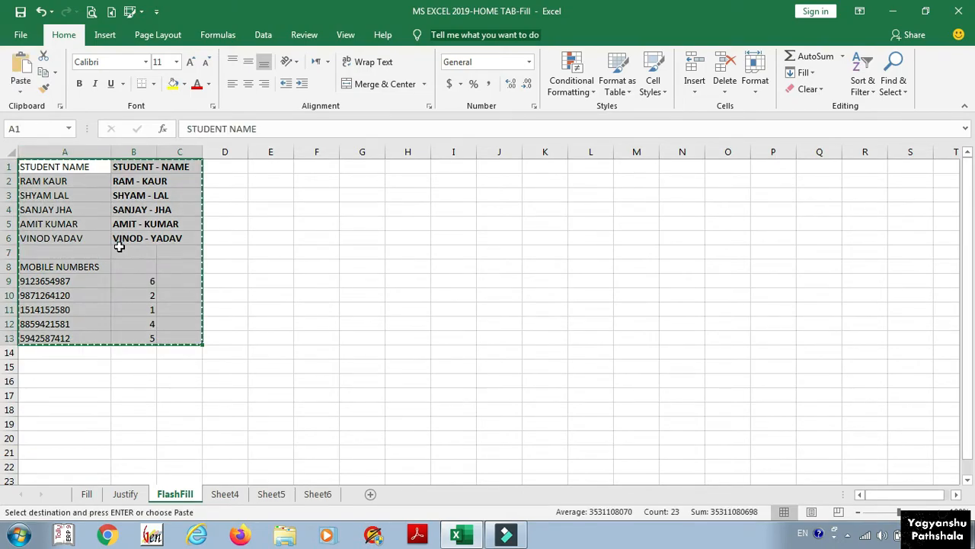
left_click(229, 495)
left_click(271, 495)
left_click(318, 495)
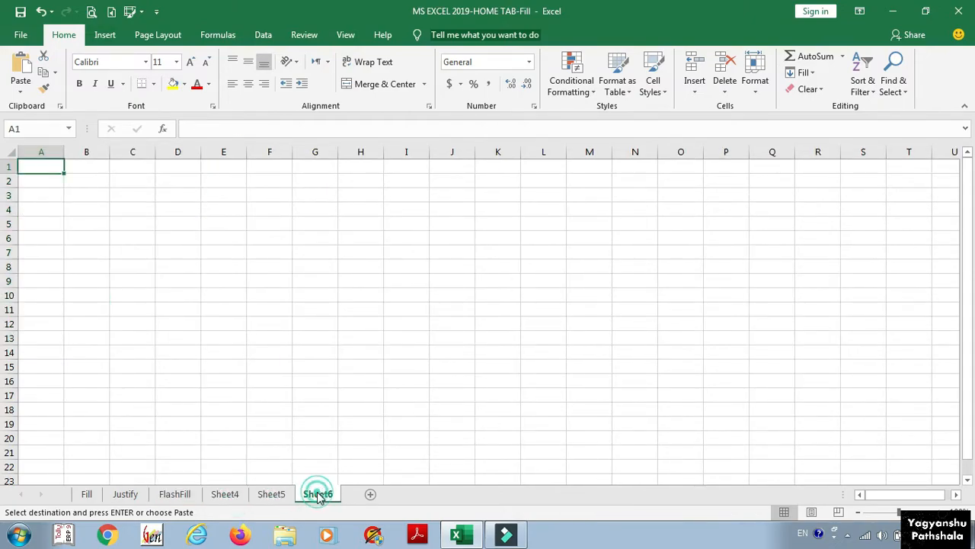
left_click(221, 494)
left_click(177, 494)
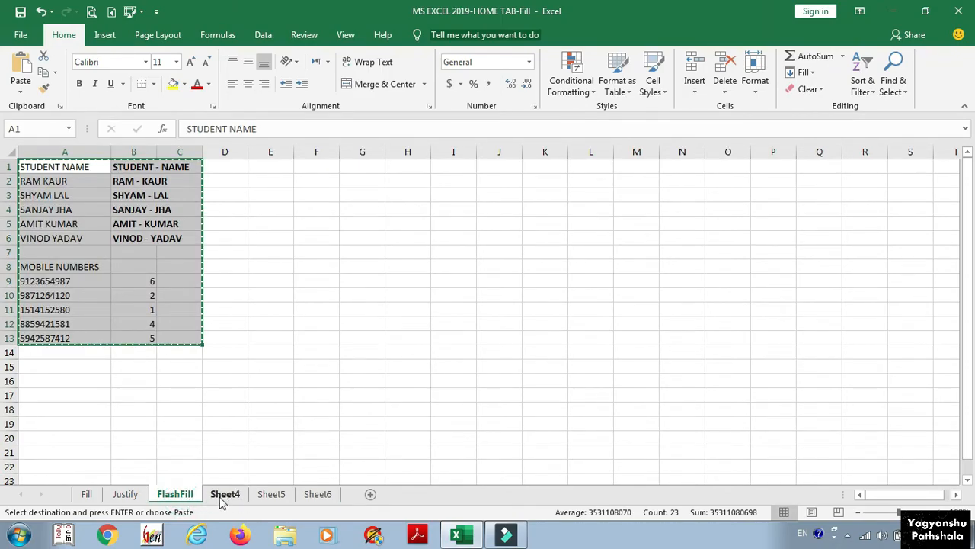
Step: Group Sheet4, Sheet5 and Sheet6 together with the FlashFill sheet
key("ctrl+q")
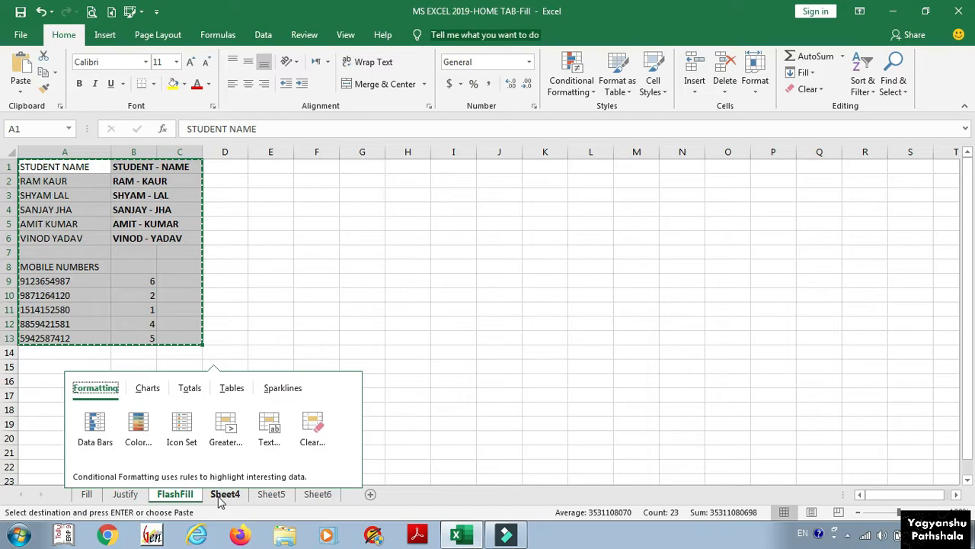
key("Escape")
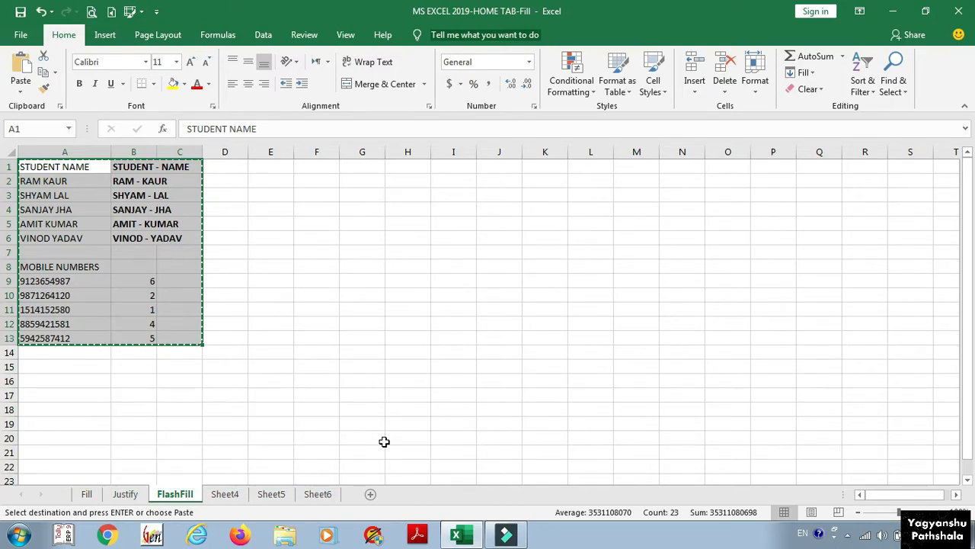
left_click(232, 498, "ctrl")
left_click(272, 496, "ctrl")
left_click(311, 495, "ctrl")
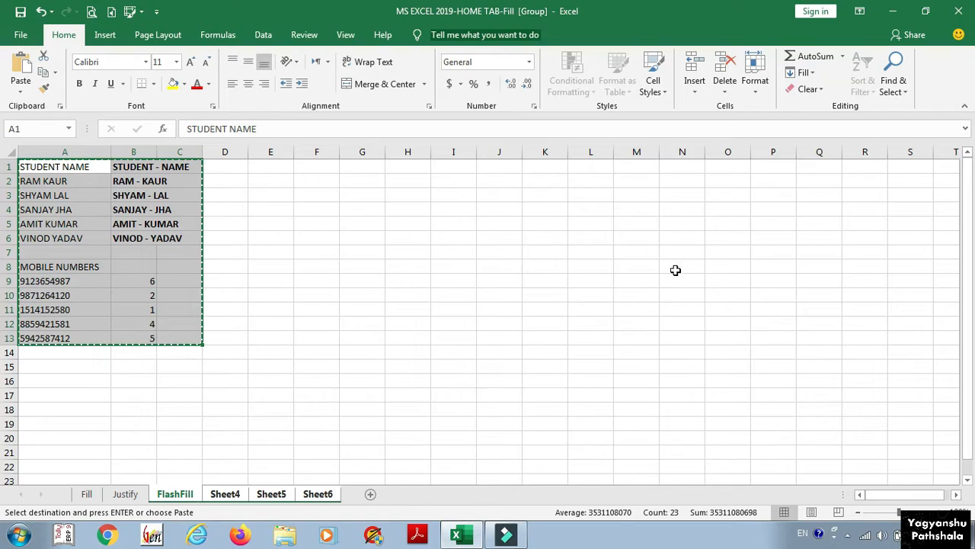
Step: Fill FlashFill's A1:C13 data onto the grouped sheets via Fill Across Worksheets with All
left_click(809, 71)
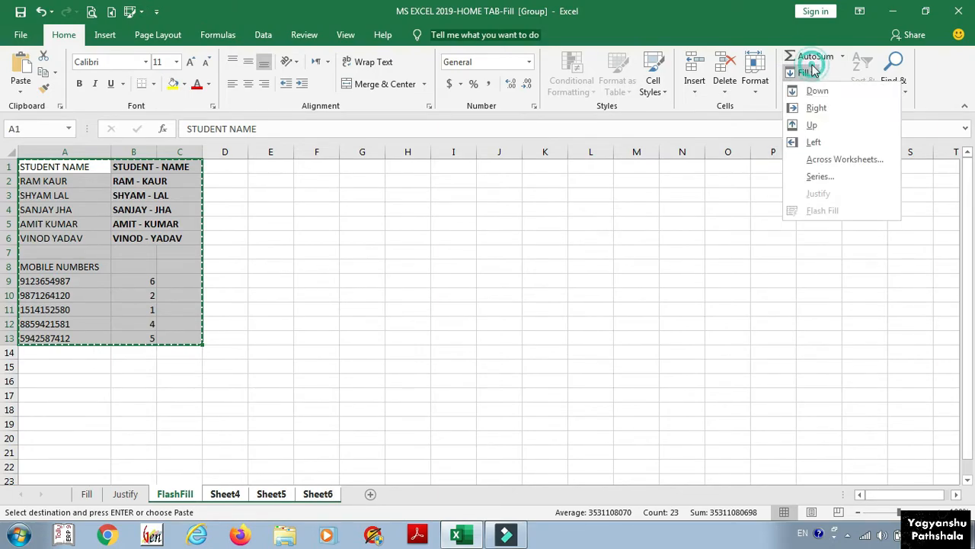
left_click(809, 162)
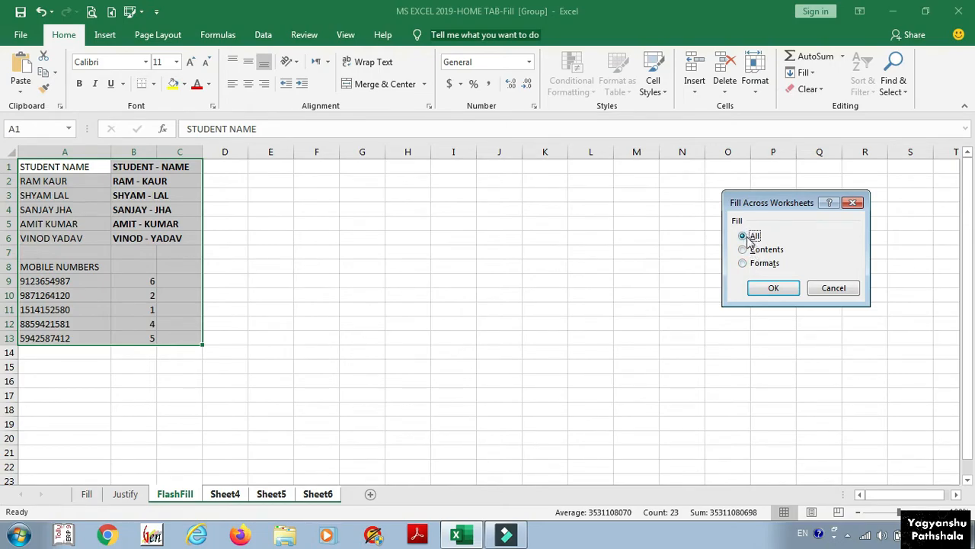
left_click(772, 288)
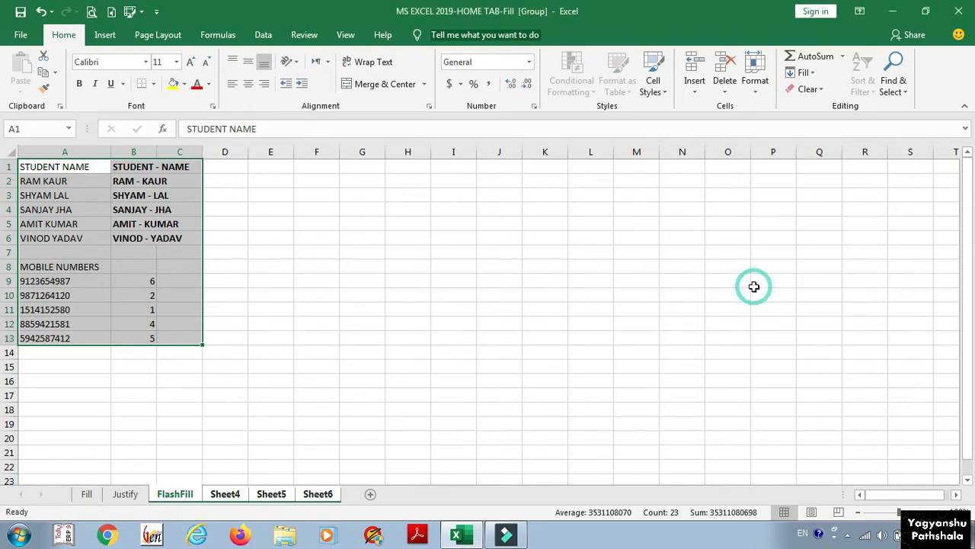
left_click(178, 494)
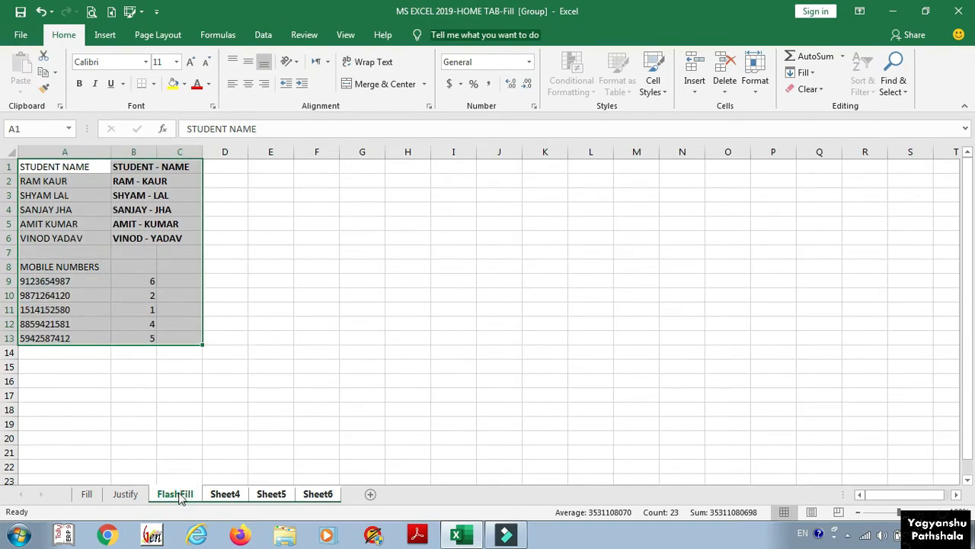
Step: View the copied data on Sheet4 and regroup Sheet5 and Sheet6 with FlashFill
left_click(229, 494)
left_click(272, 494, "ctrl")
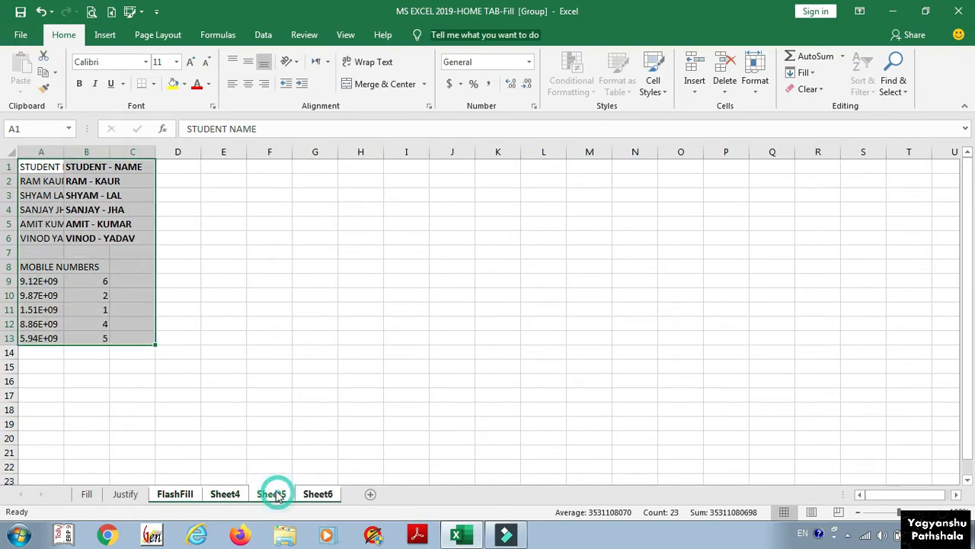
left_click(320, 494, "ctrl")
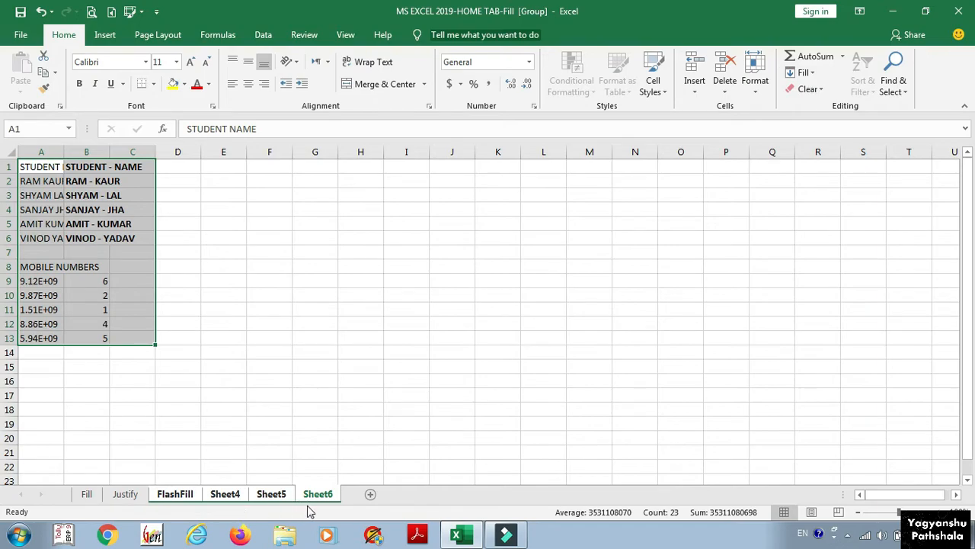
left_click(193, 494)
Step: Enter 700 in B9 and 500 in B10 across the grouped sheets
left_click(135, 282)
type("7")
key("Return")
key("Up")
type("700")
key("Return")
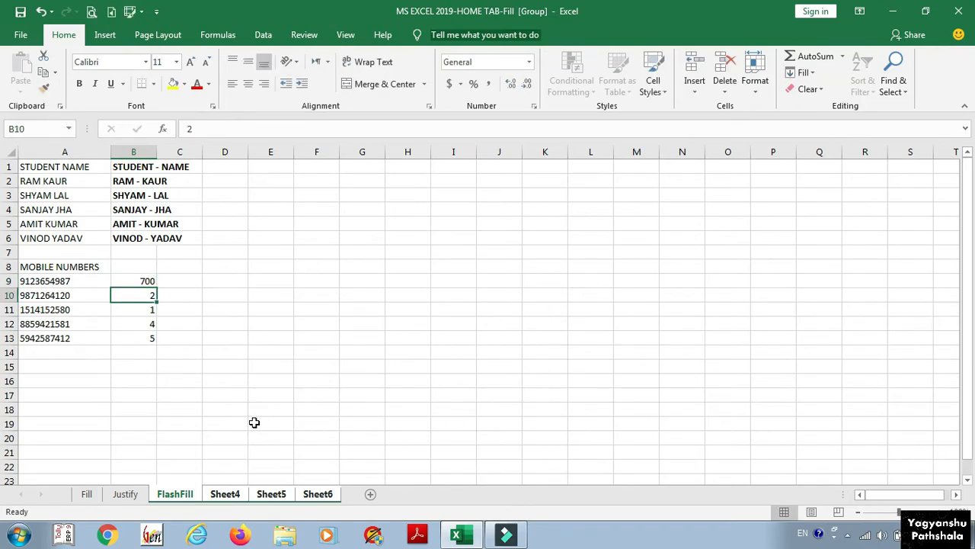
type("500")
key("Return")
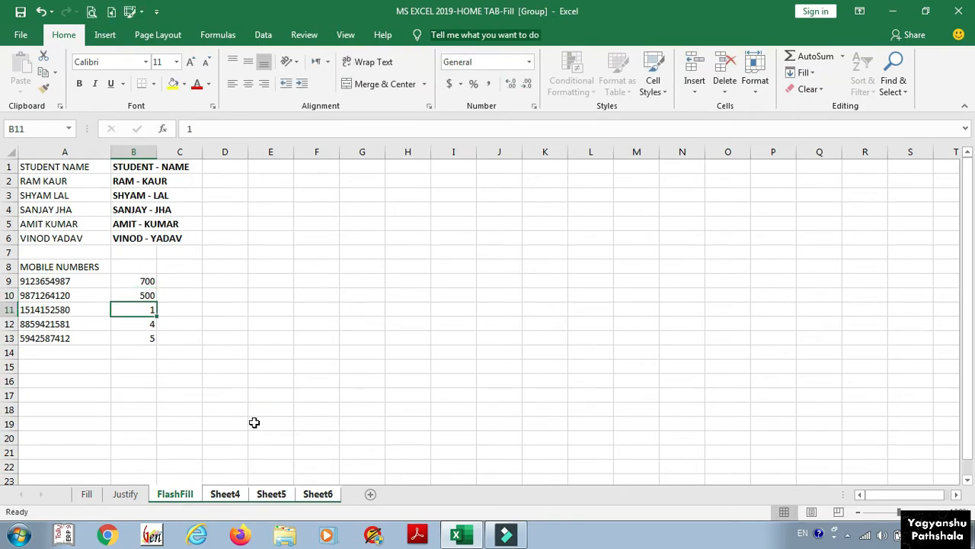
Step: Check the new B9 and B10 values on Sheet4, Sheet5 and Sheet6, then return to FlashFill
left_click(221, 495)
left_click(271, 496)
left_click(316, 496)
left_click(176, 495)
Step: Ungroup the worksheets from the FlashFill sheet tab
right_click(173, 499)
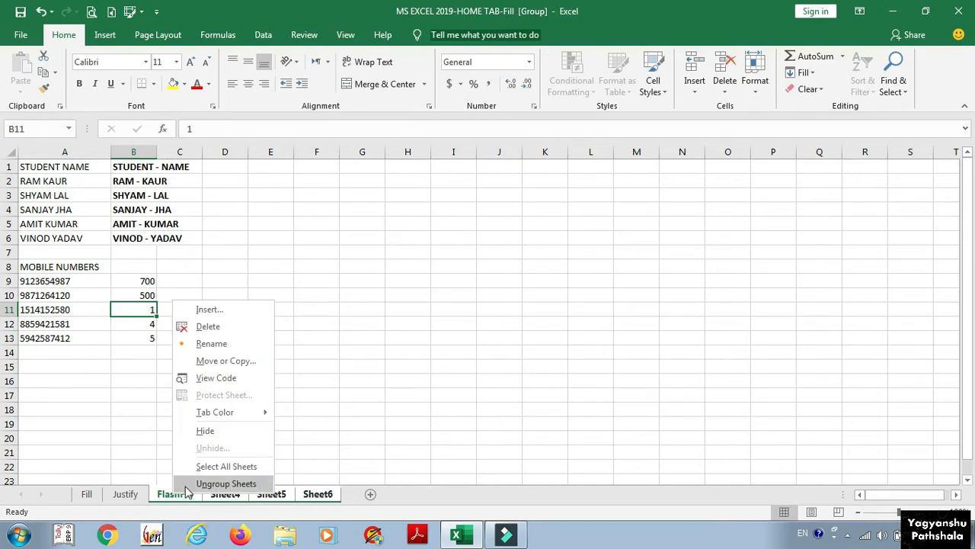
left_click(186, 484)
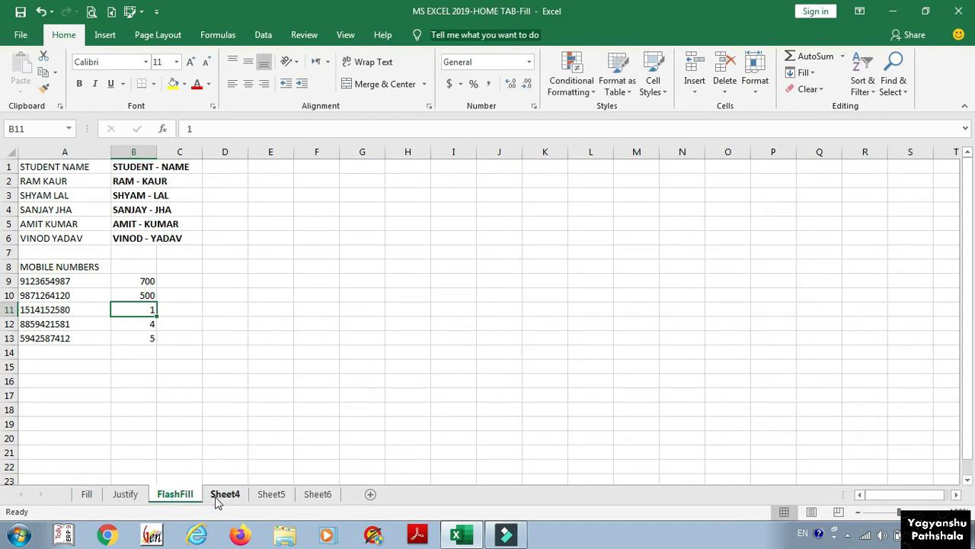
left_click(221, 494)
left_click(182, 496)
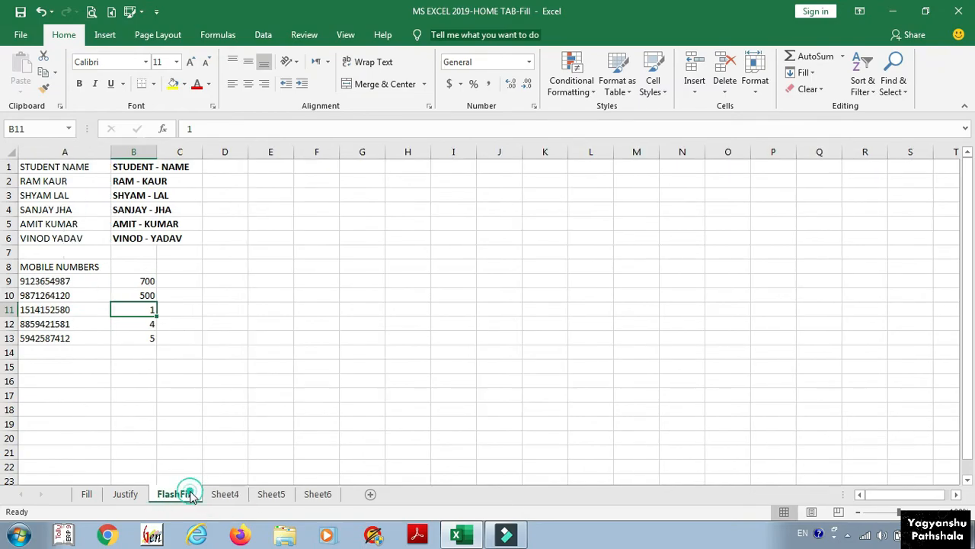
Step: Enter 87 in B9 and Flash Fill column B with last two digits: 87, 20, 80, 81, 12
left_click(137, 281)
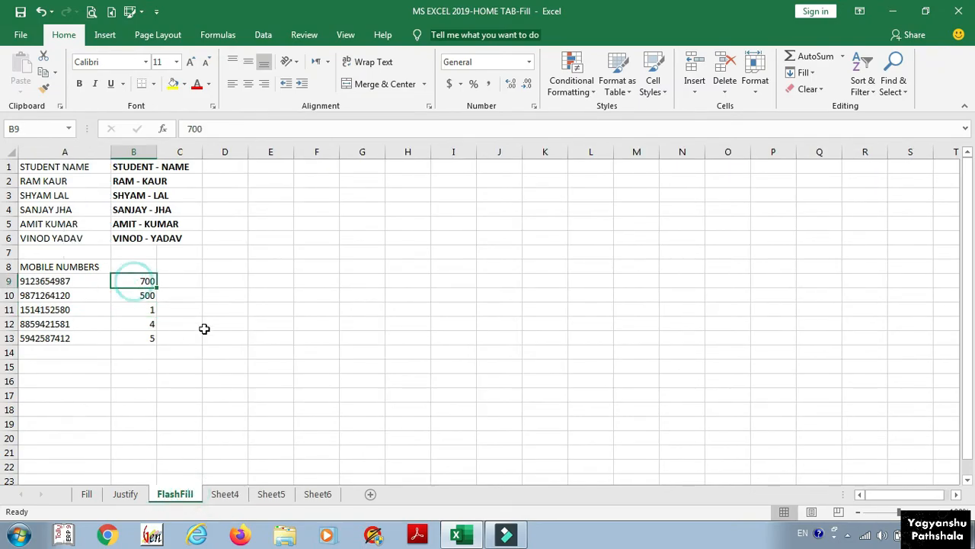
type("87")
key("Return")
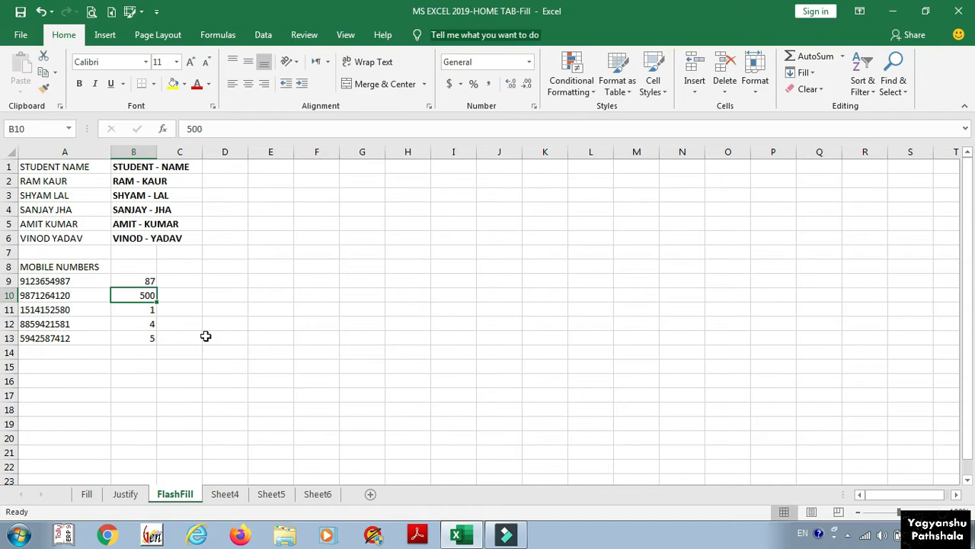
key("ctrl+e")
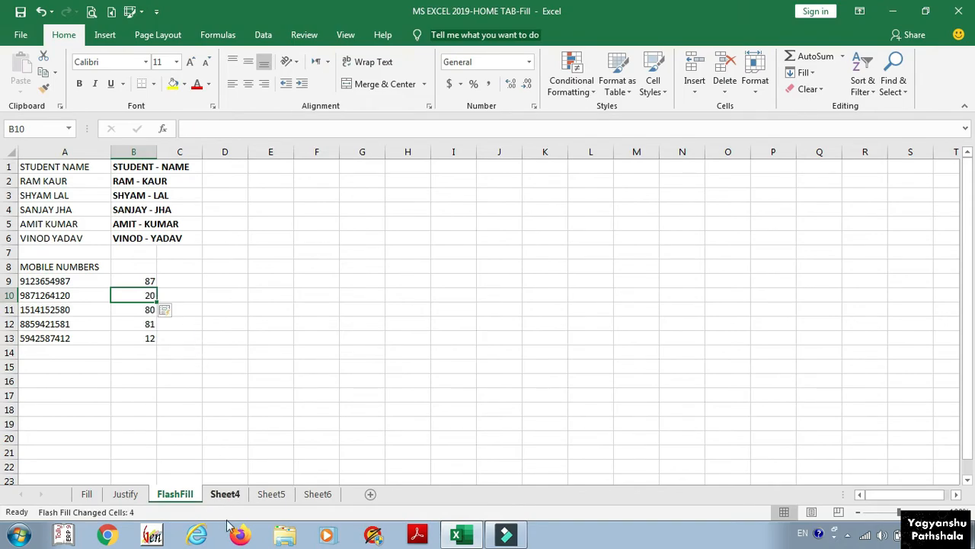
left_click(225, 494)
left_click(270, 495)
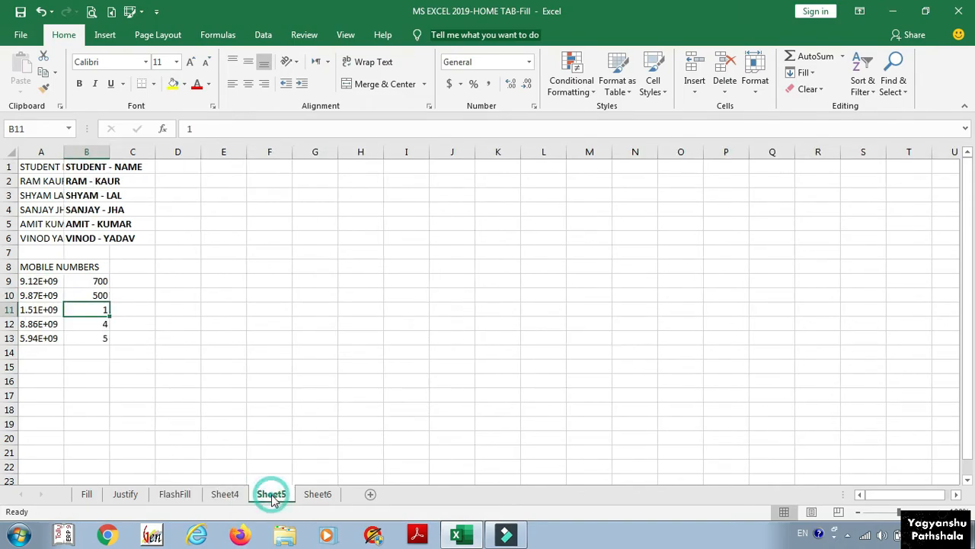
left_click(172, 495)
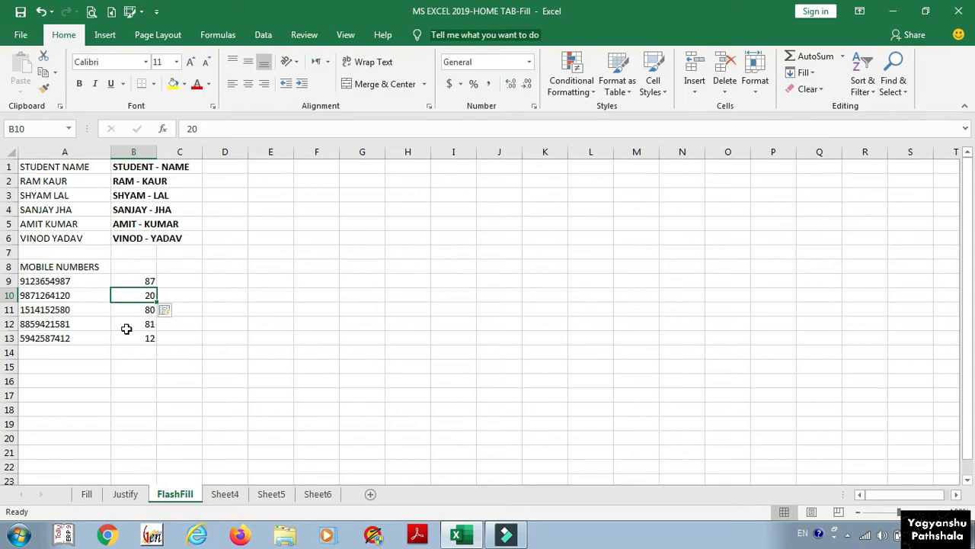
Step: Enter 'Prepared by : XYZ' in cell A24 of the Fill sheet
left_click(87, 494)
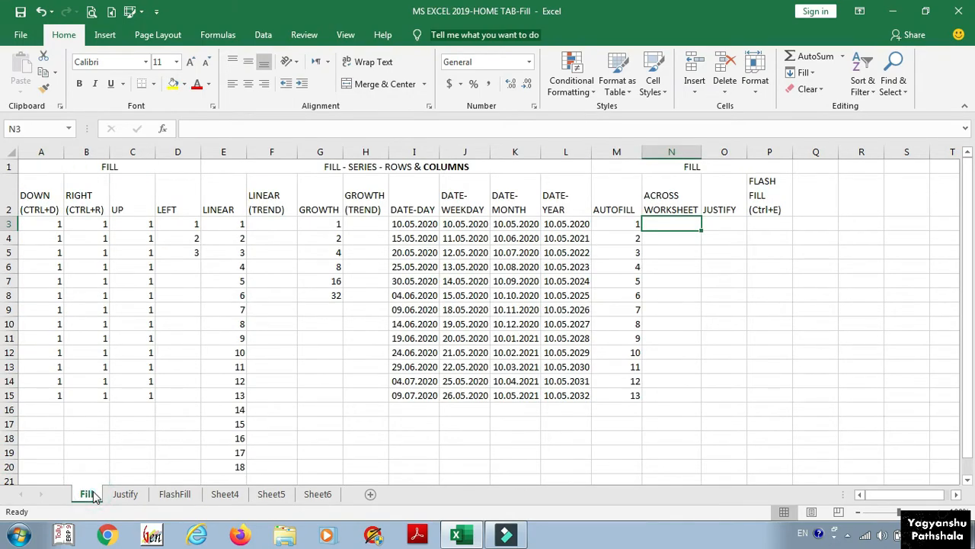
scroll(91, 419, "down", 3)
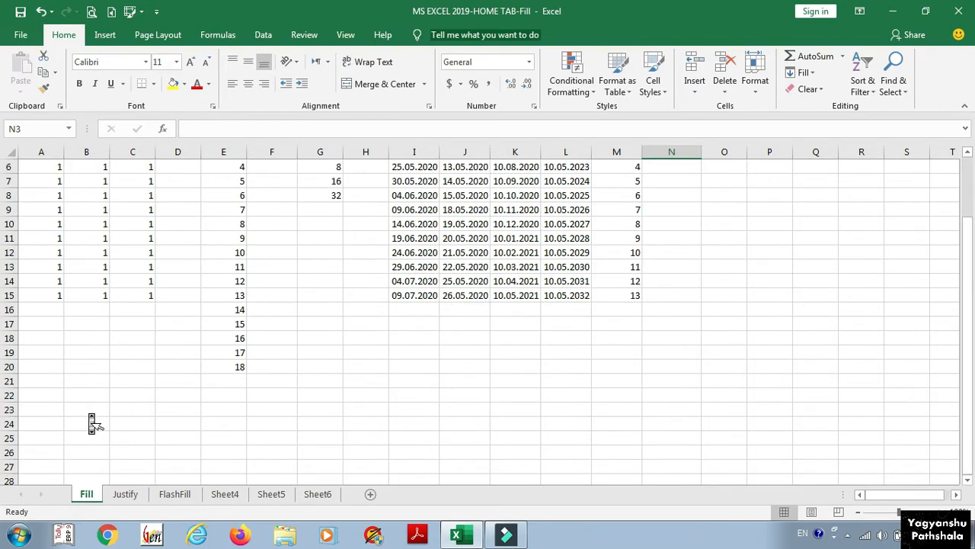
left_click(48, 383)
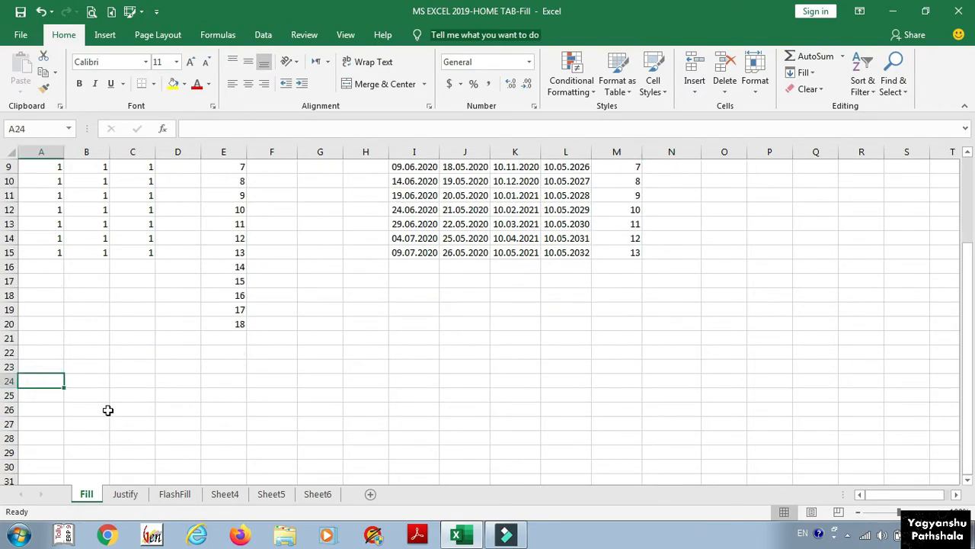
type("Prepared by")
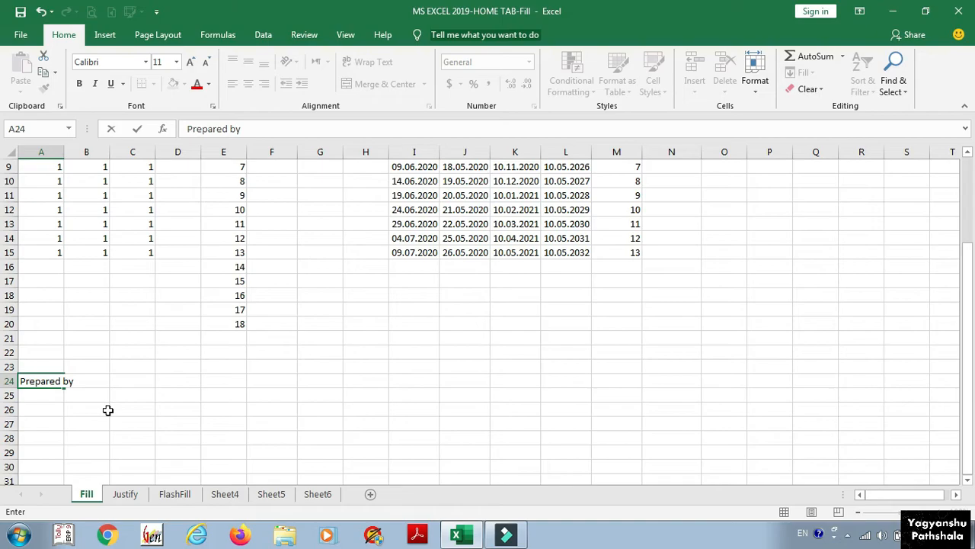
type(" : XYZ")
key("Return")
key("Up")
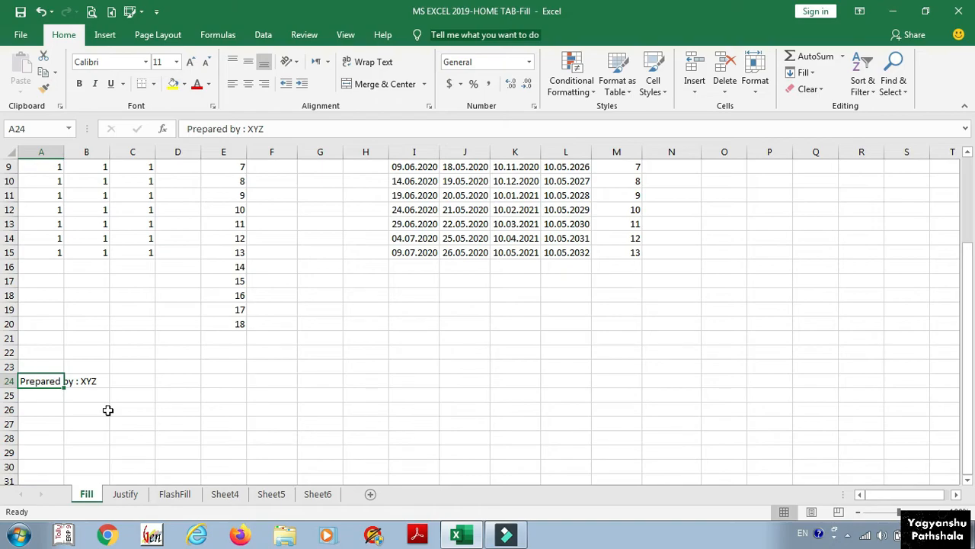
Step: Group the Justify, FlashFill, Sheet4, Sheet5 and Sheet6 sheets with the Fill sheet
left_click(125, 494, "ctrl")
left_click(174, 493, "ctrl")
left_click(225, 494, "ctrl")
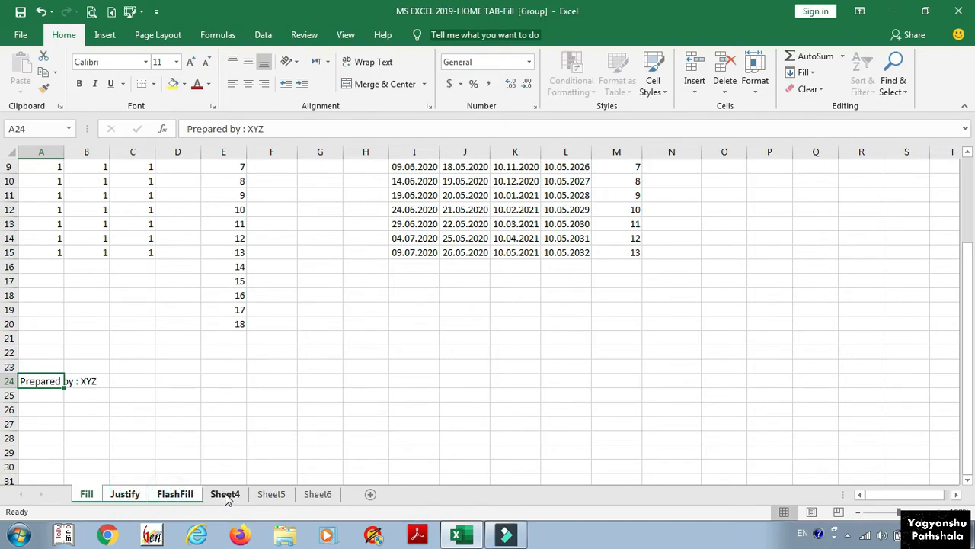
left_click(279, 495, "ctrl")
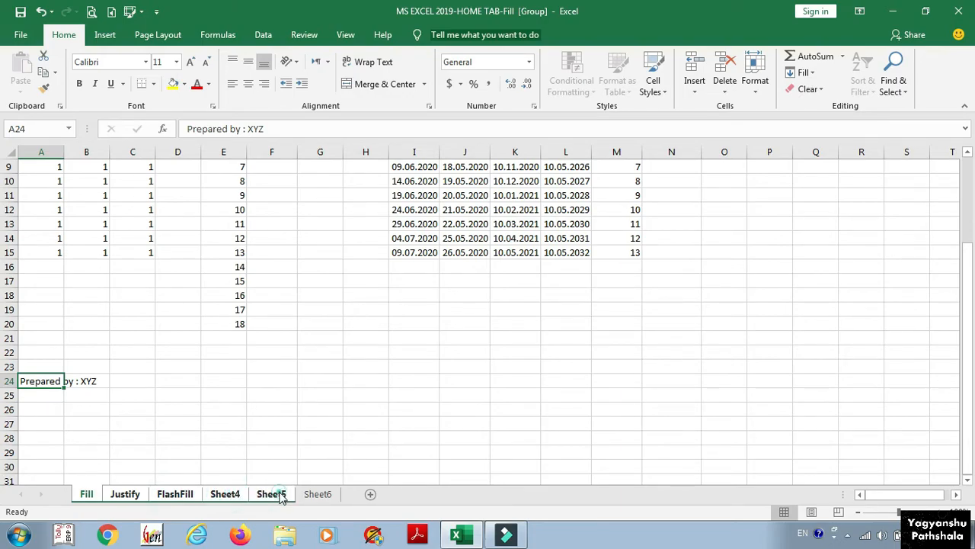
left_click(317, 494, "ctrl")
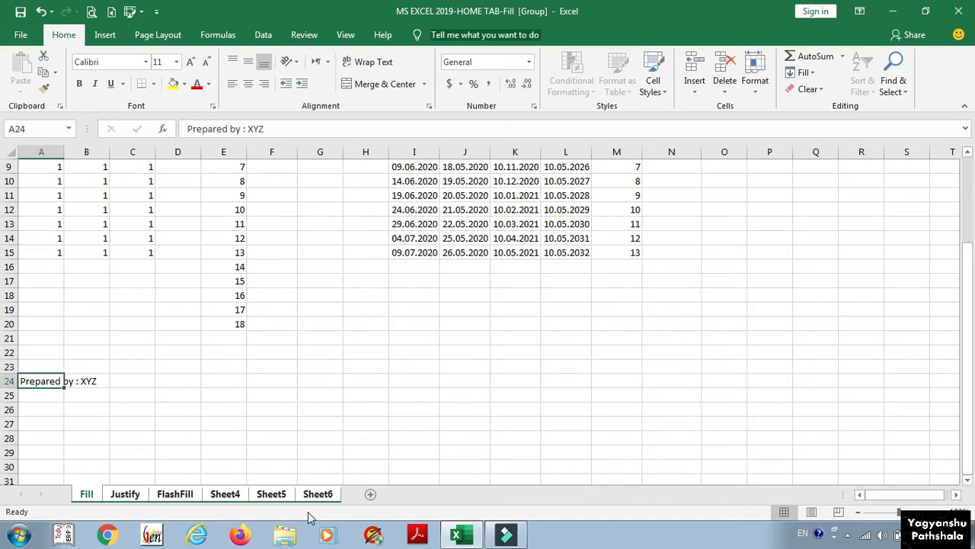
Step: Fill the A24 'Prepared by : XYZ' entry across all grouped worksheets using All
left_click(805, 72)
left_click(802, 160)
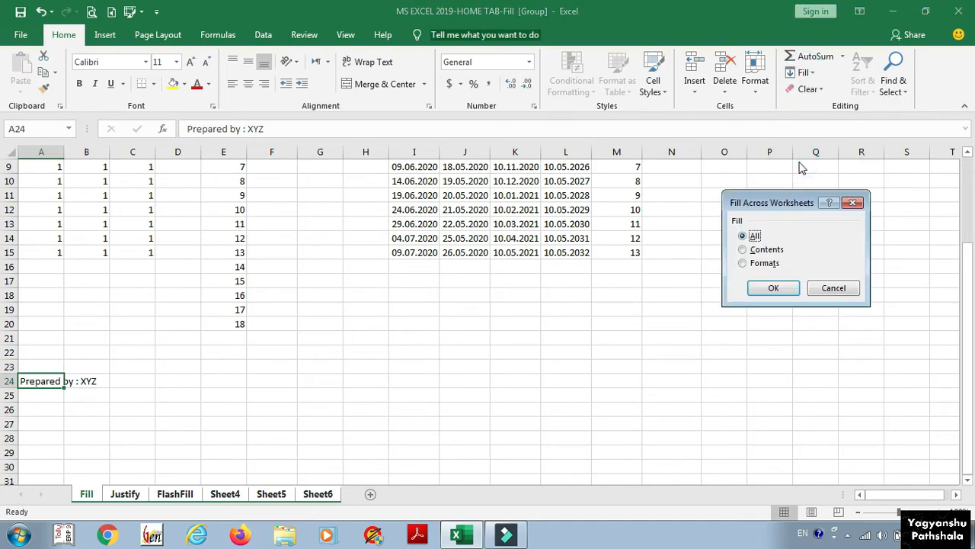
left_click(774, 286)
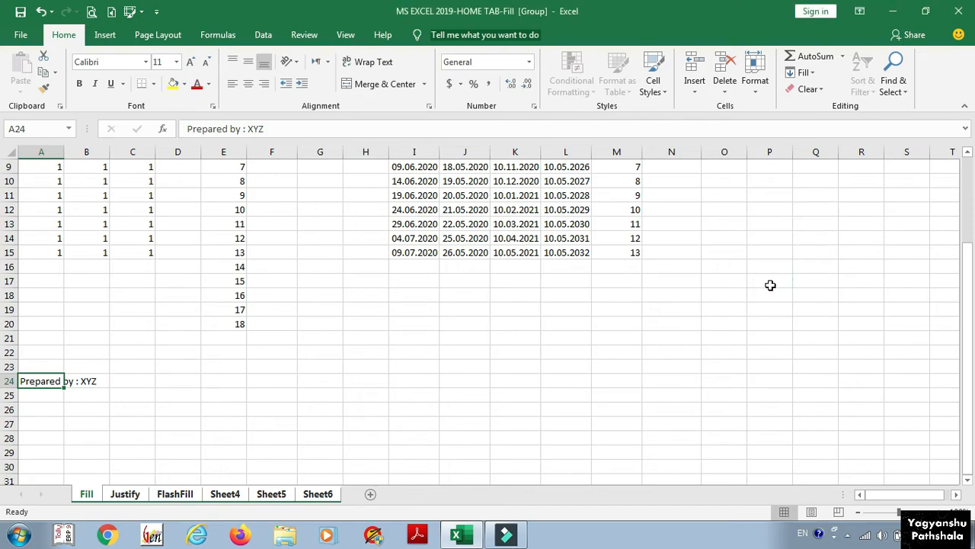
Step: Verify A24 on Justify, FlashFill, Sheet4, Sheet5 and Sheet6, then return to the Fill sheet
left_click(123, 497)
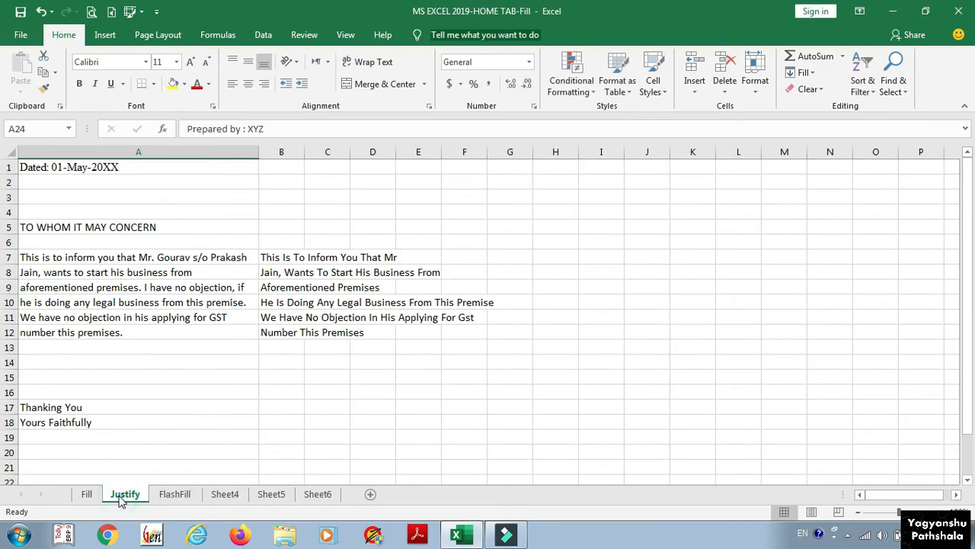
scroll(116, 420, "down", 2)
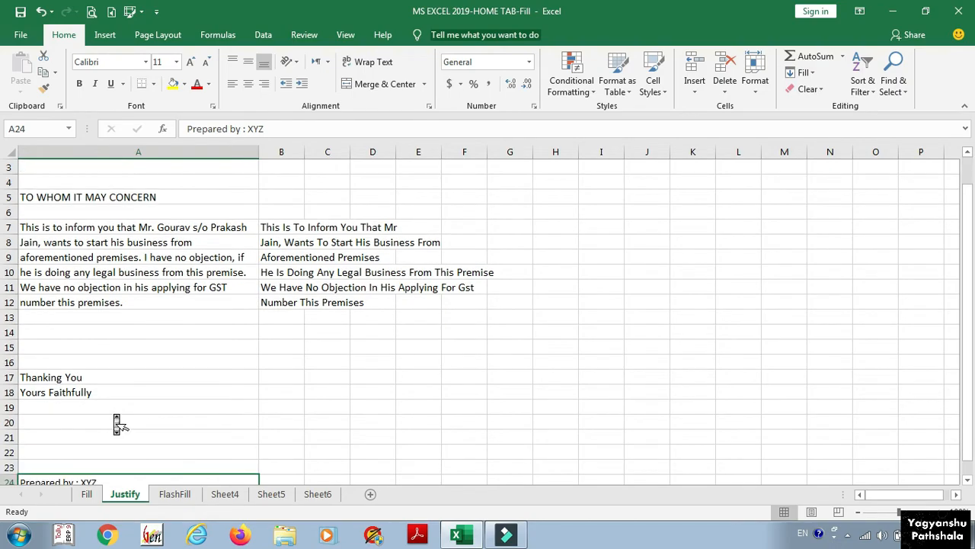
left_click(163, 495)
scroll(163, 437, "down", 2)
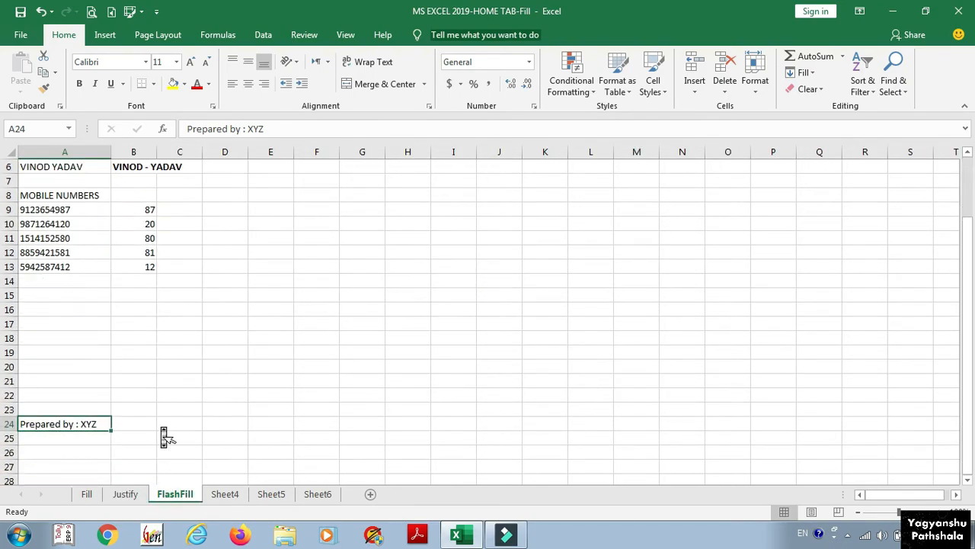
left_click(226, 494)
scroll(226, 365, "down", 1)
left_click(272, 494)
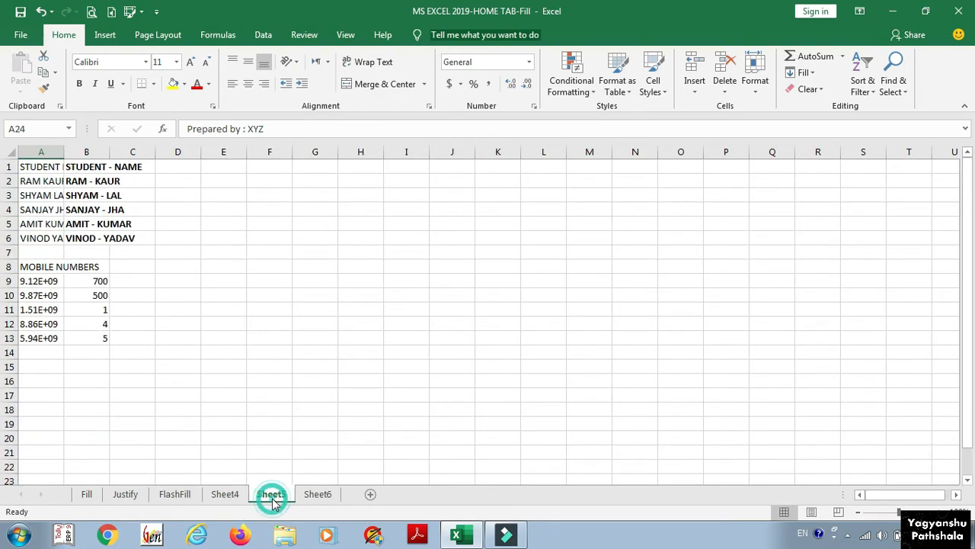
scroll(252, 344, "down", 3)
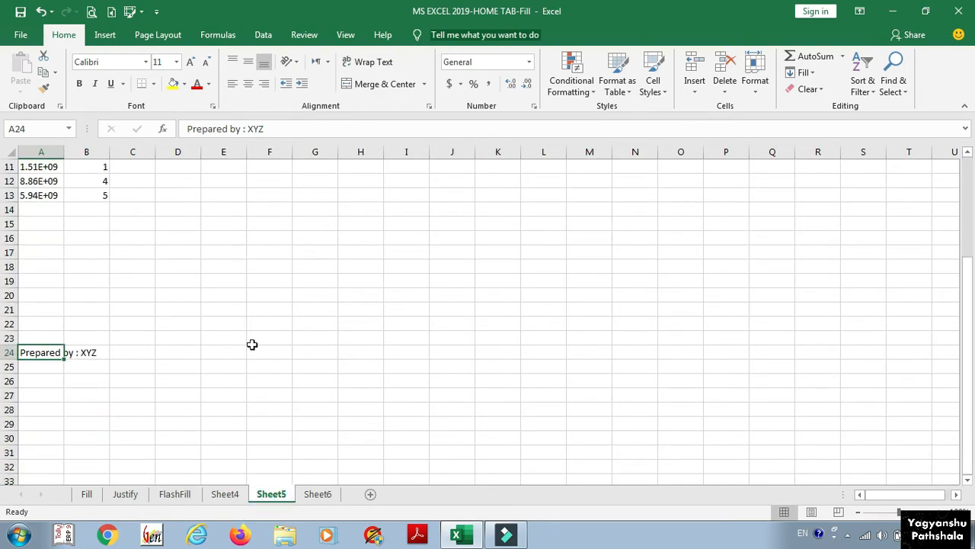
left_click(317, 493)
scroll(275, 333, "down", 2)
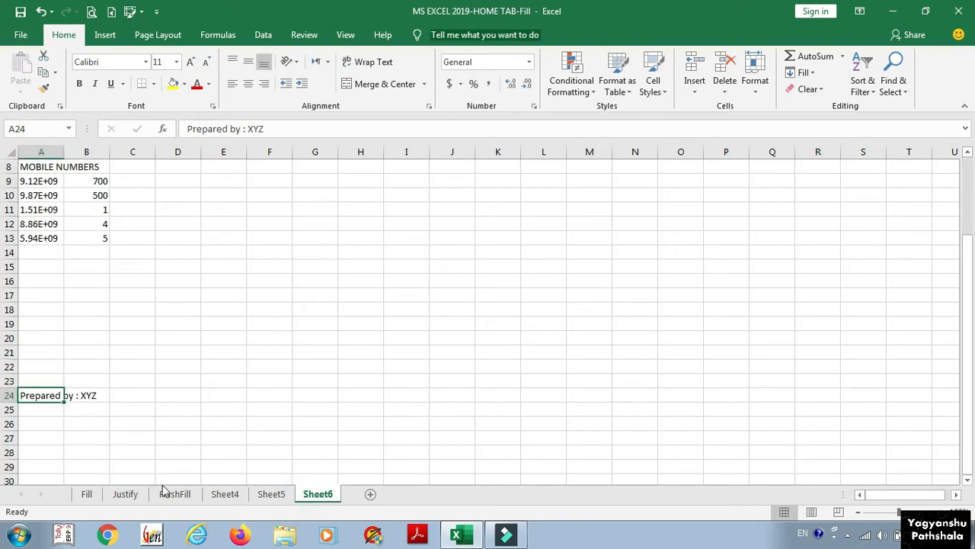
left_click(87, 493)
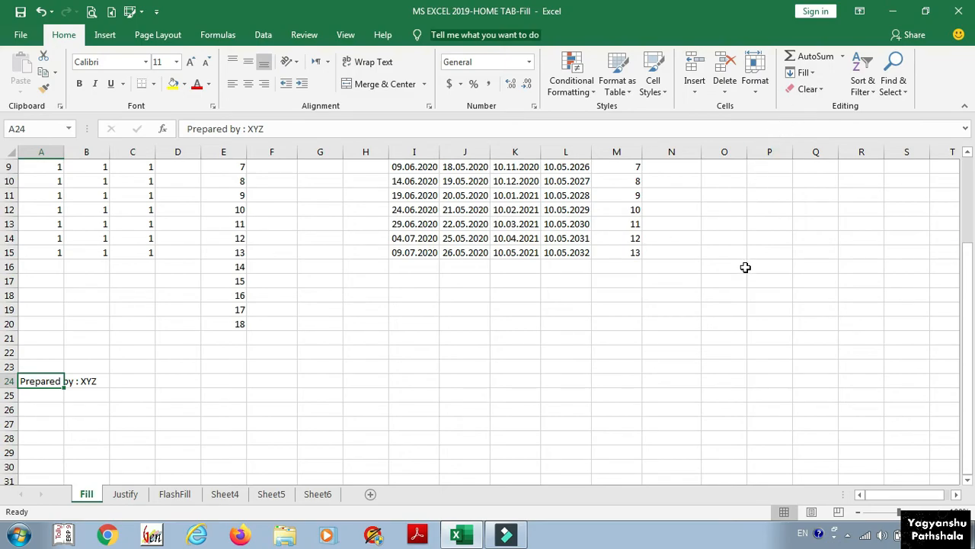
key("ctrl+Home")
left_click(804, 74)
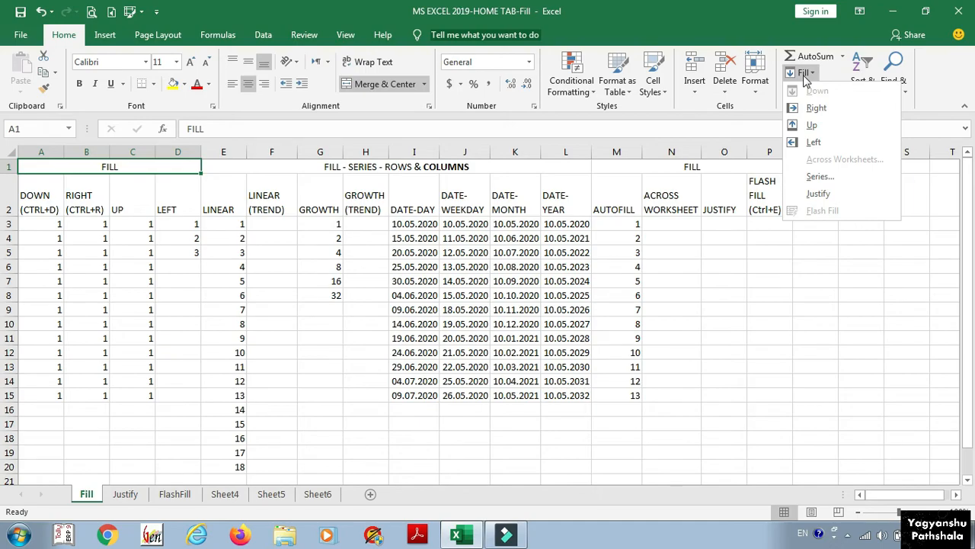
left_click(804, 76)
left_click(648, 225)
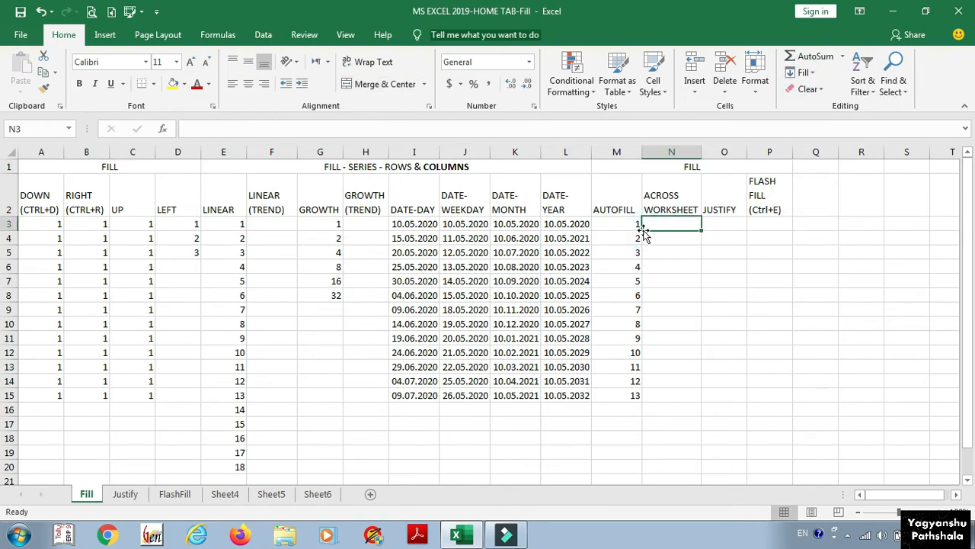
left_click(619, 226)
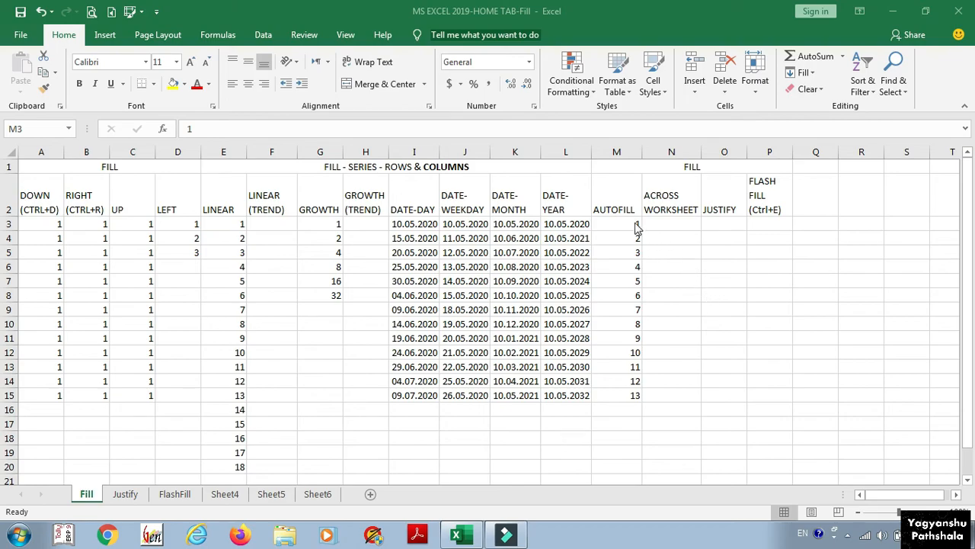
left_click(611, 224)
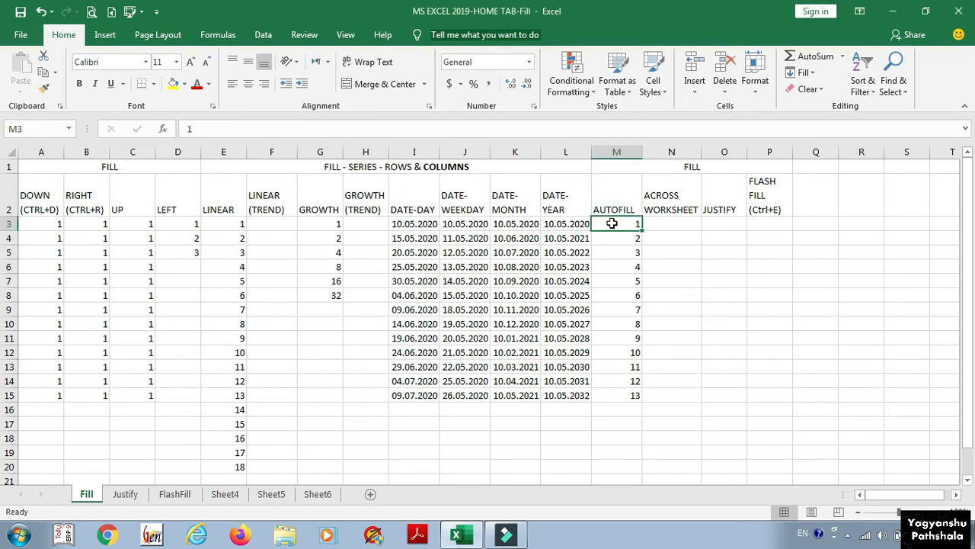